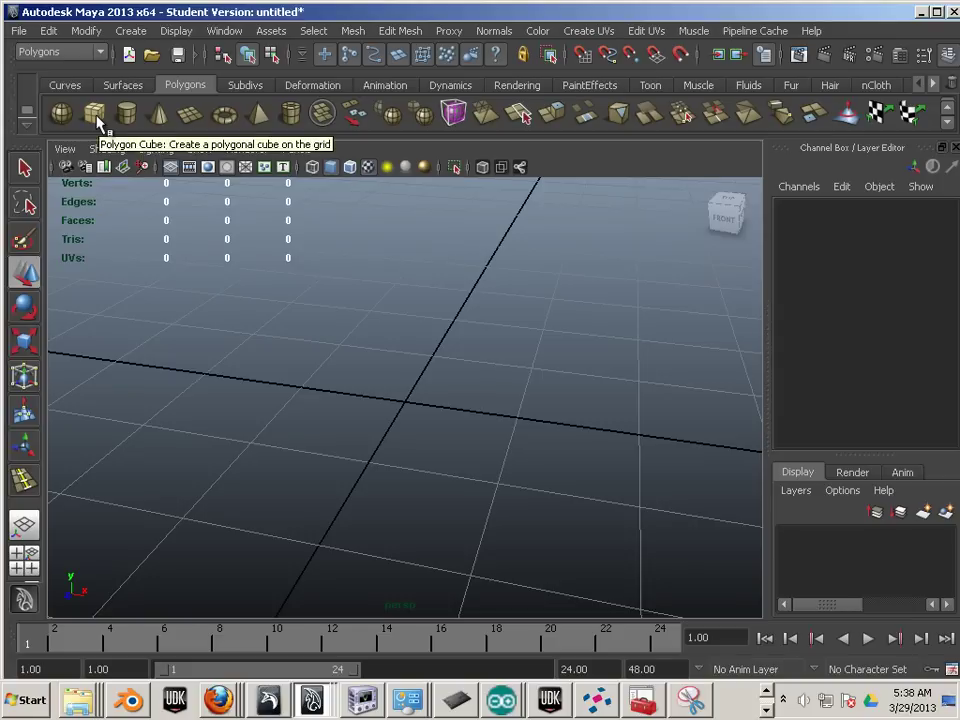
# - Check the Interactive Creation option for the polygon primitives and leave it as it is
pyautogui.click(132, 31)
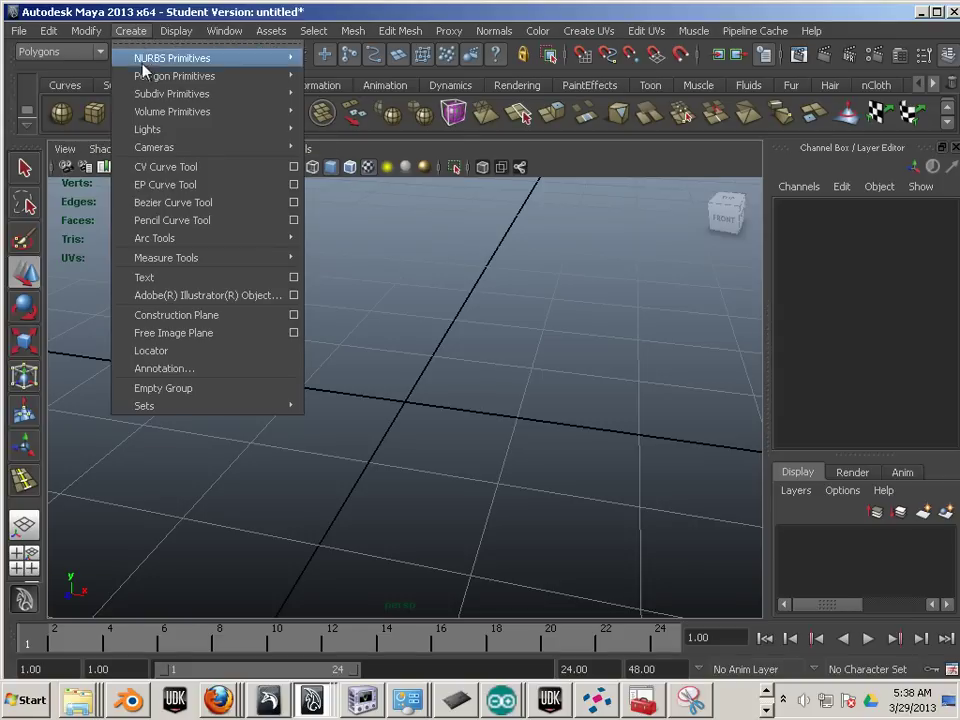
pyautogui.moveTo(148, 78)
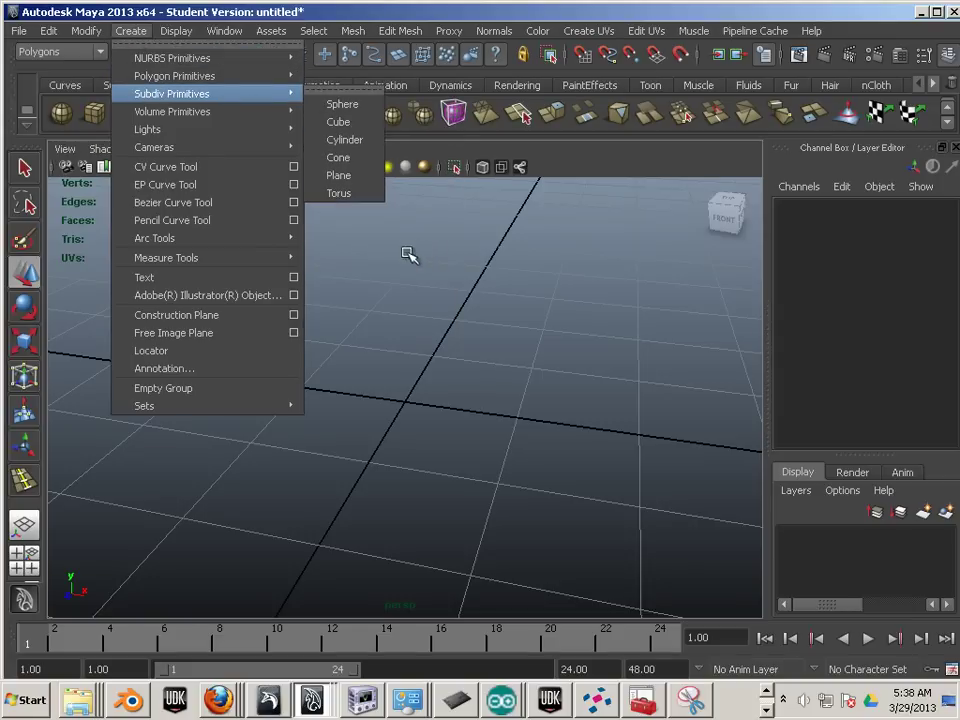
pyautogui.moveTo(265, 76)
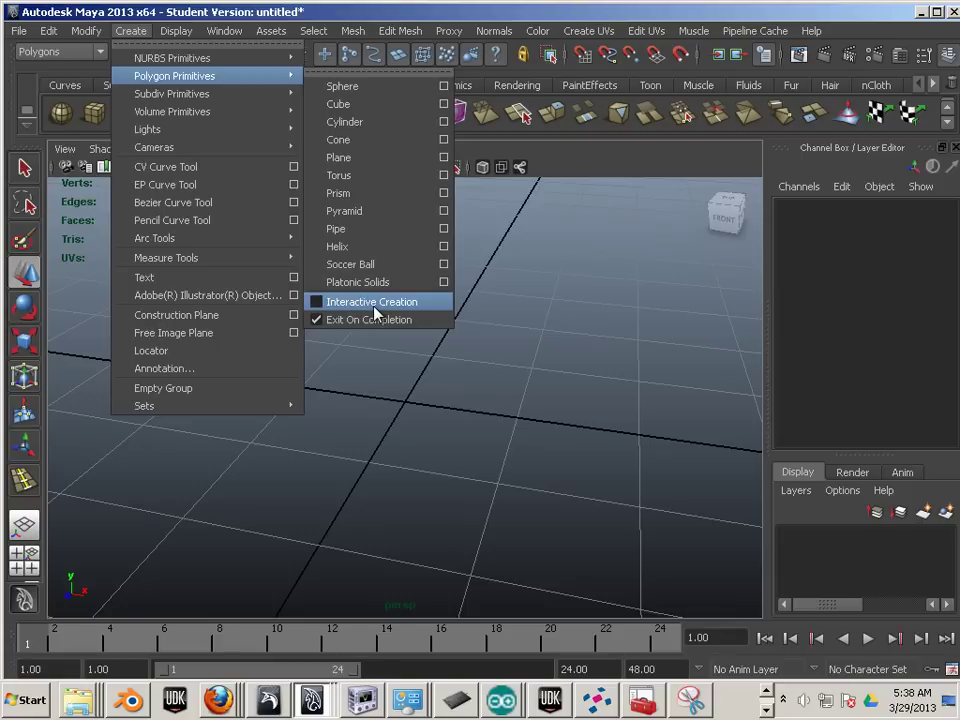
pyautogui.click(648, 354)
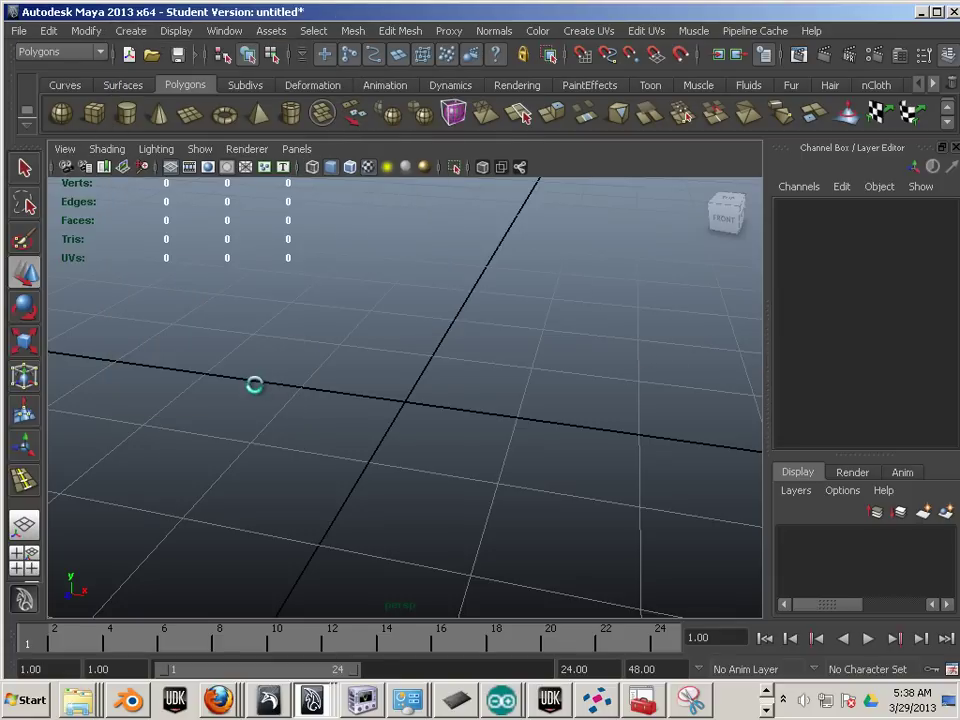
# - Create a default polygon cube at the grid origin
pyautogui.keyDown('alt'); pyautogui.moveTo(618, 486); pyautogui.dragTo(566, 480); pyautogui.keyUp('alt')
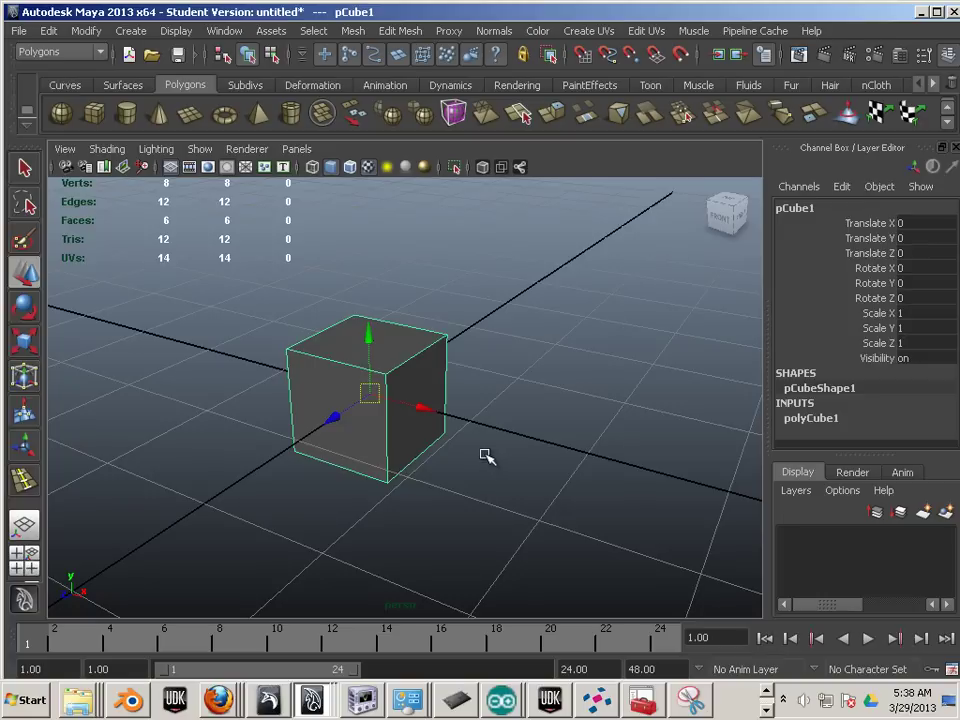
pyautogui.moveTo(433, 440)
pyautogui.keyDown('alt'); pyautogui.mouseDown()
pyautogui.moveTo(450, 435)
pyautogui.moveTo(446, 424)
pyautogui.mouseUp(); pyautogui.keyUp('alt')
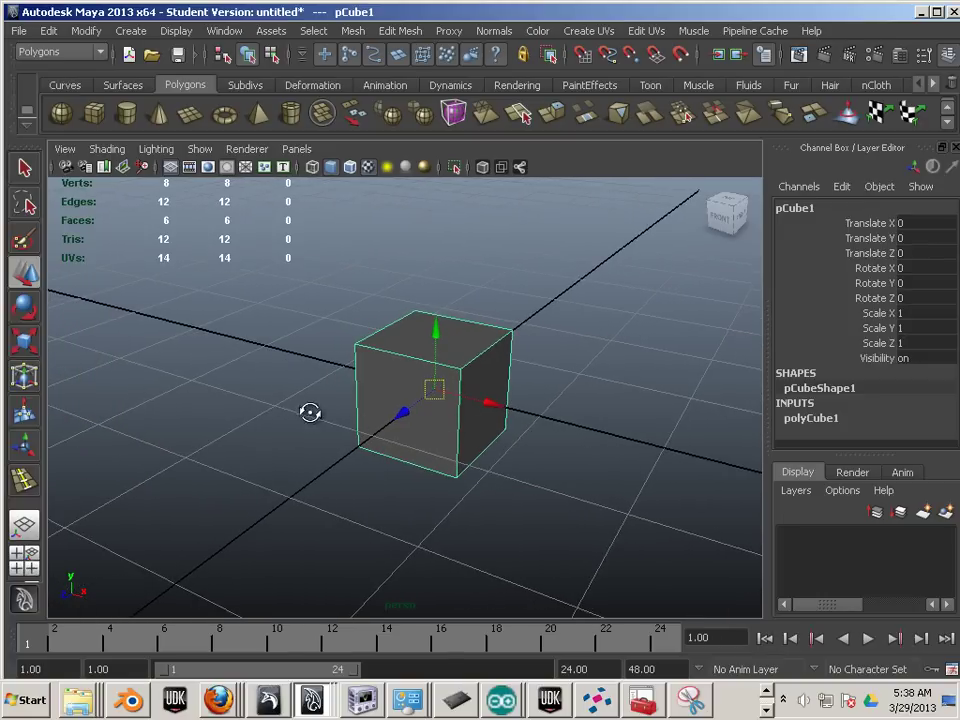
pyautogui.keyDown('alt'); pyautogui.moveTo(311, 411); pyautogui.dragTo(374, 421); pyautogui.keyUp('alt')
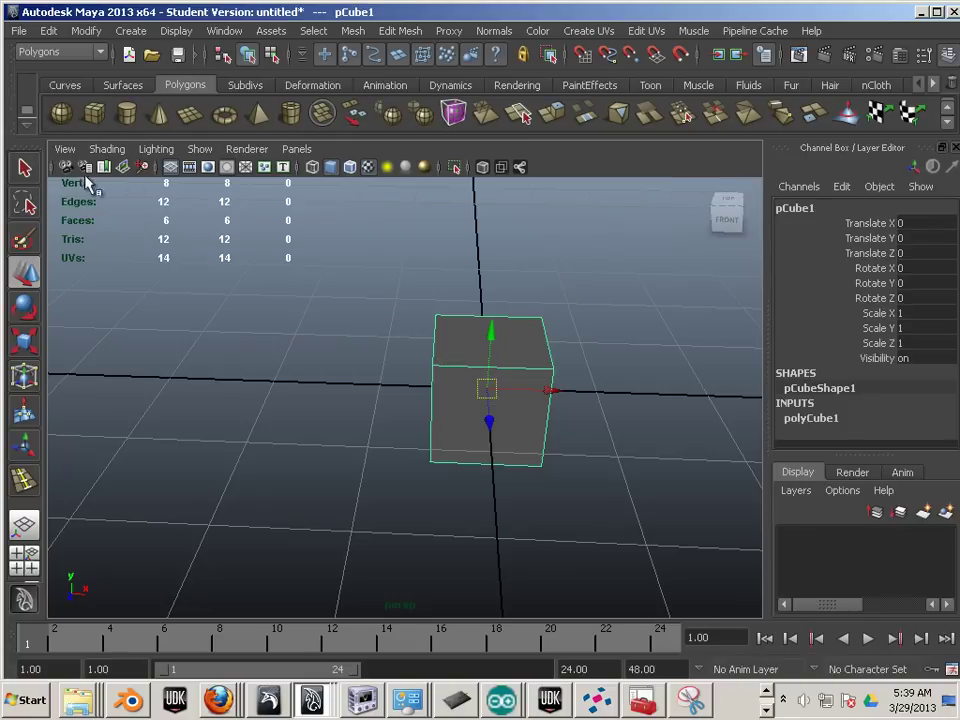
# - Create a polygon sphere and move it beside the cube to about -2.139 in Translate X
pyautogui.click(62, 114)
pyautogui.moveTo(550, 388); pyautogui.dragTo(382, 345)
pyautogui.keyDown('alt'); pyautogui.moveTo(384, 273); pyautogui.dragTo(399, 318); pyautogui.keyUp('alt')
pyautogui.scroll(3, 399, 318)
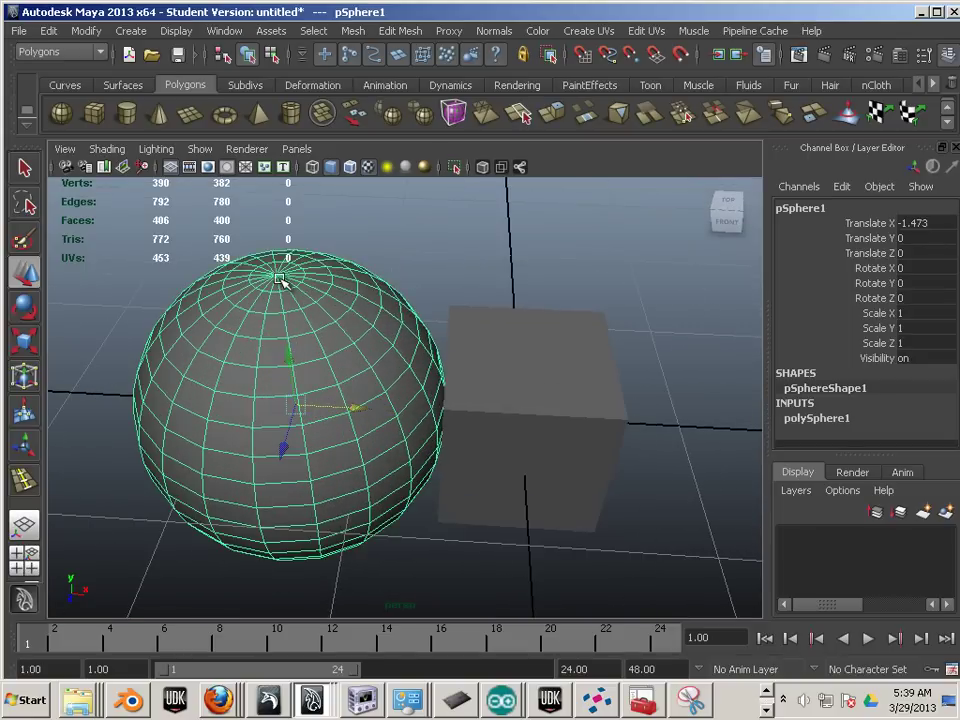
pyautogui.keyDown('alt'); pyautogui.moveTo(306, 343); pyautogui.dragTo(385, 357, button='middle'); pyautogui.keyUp('alt')
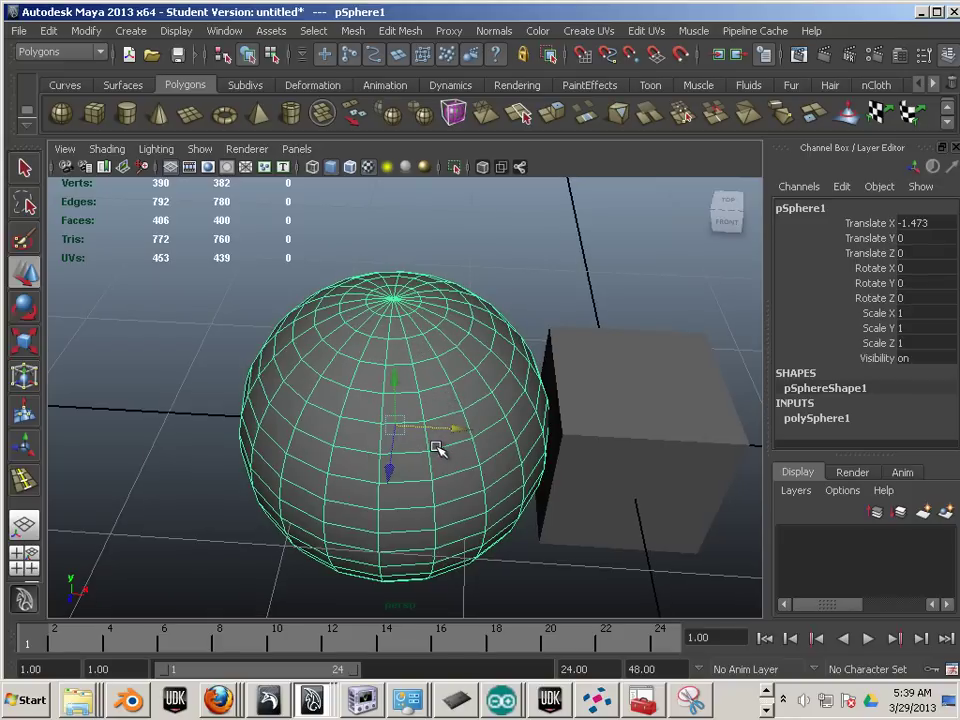
pyautogui.moveTo(450, 435); pyautogui.dragTo(360, 411)
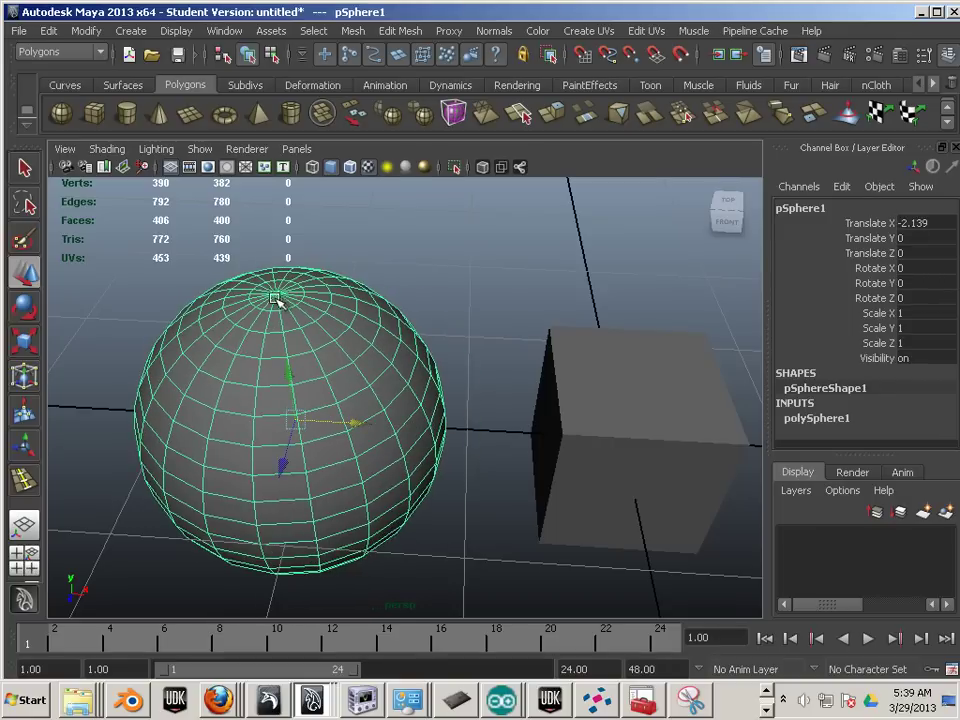
# - Create a polygon cylinder and move it to about -0.305 in Translate X
pyautogui.click(126, 116)
pyautogui.keyDown('alt'); pyautogui.moveTo(597, 395); pyautogui.dragTo(492, 394, button='middle'); pyautogui.keyUp('alt')
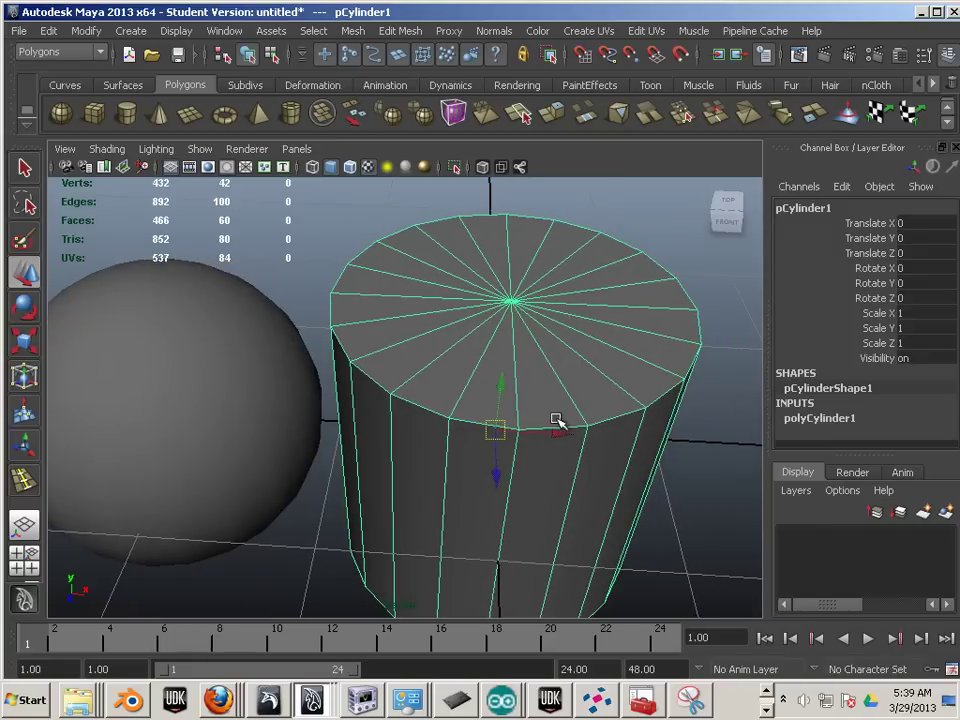
pyautogui.moveTo(557, 436); pyautogui.dragTo(511, 437)
# - Raise the centre vertex of the cylinder's top cap and show the cylinder in smooth preview
pyautogui.press('F9')
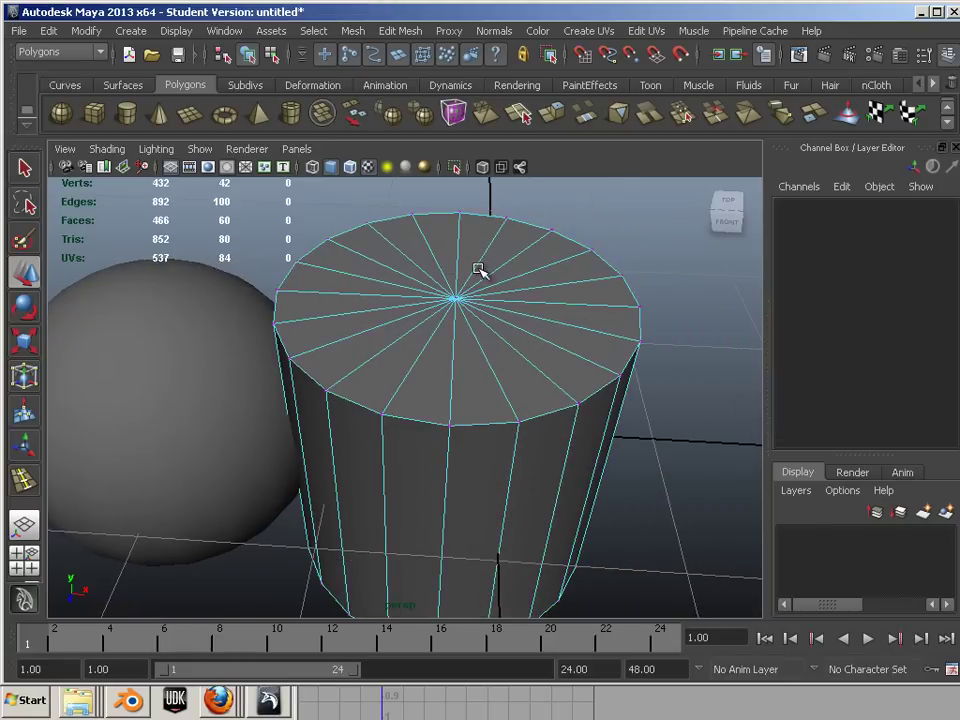
pyautogui.click(460, 298)
pyautogui.moveTo(463, 247); pyautogui.dragTo(464, 204)
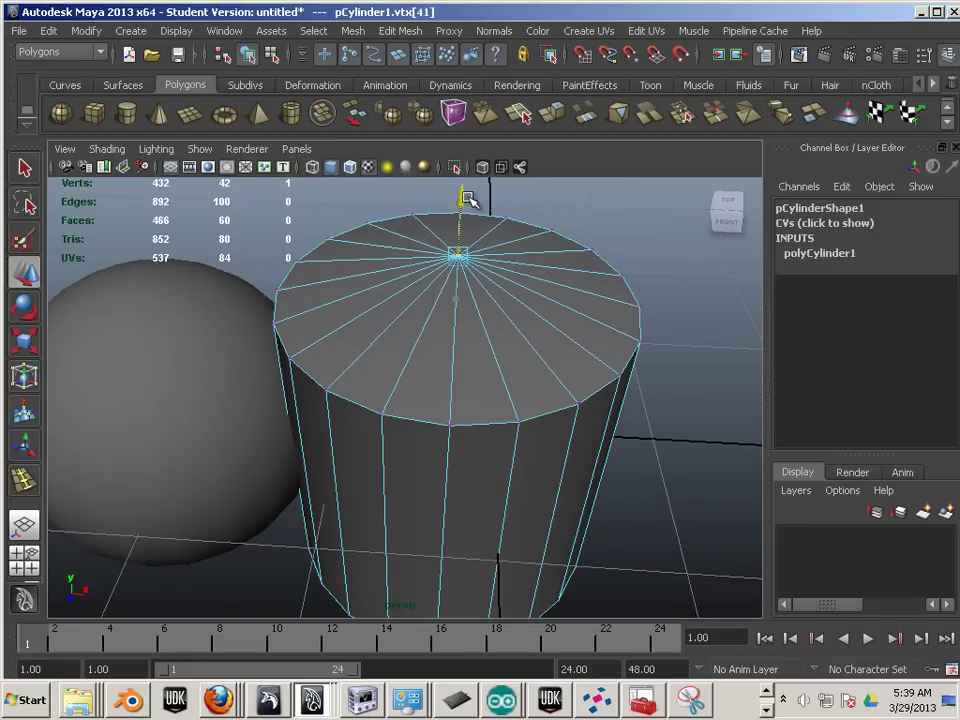
pyautogui.press('F8')
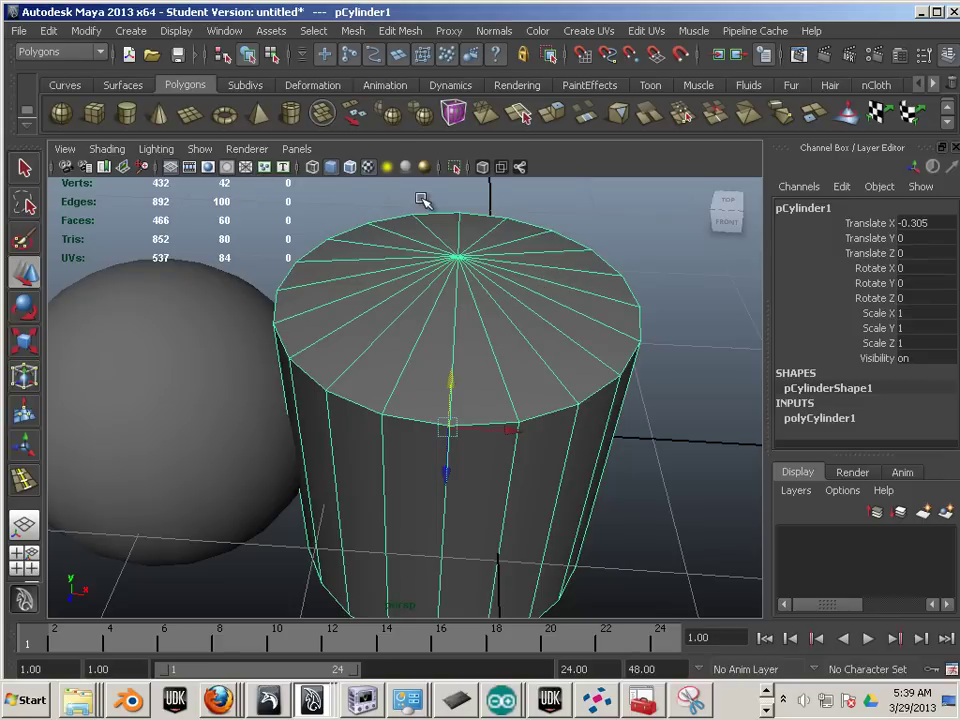
pyautogui.press('3')
pyautogui.keyDown('alt'); pyautogui.moveTo(411, 375); pyautogui.dragTo(385, 369); pyautogui.keyUp('alt')
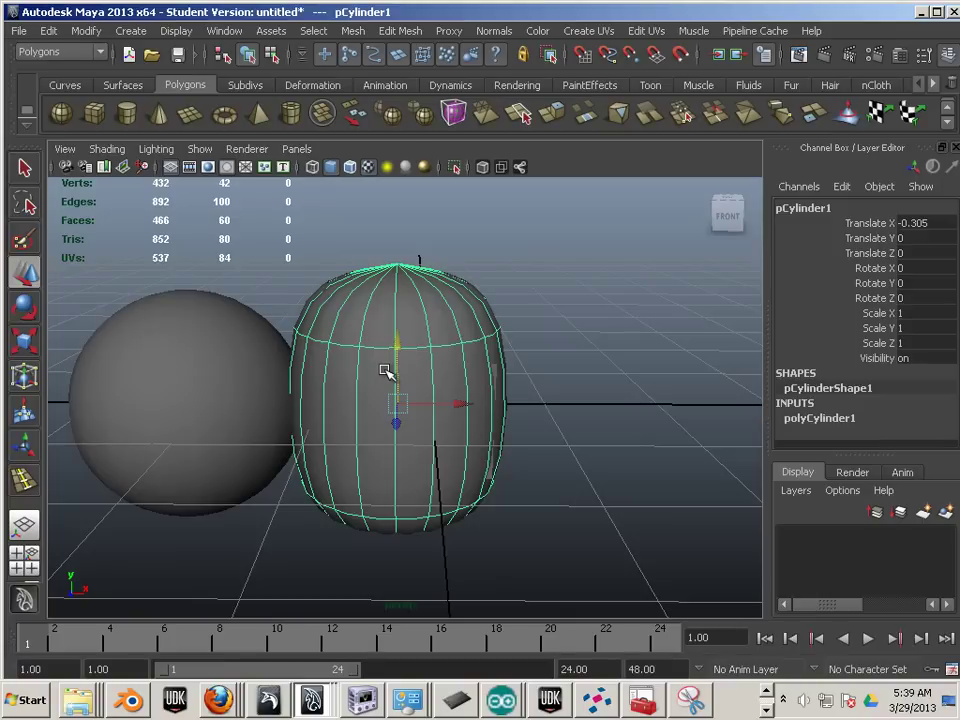
# - Delete the cylinder and the sphere, keeping only the cube
pyautogui.press('Delete')
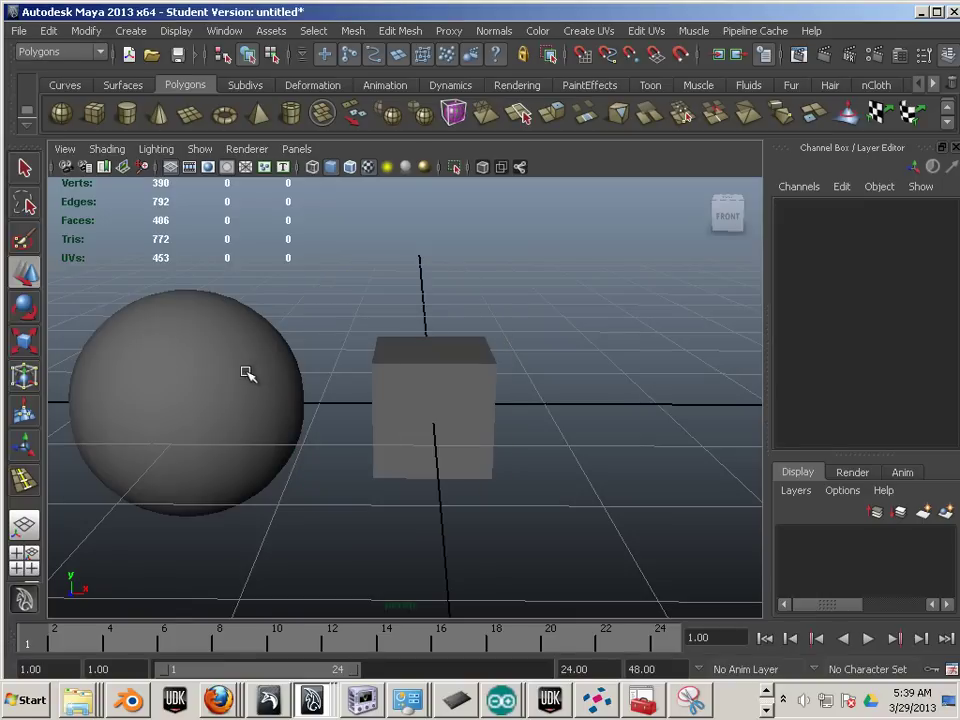
pyautogui.click(246, 375)
pyautogui.press('Delete')
pyautogui.scroll(-2, 396, 381)
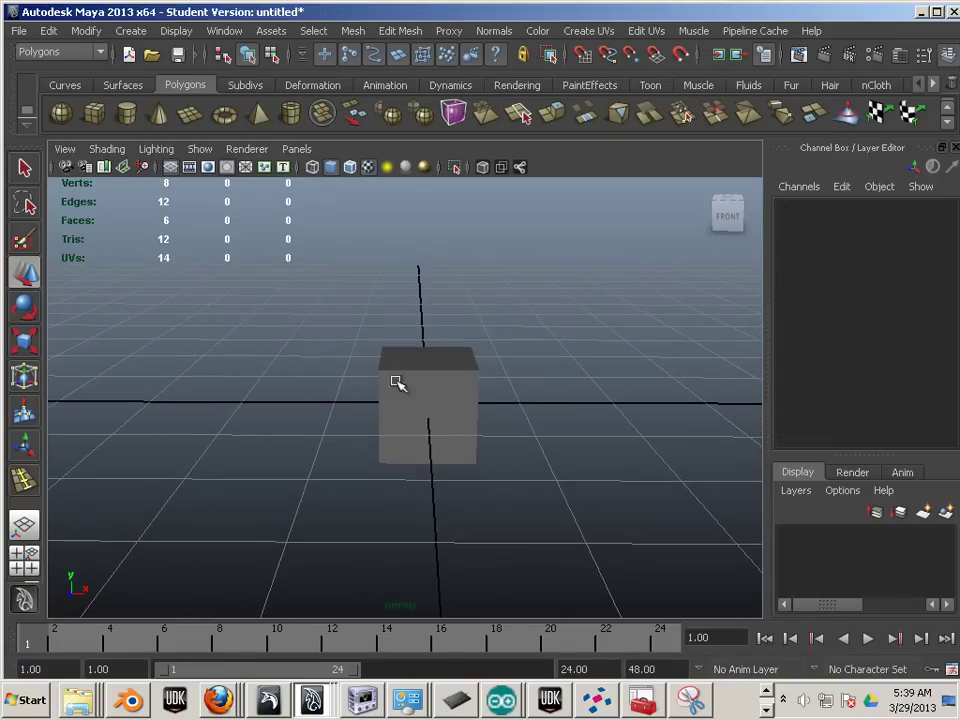
# - Move the cube to about -3.11 in Translate X, then duplicate it and place the copy at about -1.172
pyautogui.click(456, 381)
pyautogui.moveTo(495, 400); pyautogui.dragTo(428, 408)
pyautogui.hotkey('ctrl', 'd')
pyautogui.keyDown('alt'); pyautogui.moveTo(428, 408); pyautogui.dragTo(426, 408, button='middle'); pyautogui.keyUp('alt')
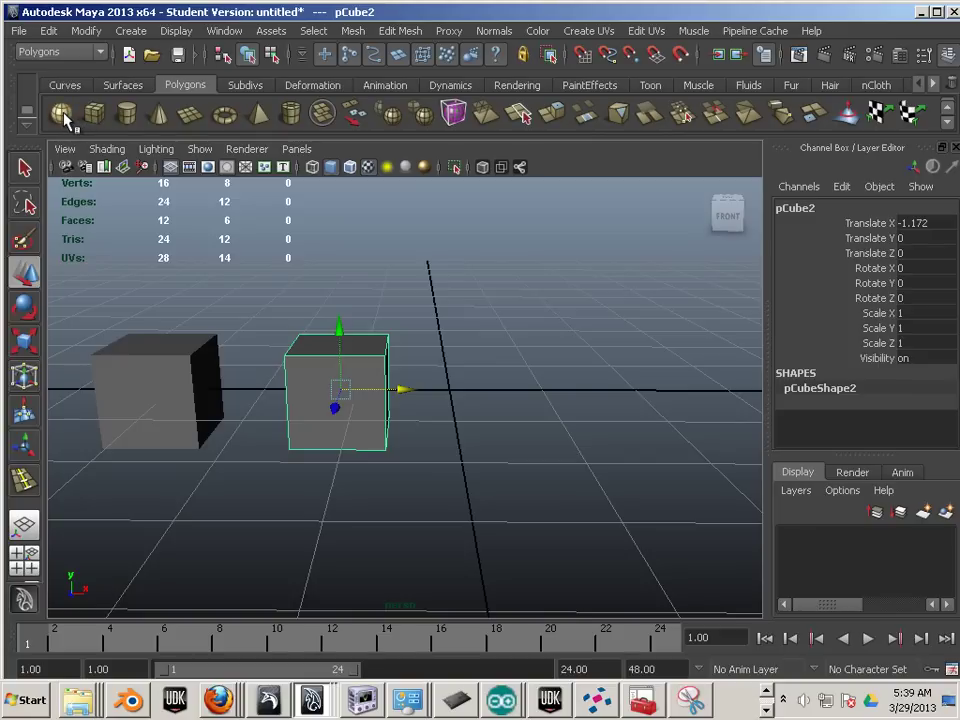
# - Smooth the duplicated cube twice to round it into a ball and deselect it
pyautogui.click(354, 31)
pyautogui.click(377, 131)
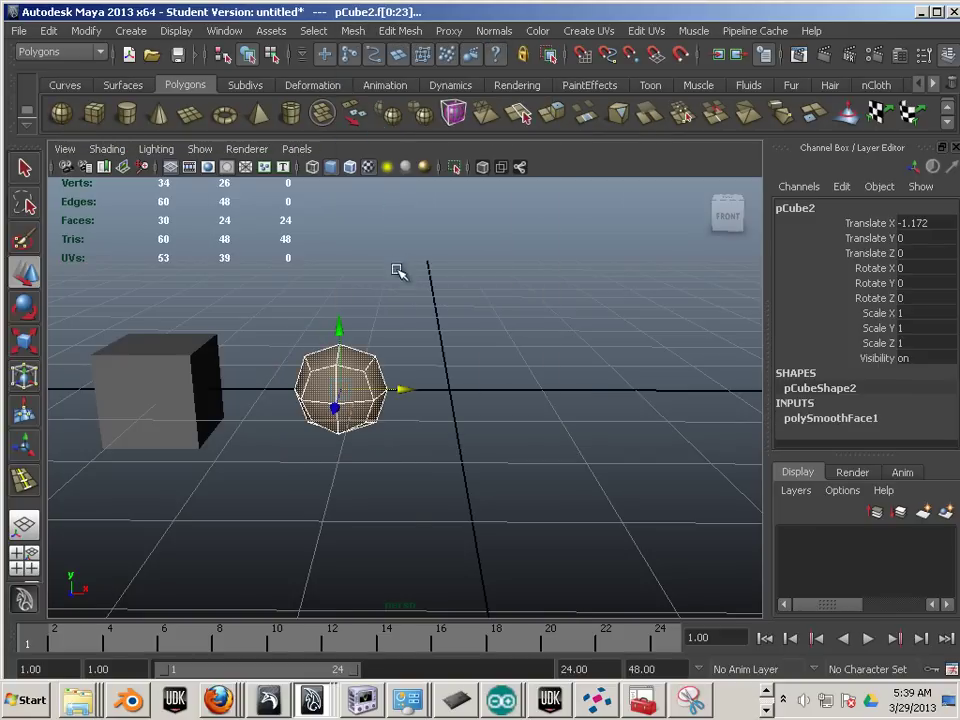
pyautogui.keyDown('alt'); pyautogui.moveTo(419, 381); pyautogui.dragTo(357, 367, button='middle'); pyautogui.keyUp('alt')
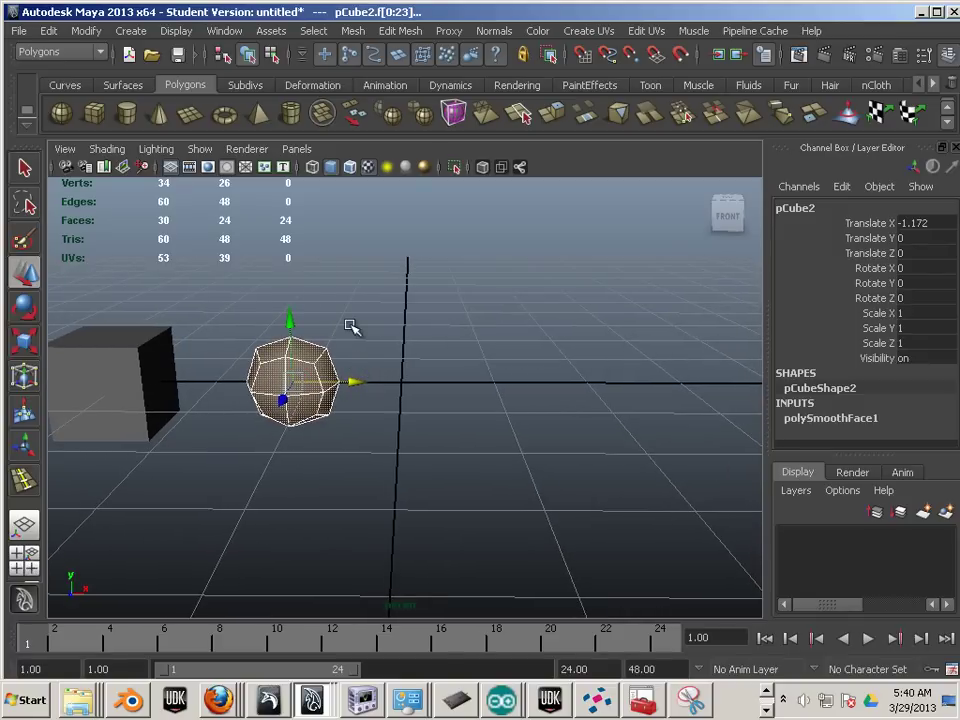
pyautogui.press('g')
pyautogui.click(410, 387)
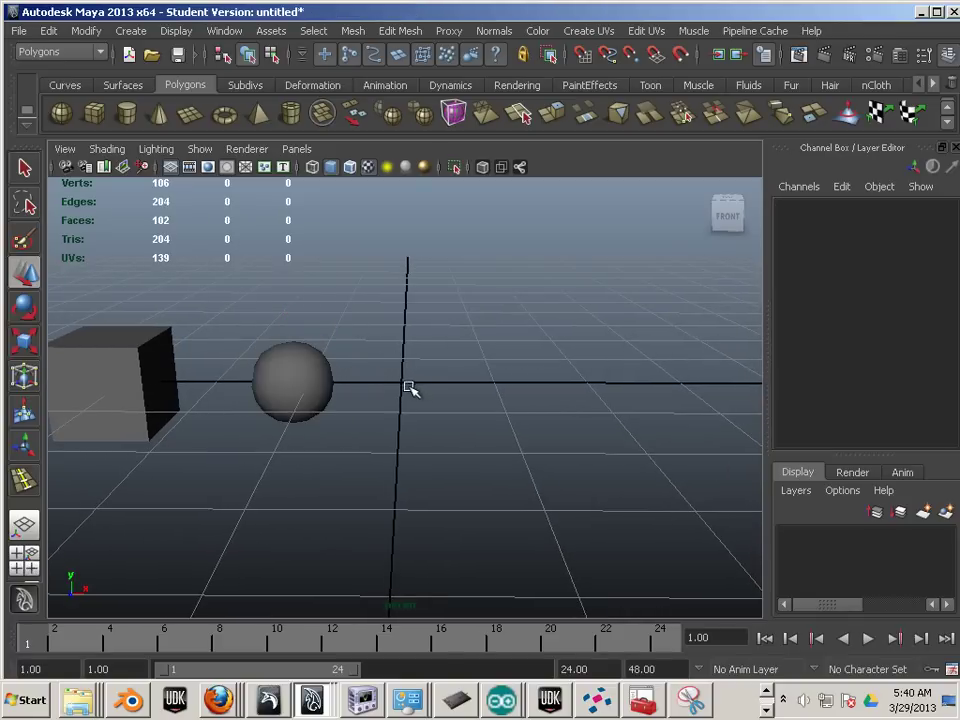
# - Move the smoothed cube closer to the original cube, to about -1.841 in Translate X
pyautogui.keyDown('alt'); pyautogui.moveTo(410, 387); pyautogui.dragTo(388, 408); pyautogui.keyUp('alt')
pyautogui.click(327, 405)
pyautogui.scroll(5, 428, 422)
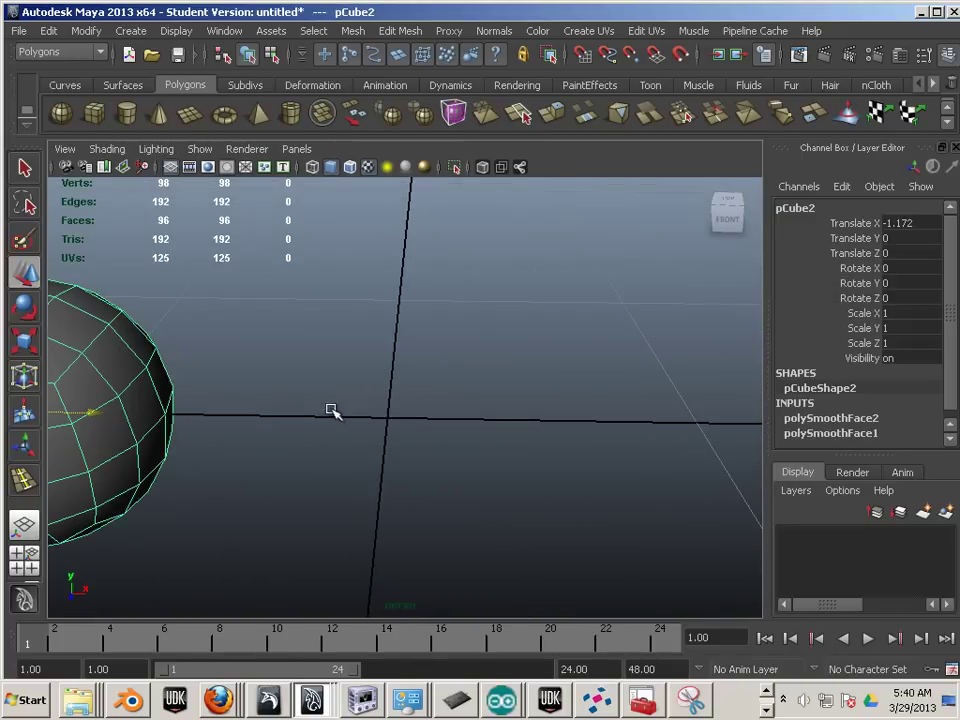
pyautogui.keyDown('alt'); pyautogui.moveTo(270, 404); pyautogui.dragTo(418, 394, button='middle'); pyautogui.keyUp('alt')
pyautogui.scroll(-2, 436, 401)
pyautogui.moveTo(400, 399); pyautogui.dragTo(300, 399)
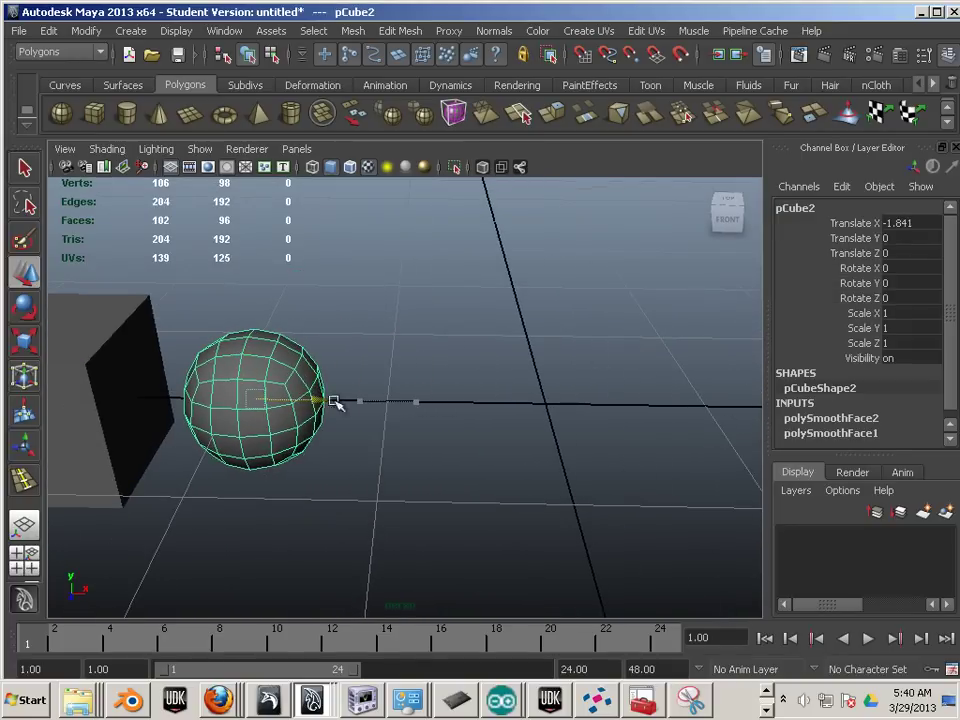
# - Compare the original cube with the smoothed copy from several angles
pyautogui.scroll(-3, 437, 431)
pyautogui.keyDown('alt'); pyautogui.moveTo(437, 431); pyautogui.dragTo(459, 405); pyautogui.keyUp('alt')
pyautogui.keyDown('alt'); pyautogui.moveTo(459, 405); pyautogui.dragTo(428, 397, button='middle'); pyautogui.keyUp('alt')
pyautogui.click(146, 348)
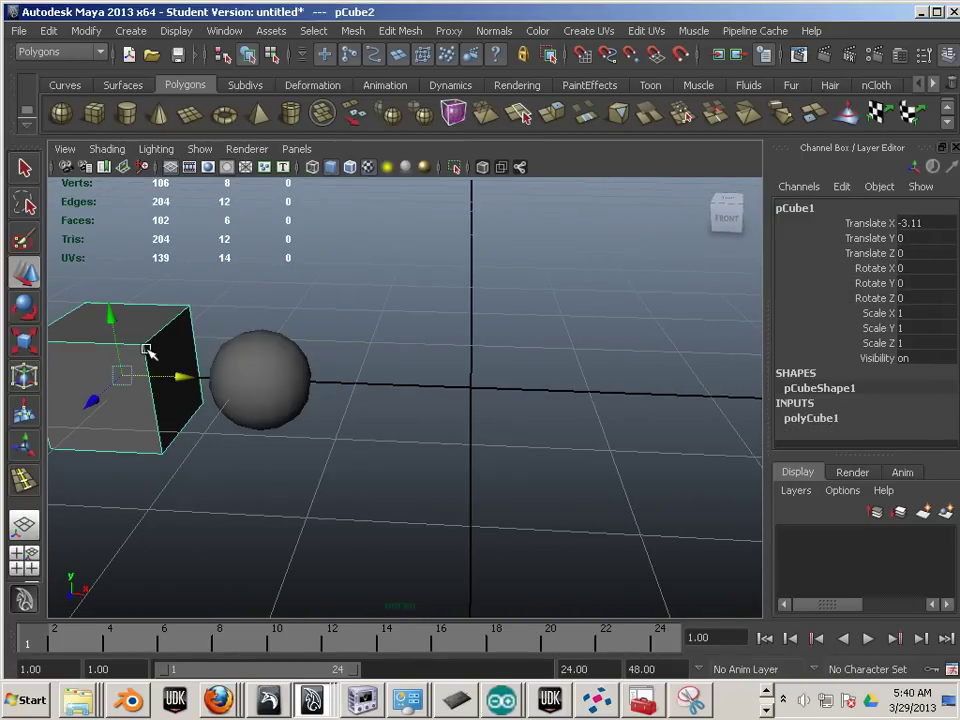
pyautogui.keyDown('alt'); pyautogui.moveTo(241, 383); pyautogui.dragTo(321, 377); pyautogui.keyUp('alt')
pyautogui.click(346, 388)
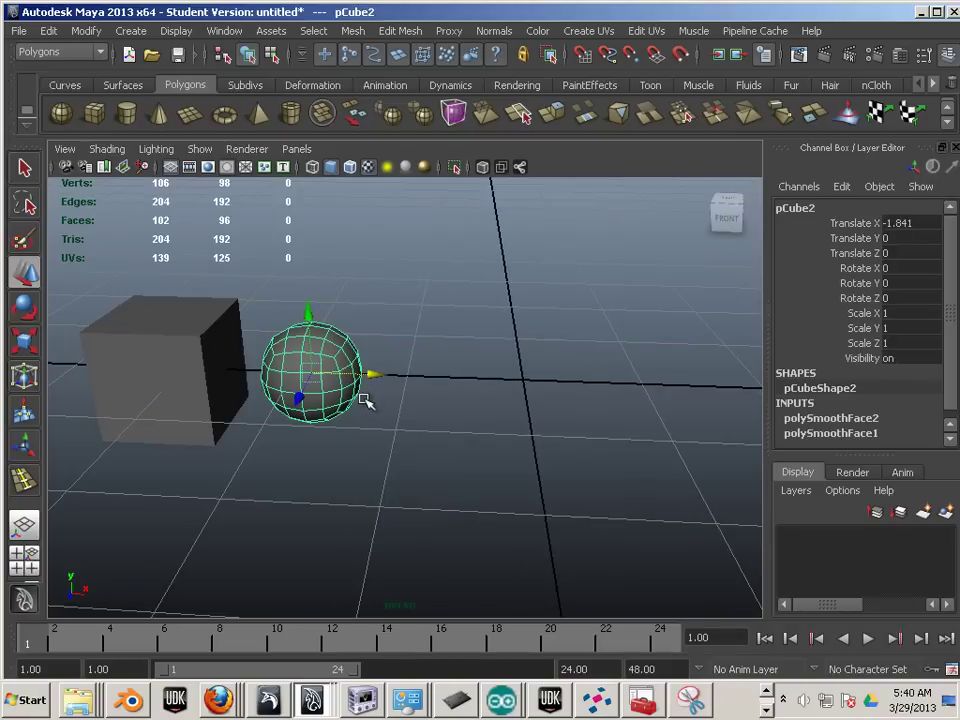
pyautogui.keyDown('alt'); pyautogui.moveTo(346, 426); pyautogui.dragTo(371, 405); pyautogui.keyUp('alt')
pyautogui.keyDown('alt'); pyautogui.moveTo(373, 417); pyautogui.dragTo(376, 452, button='middle'); pyautogui.keyUp('alt')
pyautogui.moveTo(390, 446)
pyautogui.keyDown('alt'); pyautogui.mouseDown(button='right')
pyautogui.moveTo(412, 447)
pyautogui.moveTo(396, 445)
pyautogui.mouseUp(button='right'); pyautogui.keyUp('alt')
pyautogui.keyDown('alt'); pyautogui.moveTo(402, 438); pyautogui.dragTo(397, 390, button='middle'); pyautogui.keyUp('alt')
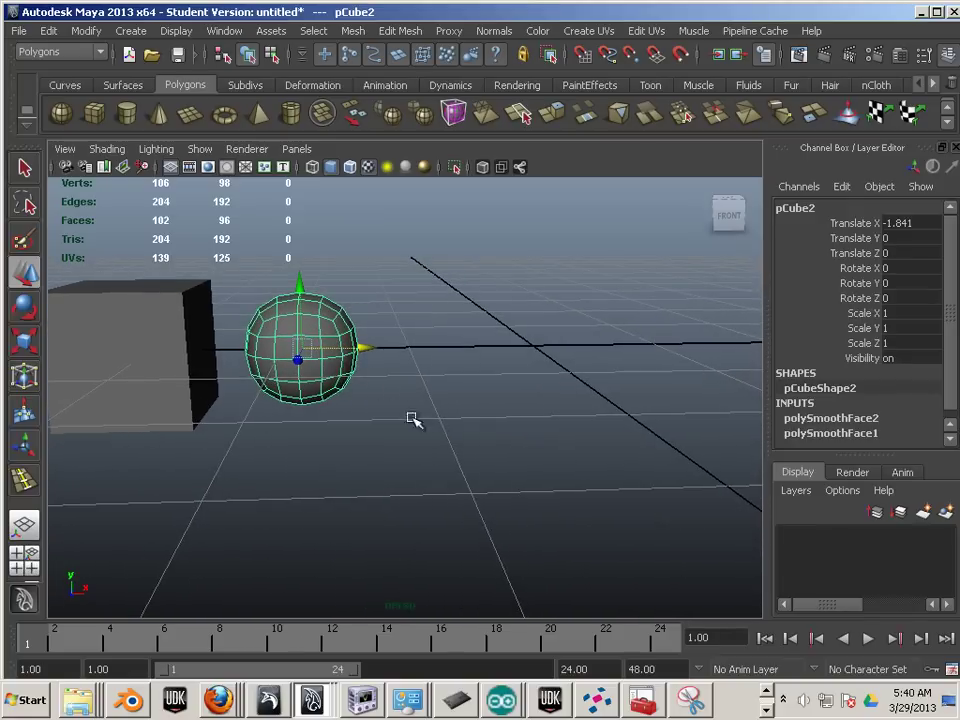
# - Examine the topology of the smoothed cube, picking a single corner vertex where only three edges meet, and return to object selection
pyautogui.moveTo(366, 362); pyautogui.dragTo(339, 407)
pyautogui.keyDown('alt'); pyautogui.moveTo(318, 409); pyautogui.dragTo(336, 414, button='right'); pyautogui.keyUp('alt')
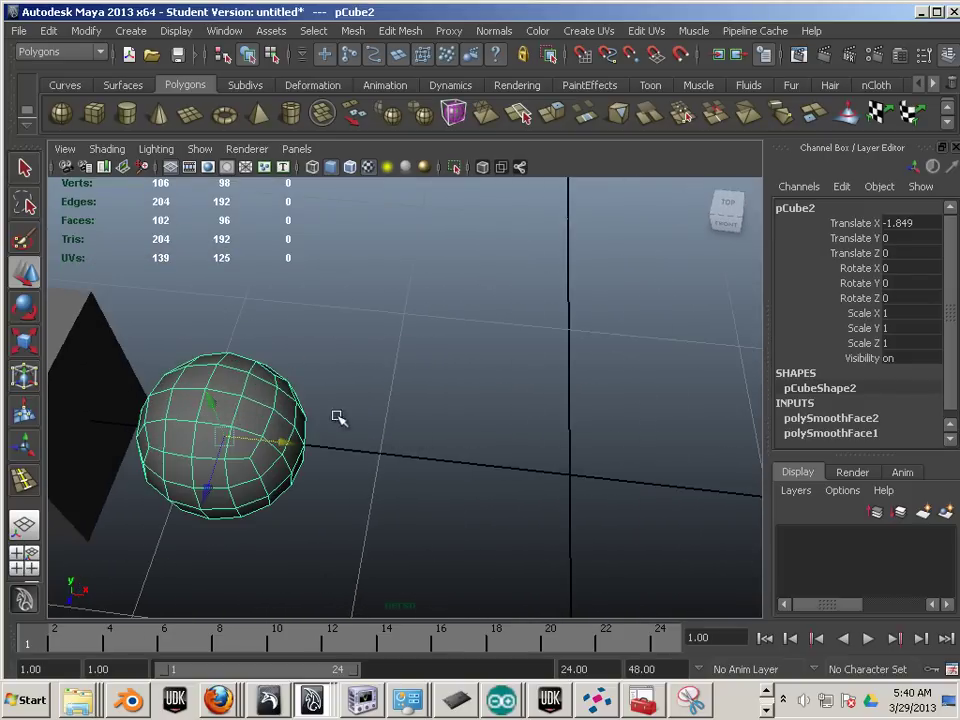
pyautogui.keyDown('alt'); pyautogui.moveTo(336, 414); pyautogui.dragTo(398, 377, button='middle'); pyautogui.keyUp('alt')
pyautogui.keyDown('alt'); pyautogui.moveTo(399, 377); pyautogui.dragTo(388, 401); pyautogui.keyUp('alt')
pyautogui.keyDown('alt'); pyautogui.moveTo(388, 401); pyautogui.dragTo(357, 396, button='right'); pyautogui.keyUp('alt')
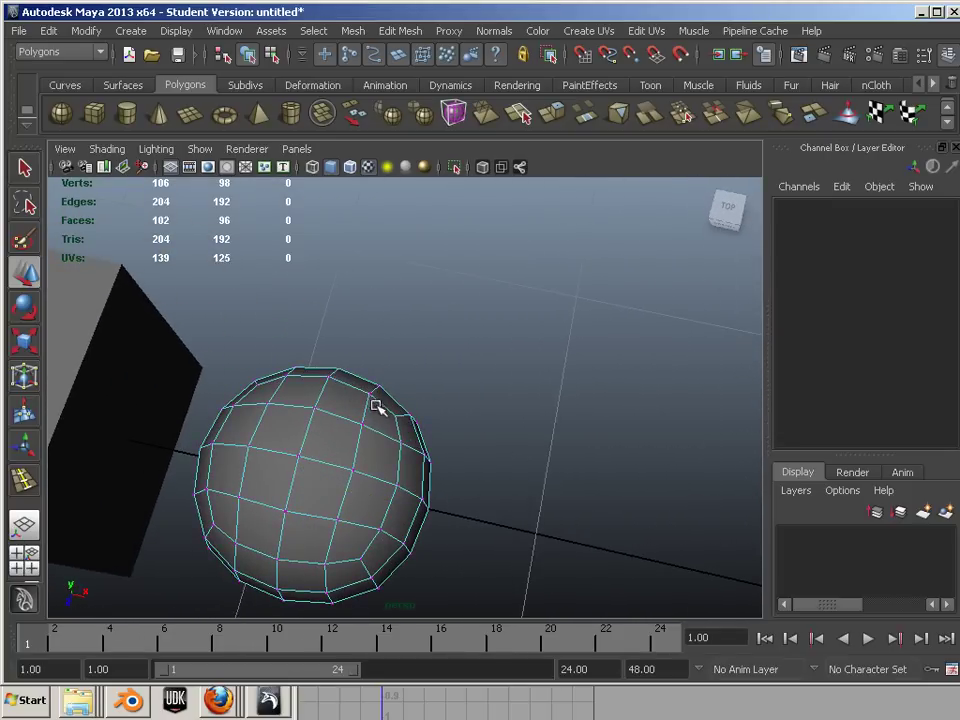
pyautogui.click(396, 416)
pyautogui.keyDown('alt'); pyautogui.moveTo(444, 497); pyautogui.dragTo(493, 454); pyautogui.keyUp('alt')
pyautogui.keyDown('alt'); pyautogui.moveTo(493, 454); pyautogui.dragTo(384, 425, button='right'); pyautogui.keyUp('alt')
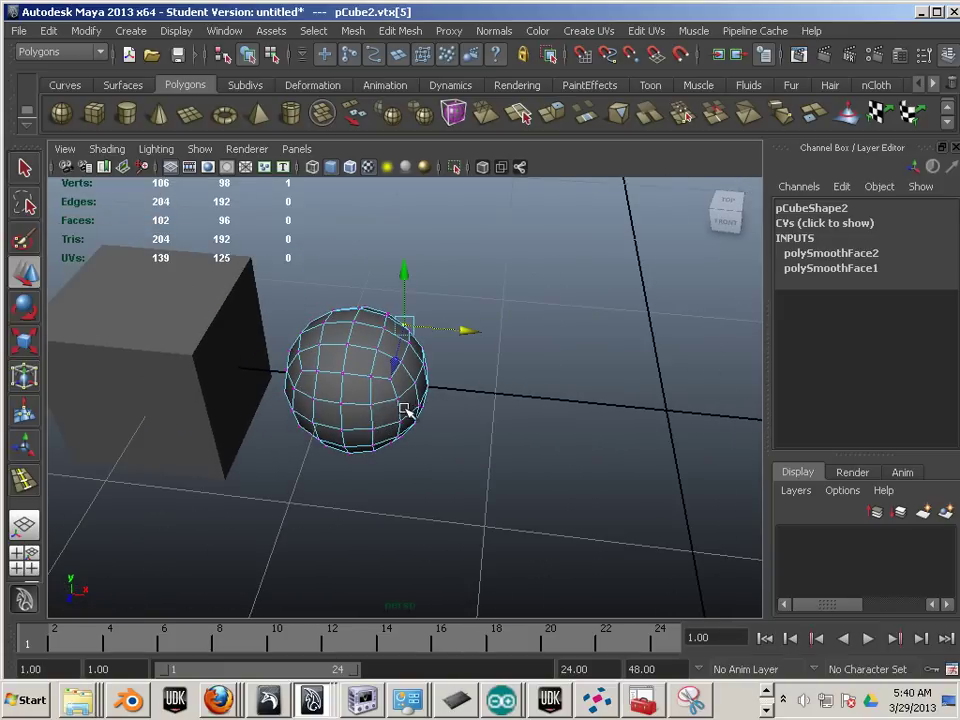
pyautogui.keyDown('alt'); pyautogui.moveTo(383, 448); pyautogui.dragTo(356, 369); pyautogui.keyUp('alt')
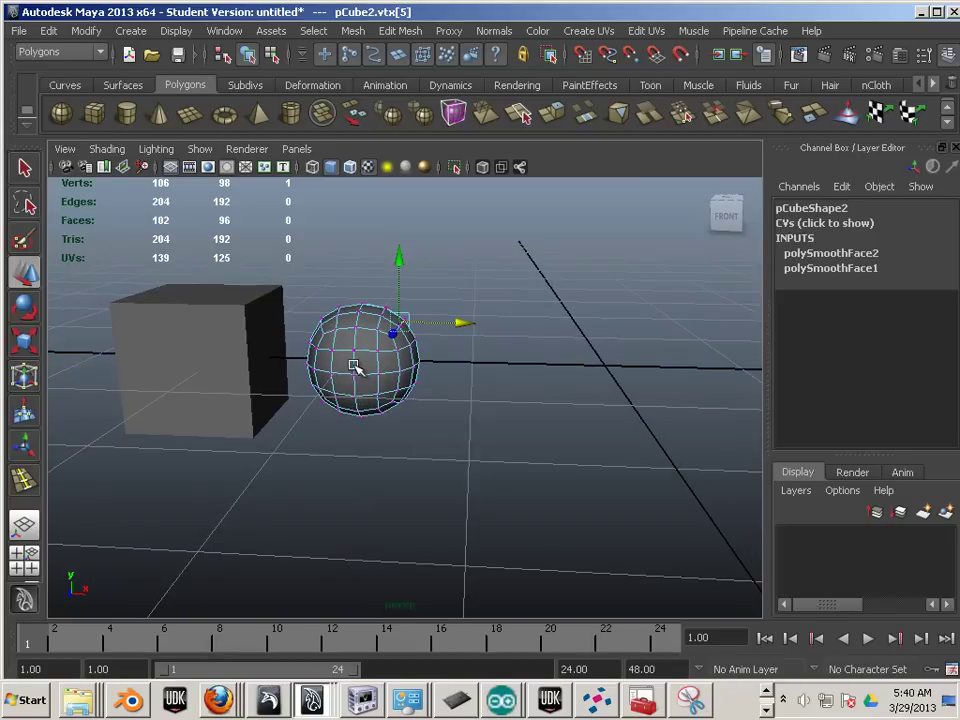
pyautogui.moveTo(388, 350); pyautogui.dragTo(435, 331, button='right')
pyautogui.click(380, 366)
# - Duplicate the original cube and move the new copy to about -0.161 in Translate X
pyautogui.keyDown('alt'); pyautogui.moveTo(549, 426); pyautogui.dragTo(468, 412); pyautogui.keyUp('alt')
pyautogui.click(201, 321)
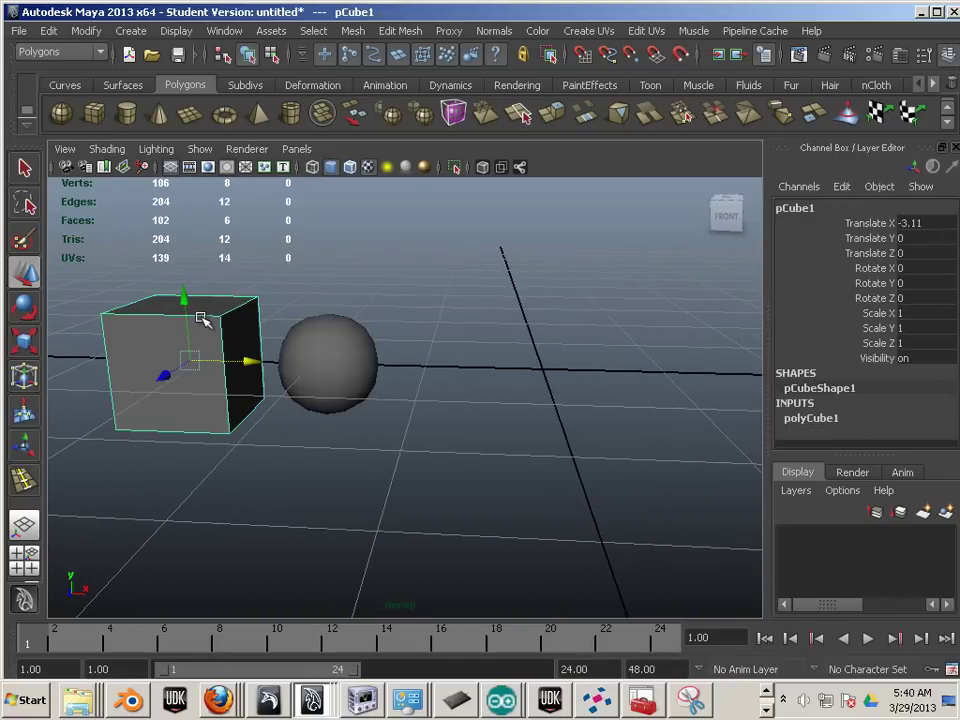
pyautogui.hotkey('ctrl', 'd')
pyautogui.moveTo(251, 364); pyautogui.dragTo(499, 360)
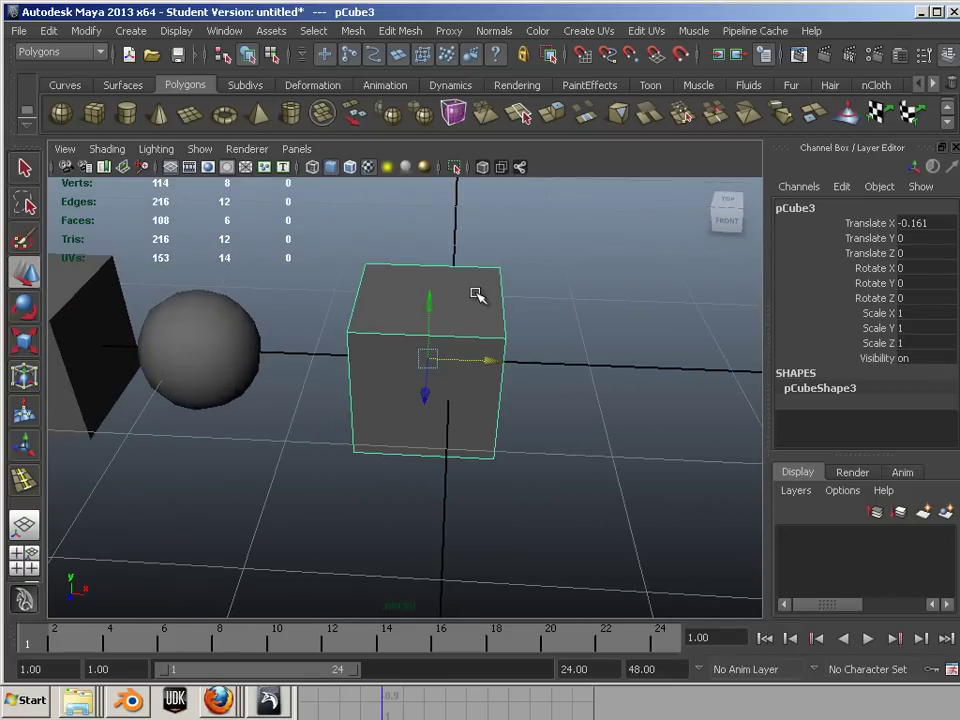
# - Extrude the top and bottom faces of the new cube without any offset and return to object selection
pyautogui.moveTo(475, 293); pyautogui.dragTo(478, 340, button='right')
pyautogui.click(473, 324)
pyautogui.keyDown('alt'); pyautogui.moveTo(494, 507); pyautogui.dragTo(505, 440); pyautogui.keyUp('alt')
pyautogui.keyDown('shift'); pyautogui.click(451, 325); pyautogui.keyUp('shift')
pyautogui.click(554, 115)
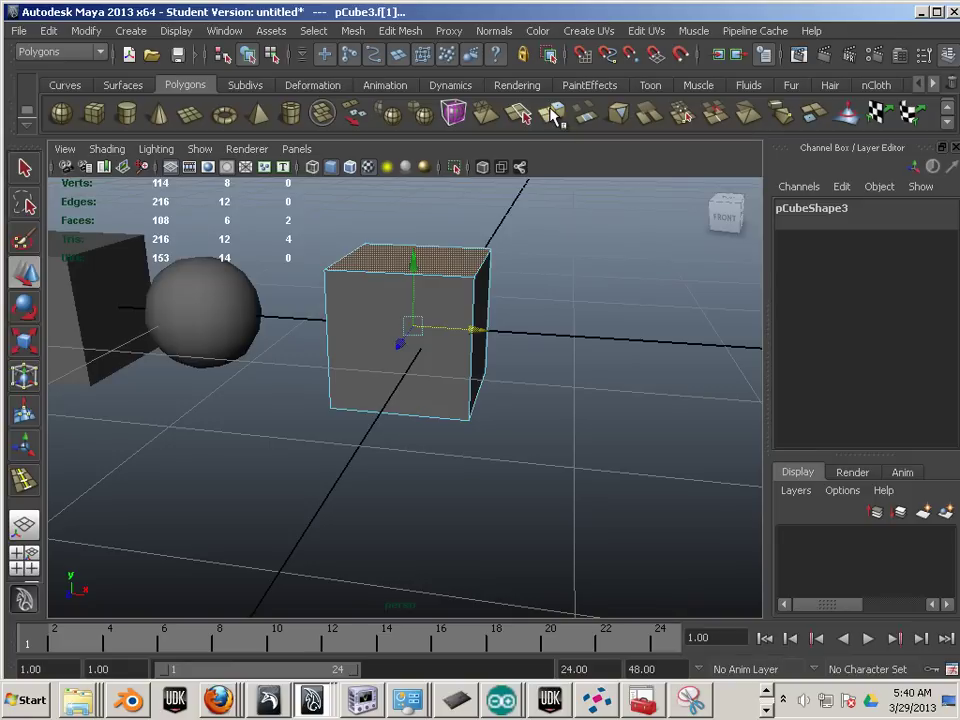
pyautogui.moveTo(459, 379); pyautogui.dragTo(514, 360, button='right')
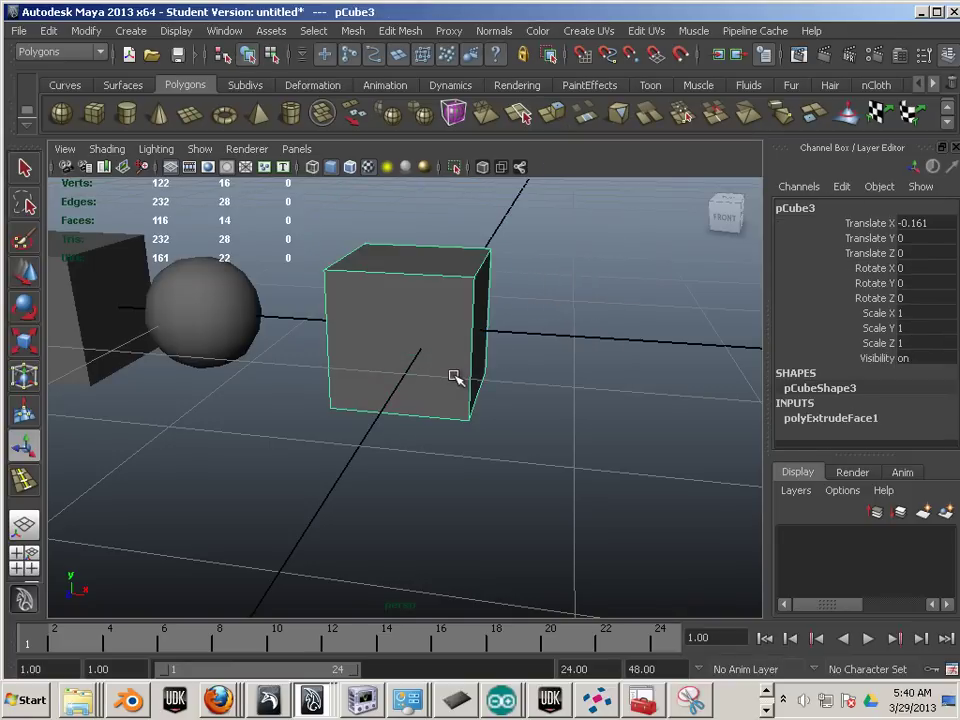
# - Reset the Insert Edge Loop Tool to its default settings and close the tool settings
pyautogui.click(400, 31)
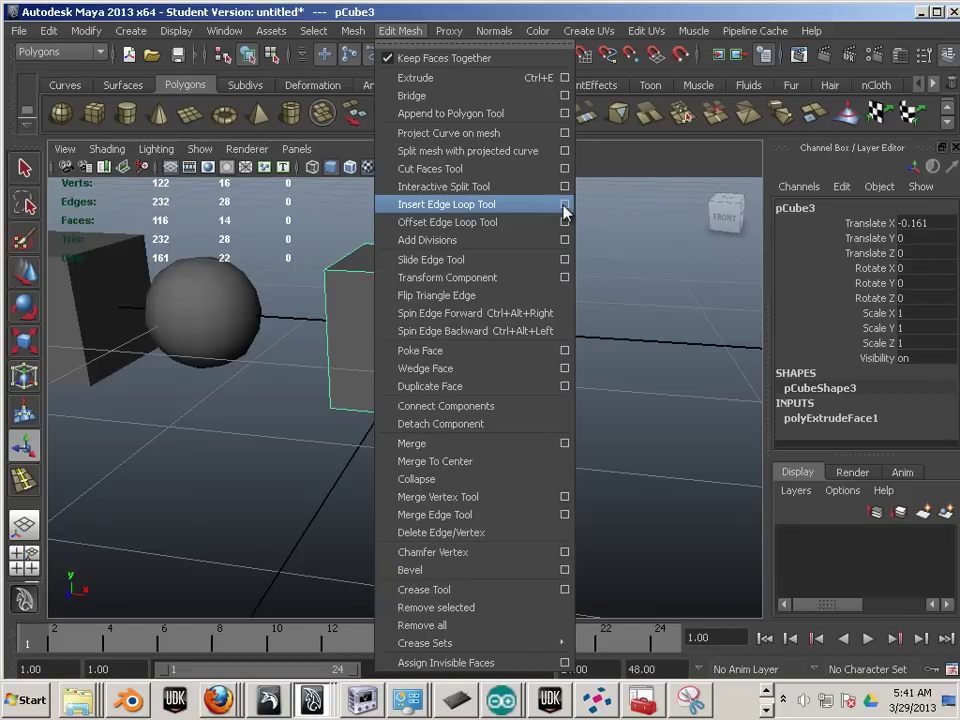
pyautogui.click(565, 205)
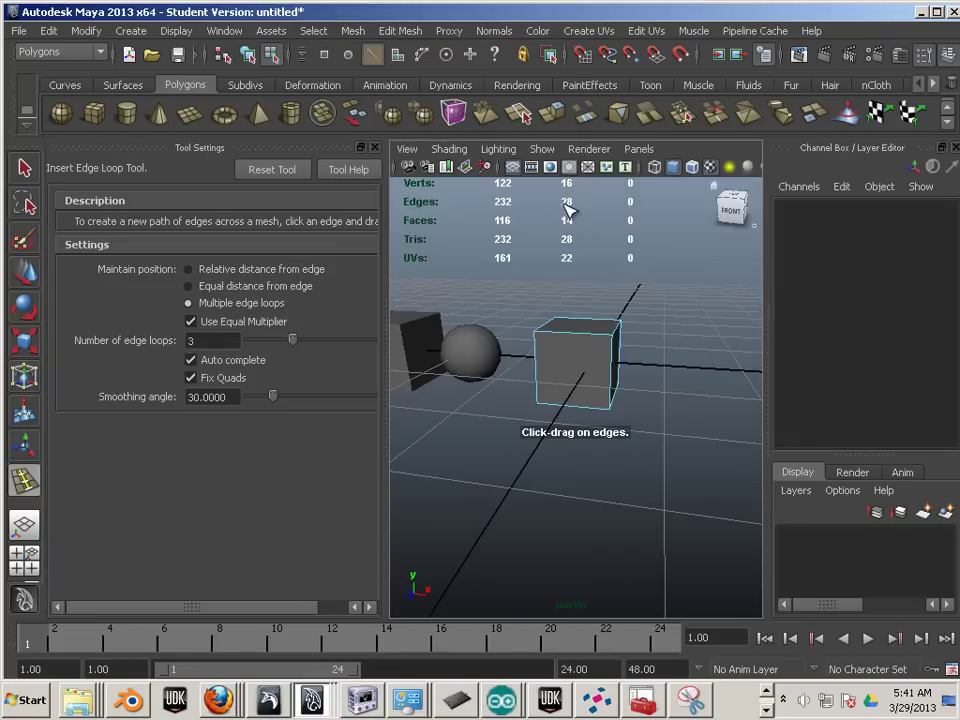
pyautogui.click(287, 172)
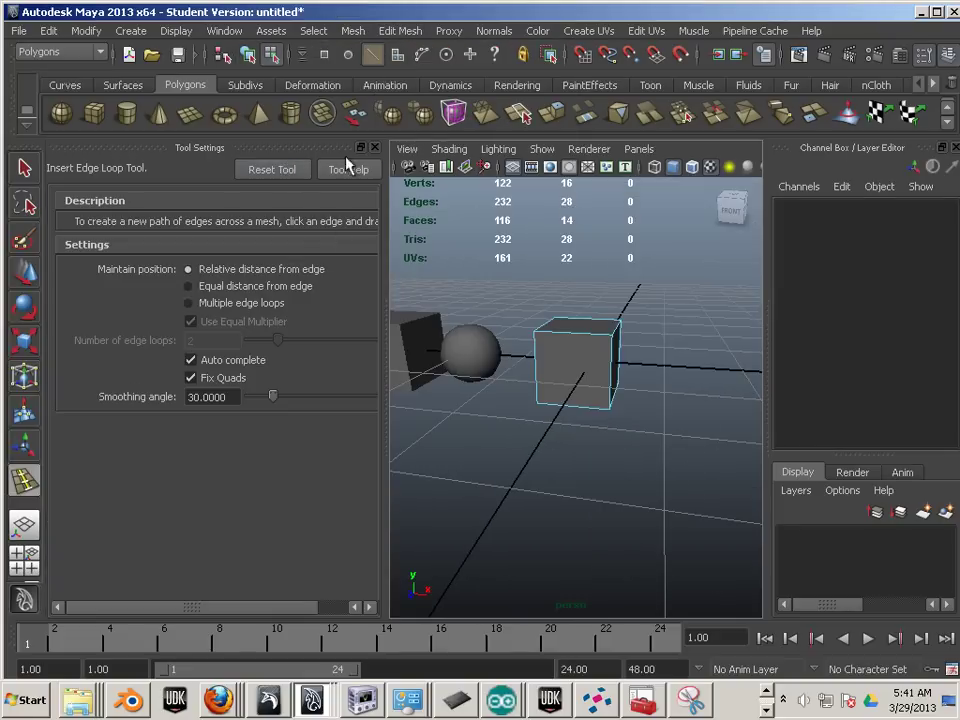
pyautogui.click(376, 148)
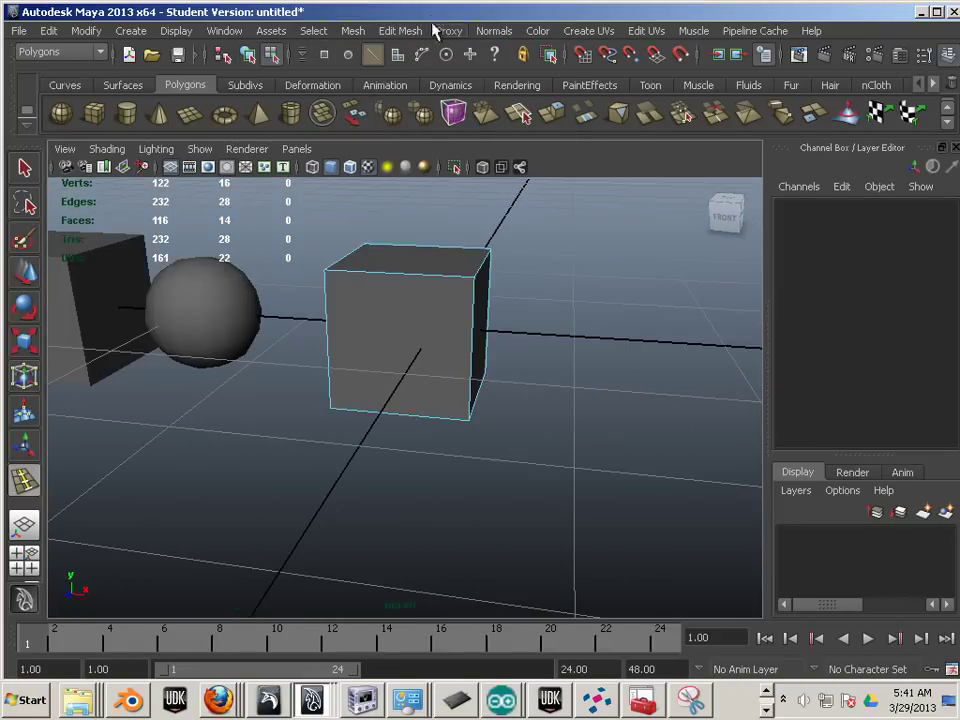
# - Insert two horizontal edge loops on the new cube, one just below its top edge and one just above its bottom edge
pyautogui.click(405, 32)
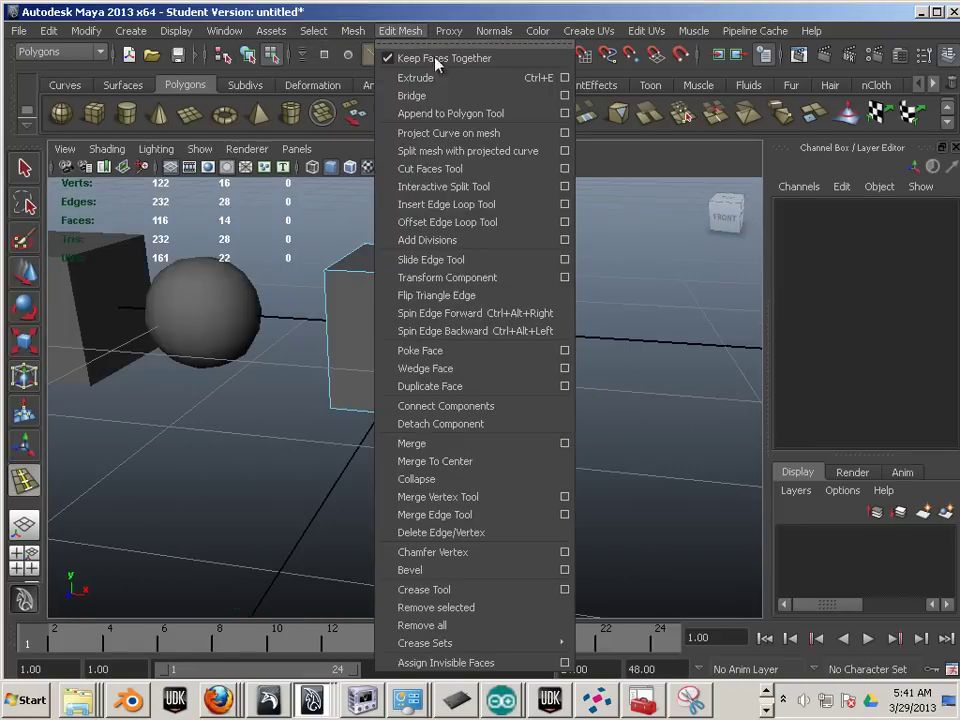
pyautogui.click(446, 204)
pyautogui.moveTo(476, 300); pyautogui.dragTo(478, 289)
pyautogui.moveTo(474, 396); pyautogui.dragTo(476, 423)
pyautogui.click(16, 174)
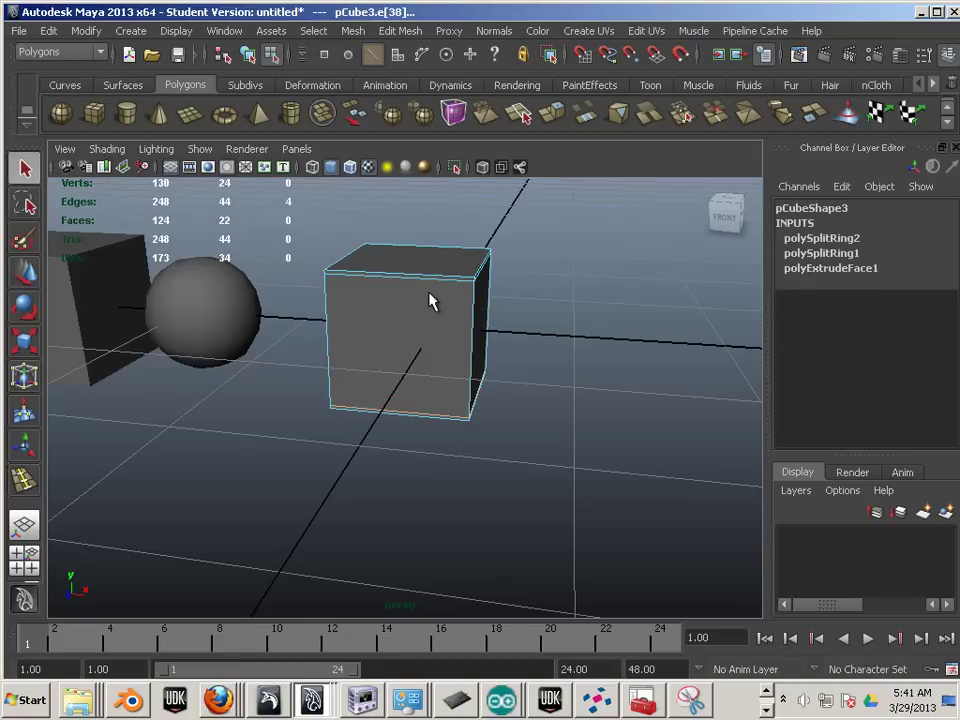
# - Return to object selection, smooth the edge-looped cube once and inspect the resulting topology from above and the side
pyautogui.moveTo(429, 292); pyautogui.dragTo(473, 277, button='right')
pyautogui.click(432, 313)
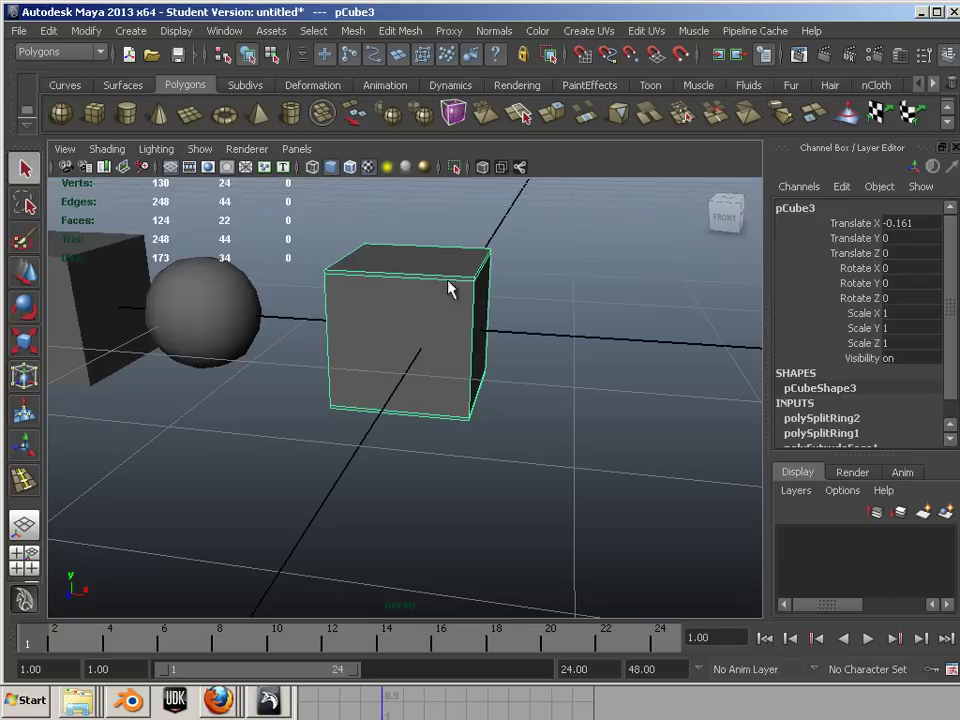
pyautogui.click(351, 30)
pyautogui.click(378, 131)
pyautogui.click(506, 350)
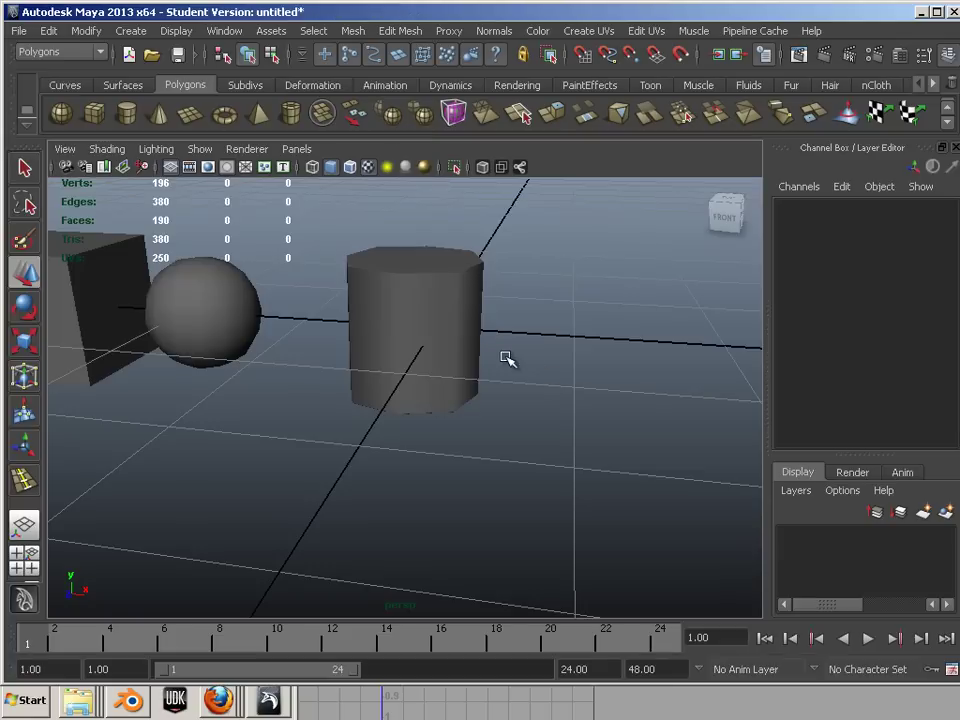
pyautogui.click(470, 360)
pyautogui.keyDown('alt'); pyautogui.moveTo(475, 372); pyautogui.dragTo(375, 364); pyautogui.keyUp('alt')
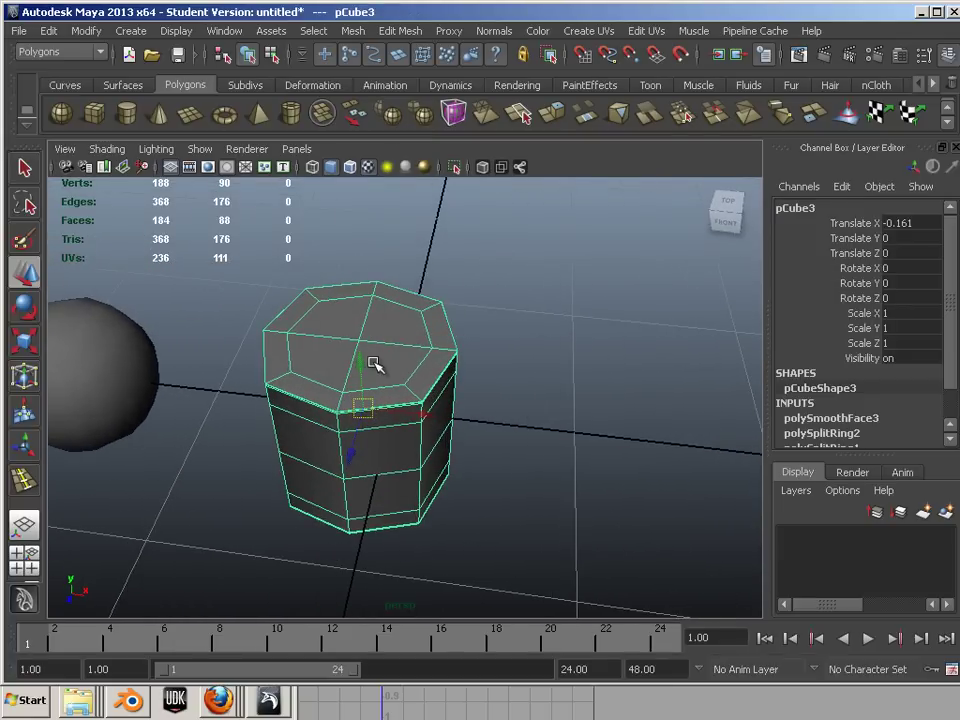
pyautogui.keyDown('alt'); pyautogui.moveTo(521, 418); pyautogui.dragTo(524, 372); pyautogui.keyUp('alt')
pyautogui.scroll(-3, 525, 372)
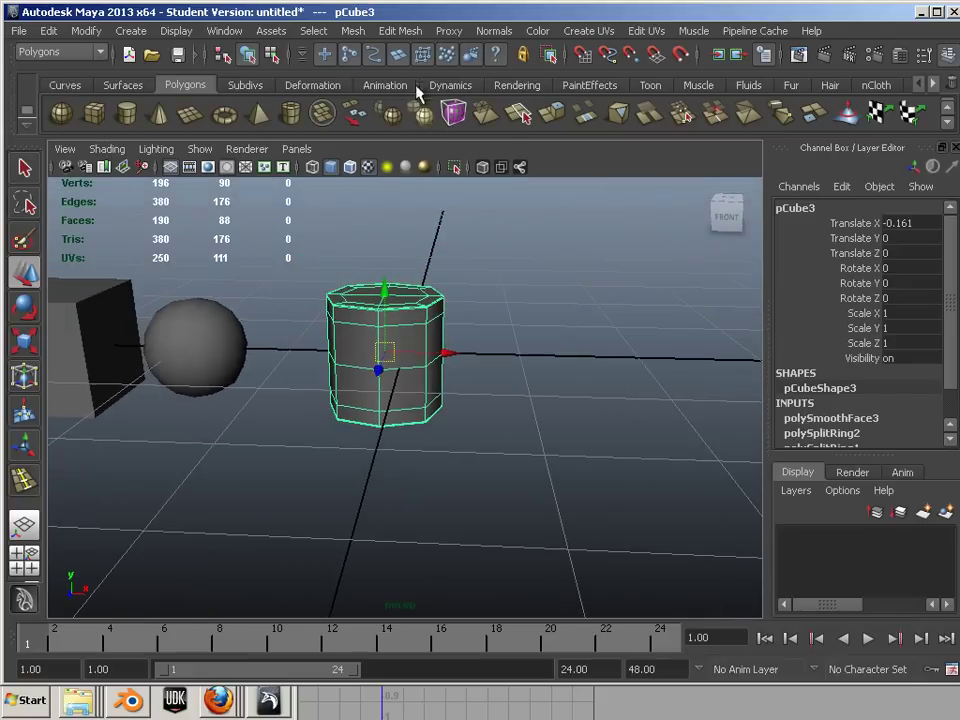
# - Smooth the eight-sided shape a second time and select it as an object
pyautogui.click(352, 31)
pyautogui.click(412, 137)
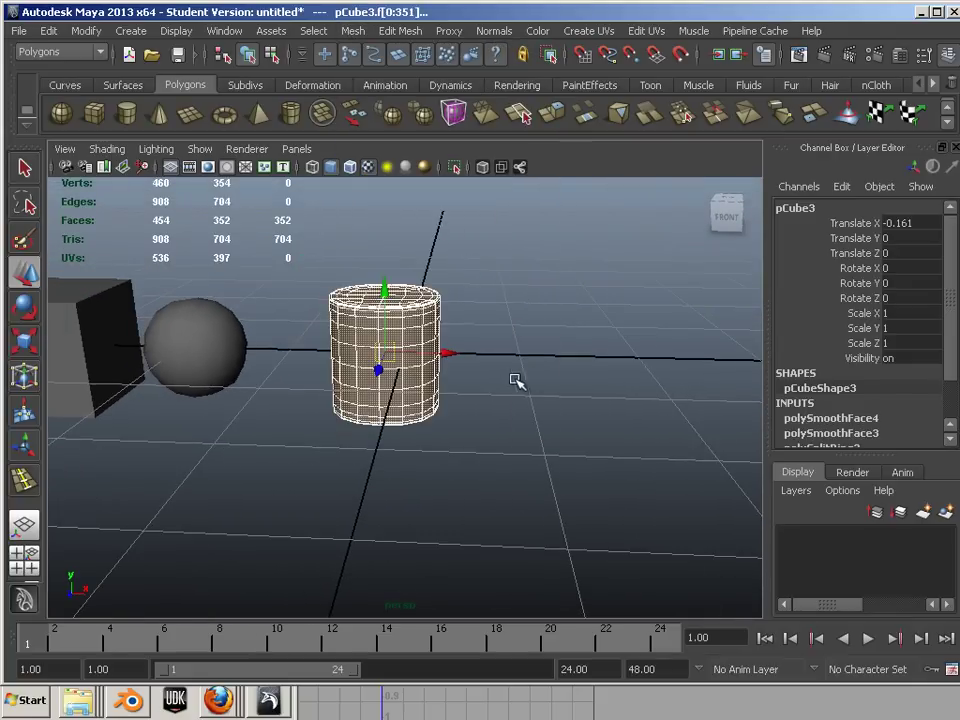
pyautogui.click(512, 379)
pyautogui.click(411, 386)
# - Move the smoothed cylinder closer to the sphere, to about -0.631 in Translate X
pyautogui.keyDown('alt'); pyautogui.moveTo(435, 349); pyautogui.dragTo(380, 388, button='right'); pyautogui.keyUp('alt')
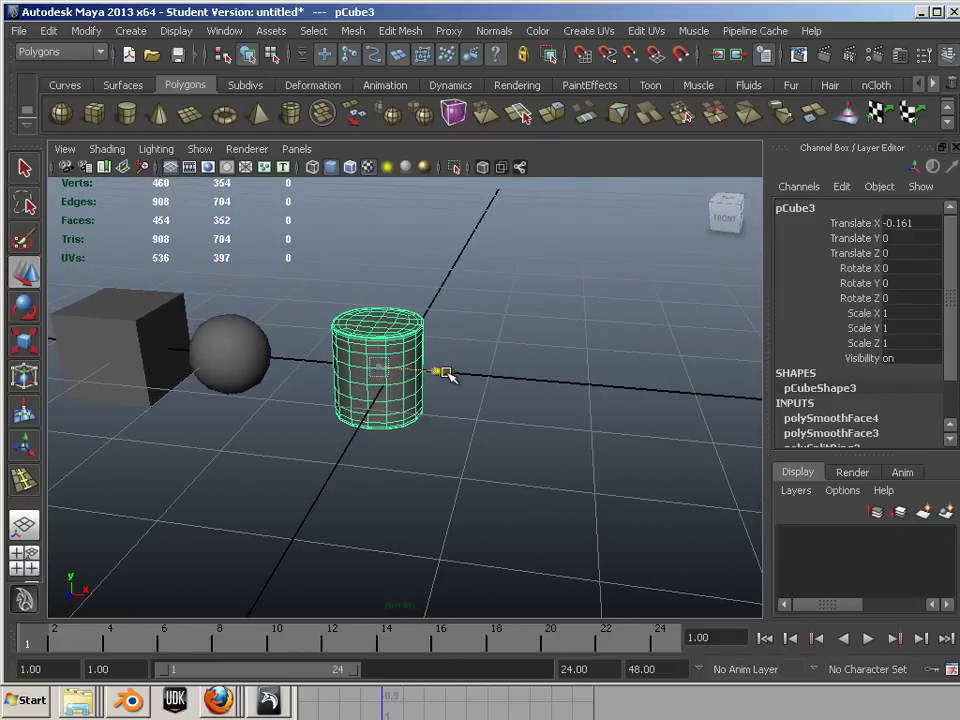
pyautogui.moveTo(441, 369); pyautogui.dragTo(402, 378)
pyautogui.keyDown('alt'); pyautogui.moveTo(352, 410); pyautogui.dragTo(289, 364); pyautogui.keyUp('alt')
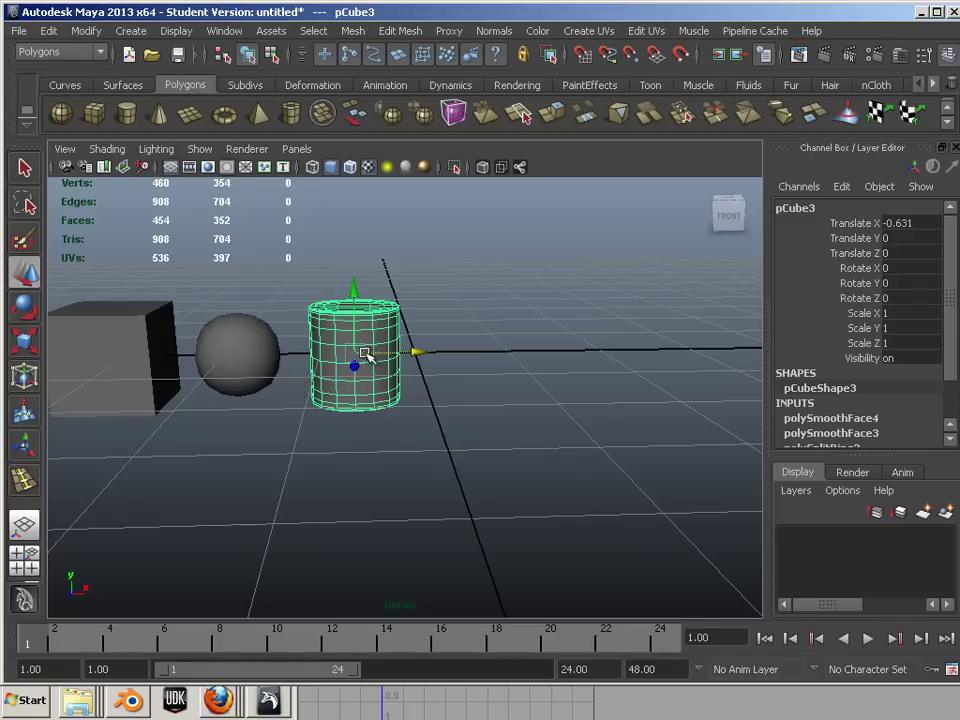
# - Duplicate the original cube and place the copy beyond the cylinder at about 1.173 in Translate X
pyautogui.click(150, 331)
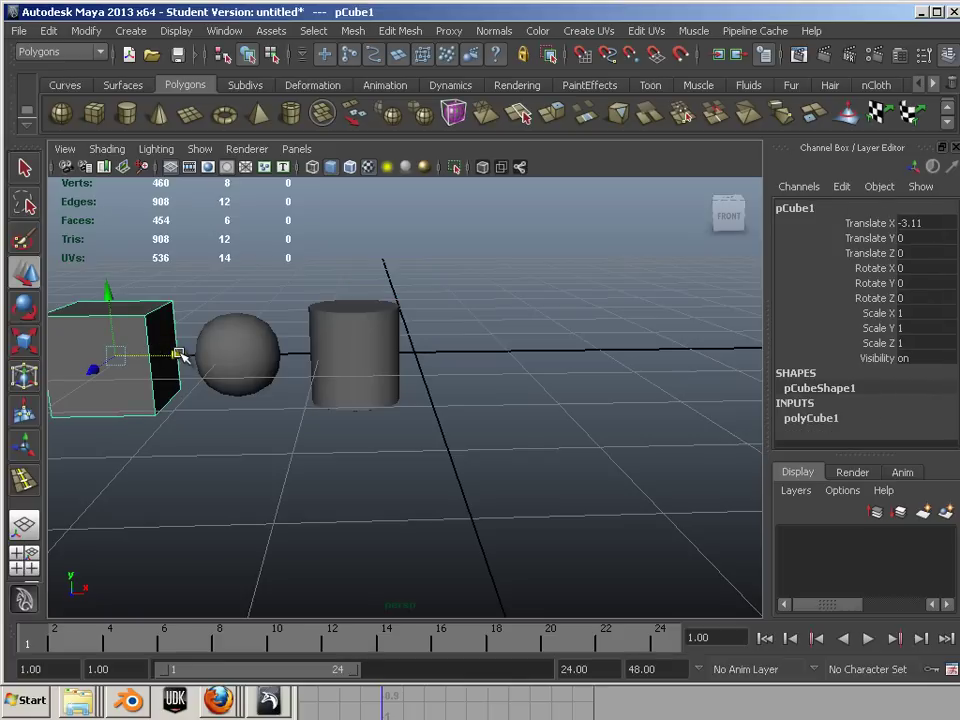
pyautogui.hotkey('ctrl', 'd')
pyautogui.moveTo(180, 355); pyautogui.dragTo(575, 415)
pyautogui.keyDown('alt'); pyautogui.moveTo(575, 415); pyautogui.dragTo(450, 340); pyautogui.keyUp('alt')
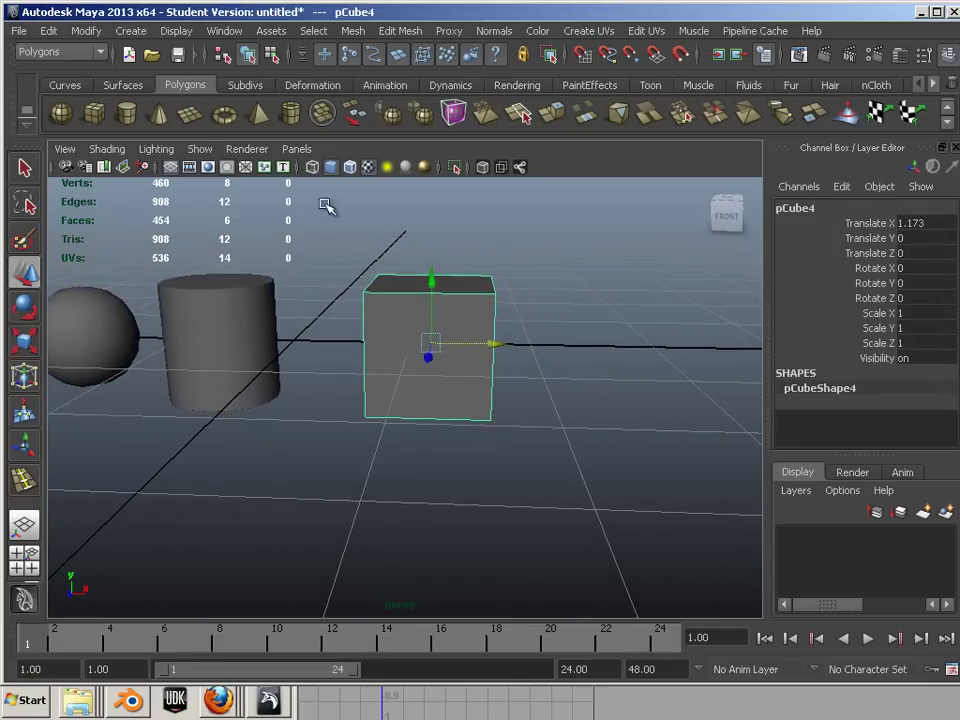
# - Create a polygon cone primitive for comparison and move it to about 3.305 in Translate X
pyautogui.click(160, 116)
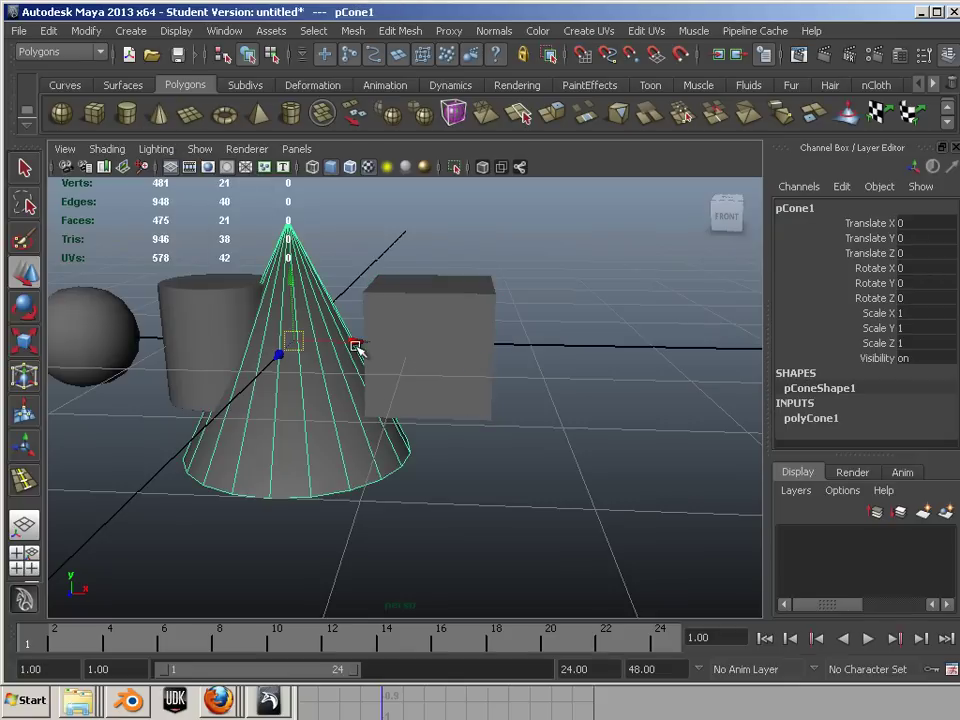
pyautogui.moveTo(357, 349); pyautogui.dragTo(780, 376)
pyautogui.keyDown('alt'); pyautogui.moveTo(480, 381); pyautogui.dragTo(448, 349); pyautogui.keyUp('alt')
# - Scale the four top vertices of the newest cube in toward each other to form a narrow-tipped pyramid
pyautogui.click(473, 347)
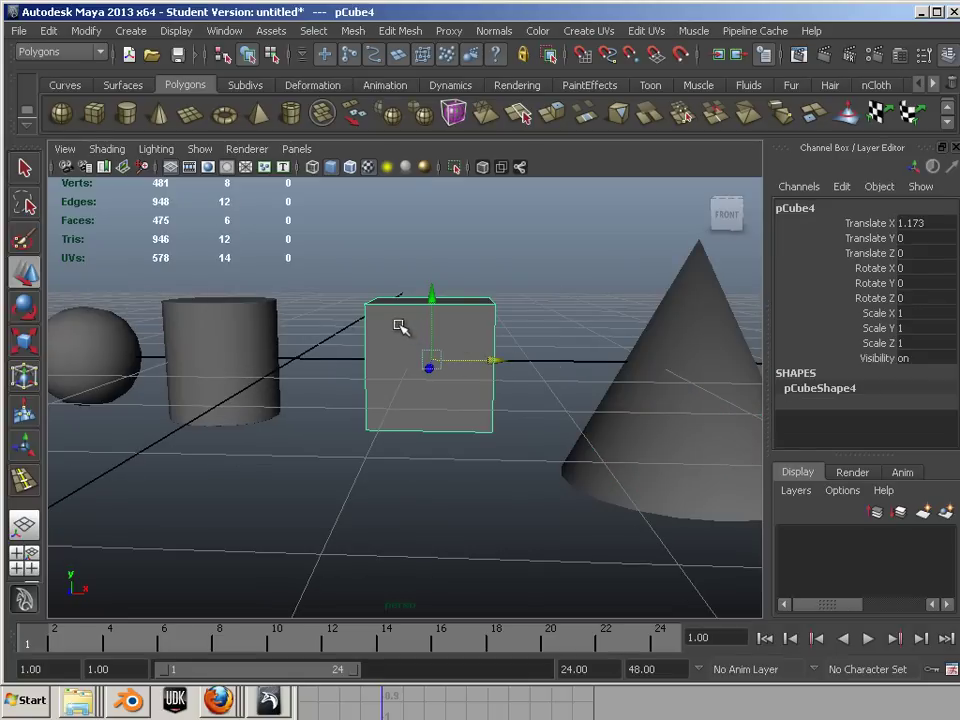
pyautogui.click(355, 277)
pyautogui.moveTo(571, 338); pyautogui.dragTo(571, 339)
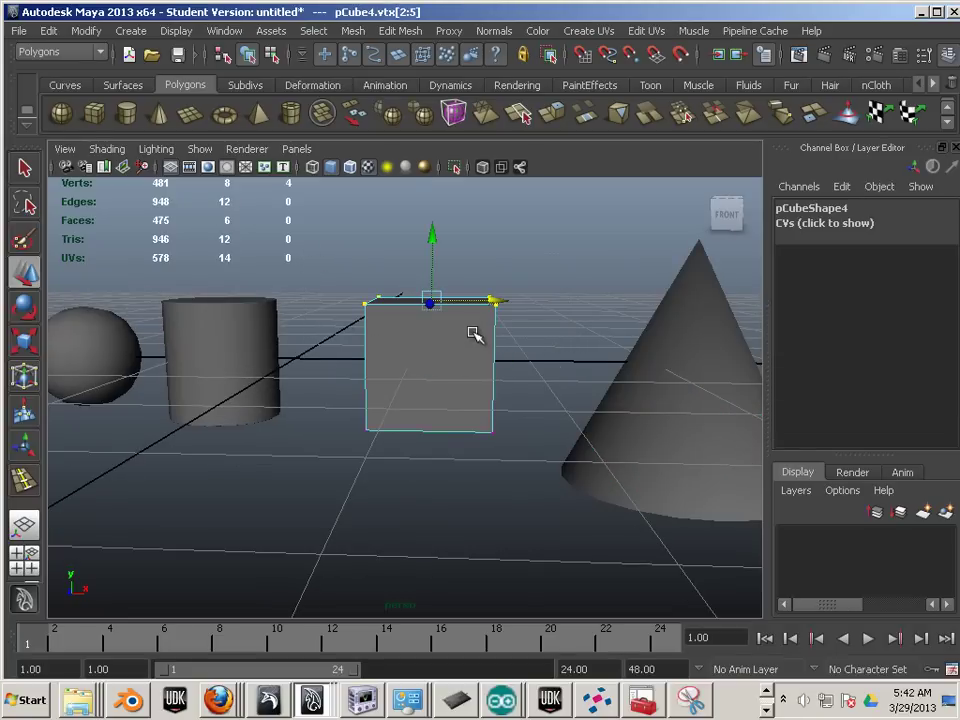
pyautogui.click(24, 343)
pyautogui.keyDown('alt'); pyautogui.moveTo(461, 300); pyautogui.dragTo(351, 350); pyautogui.keyUp('alt')
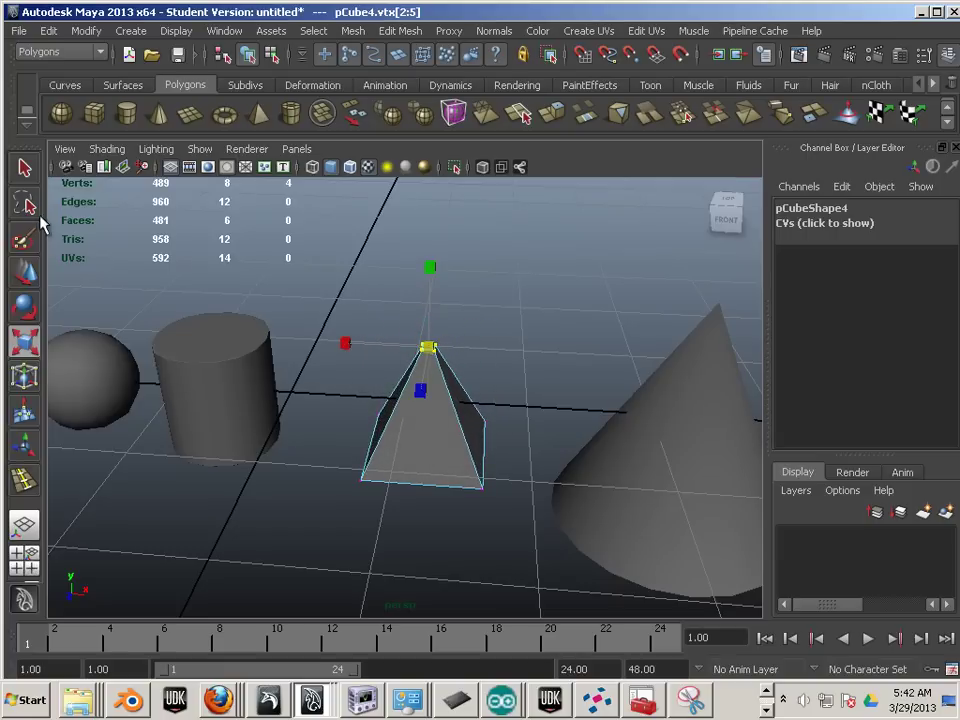
pyautogui.click(34, 176)
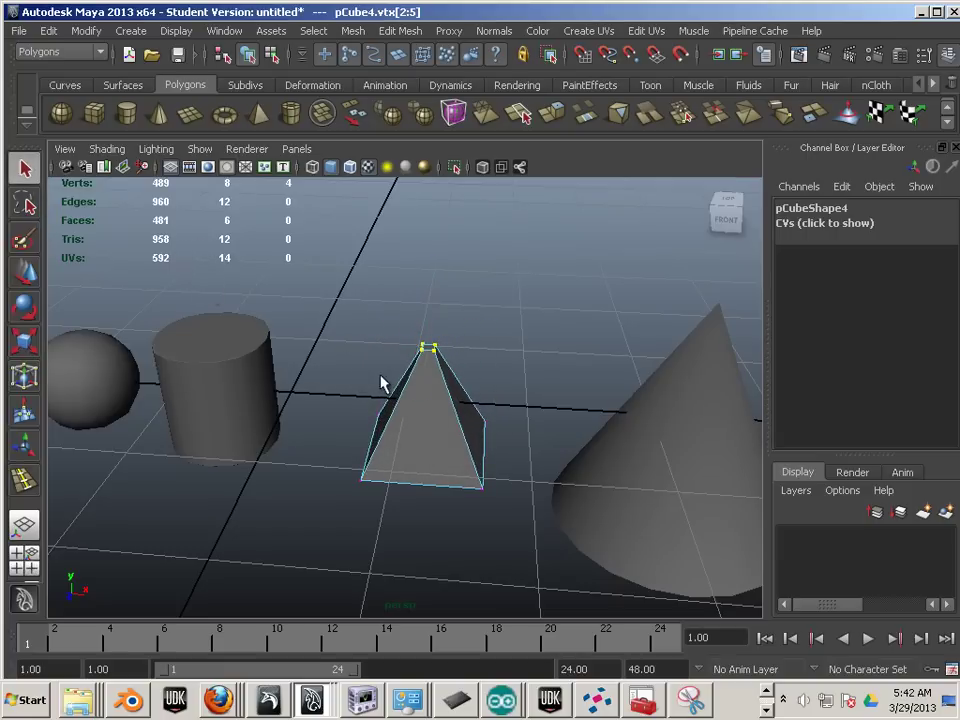
# - Extrude the bottom face of the pyramid without any thickness or offset
pyautogui.keyDown('alt'); pyautogui.moveTo(380, 383); pyautogui.dragTo(444, 416); pyautogui.keyUp('alt')
pyautogui.click(449, 350)
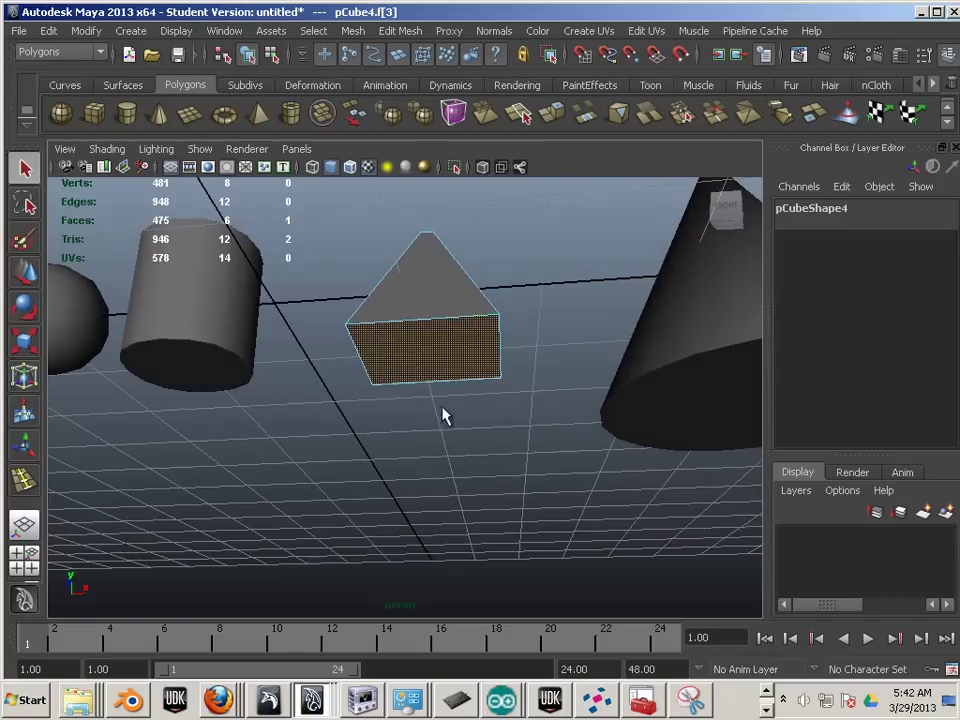
pyautogui.click(550, 116)
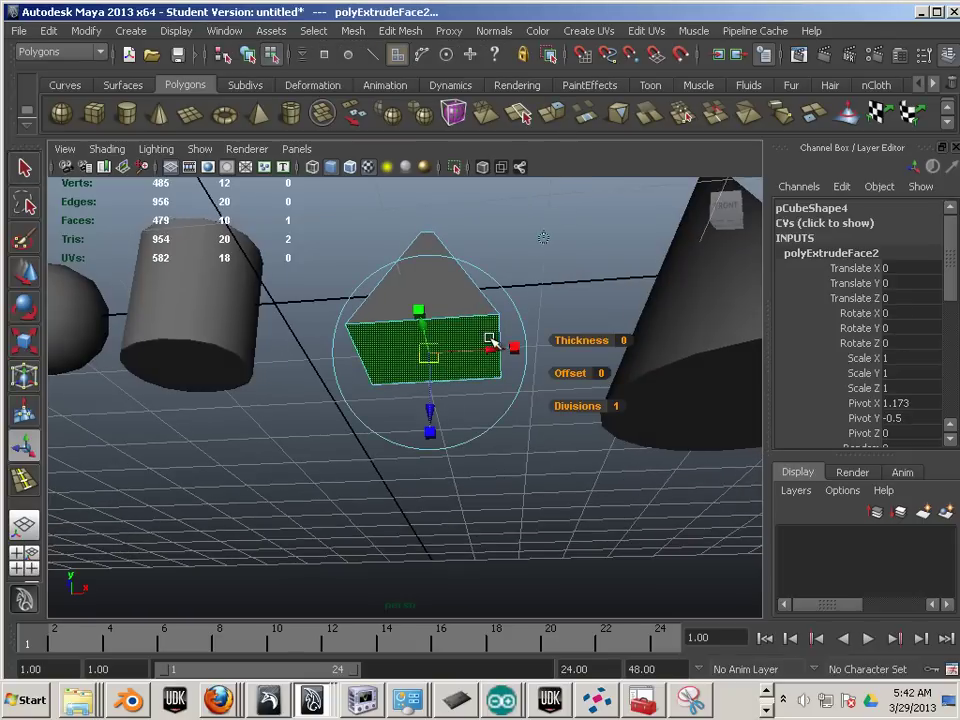
pyautogui.click(569, 264)
# - Insert an edge loop around the pyramid just above its base
pyautogui.keyDown('alt'); pyautogui.moveTo(364, 238); pyautogui.dragTo(375, 295); pyautogui.keyUp('alt')
pyautogui.keyDown('alt'); pyautogui.moveTo(375, 295); pyautogui.dragTo(446, 296, button='right'); pyautogui.keyUp('alt')
pyautogui.keyDown('alt'); pyautogui.moveTo(446, 296); pyautogui.dragTo(413, 277, button='middle'); pyautogui.keyUp('alt')
pyautogui.click(400, 31)
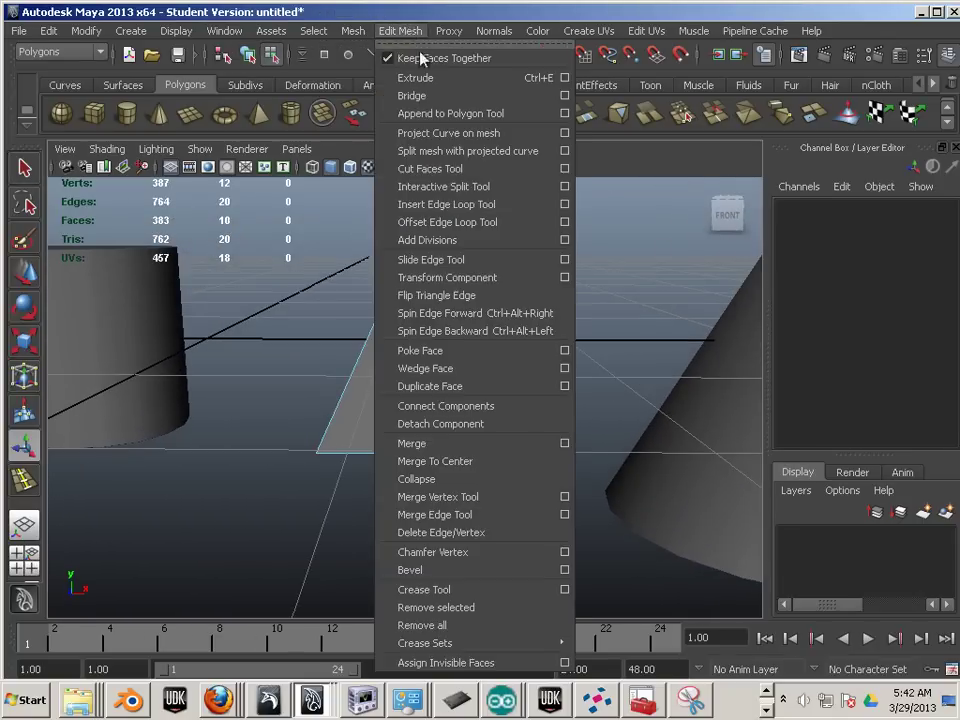
pyautogui.click(457, 207)
pyautogui.moveTo(505, 437); pyautogui.dragTo(517, 455)
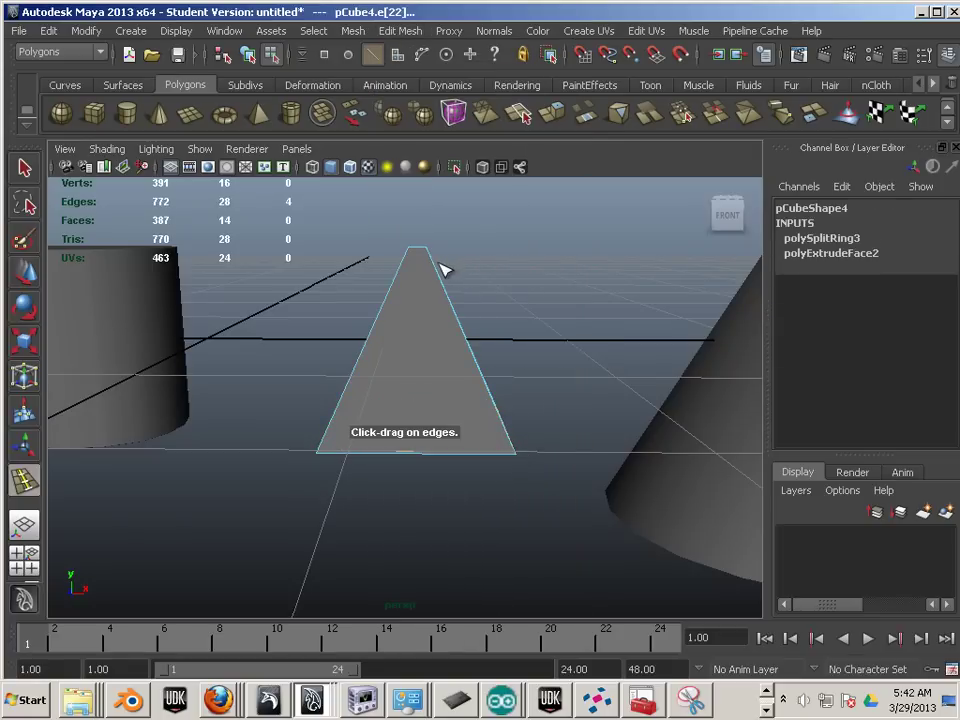
# - Scale the pyramid's four tip vertices closer together to sharpen the point
pyautogui.click(24, 276)
pyautogui.press('F9')
pyautogui.moveTo(381, 219); pyautogui.dragTo(440, 275)
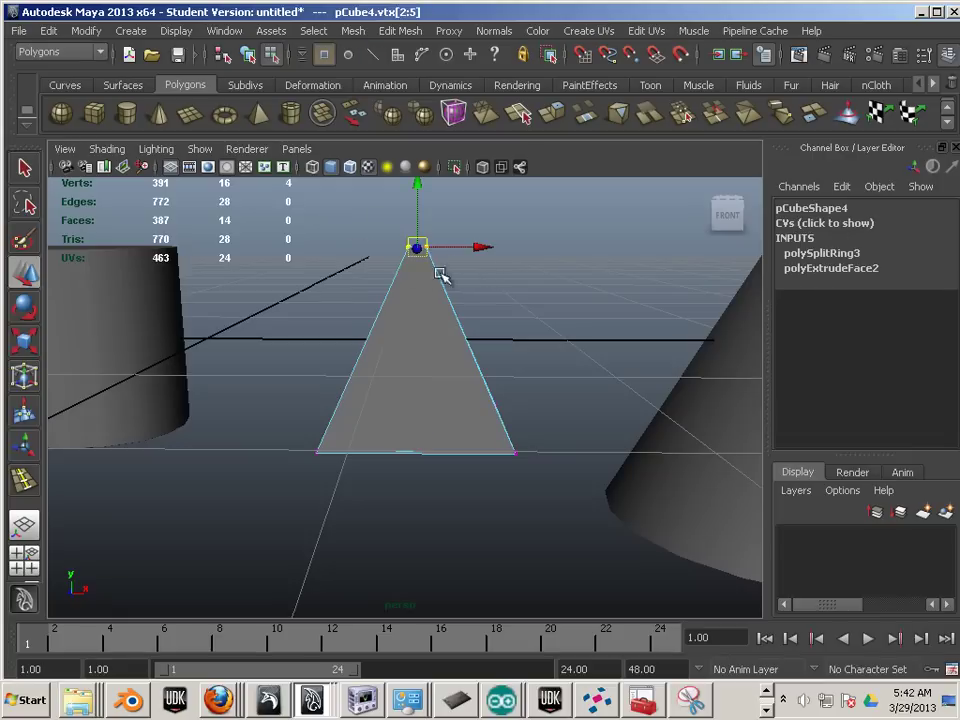
pyautogui.keyDown('alt'); pyautogui.moveTo(205, 298); pyautogui.dragTo(299, 391); pyautogui.keyUp('alt')
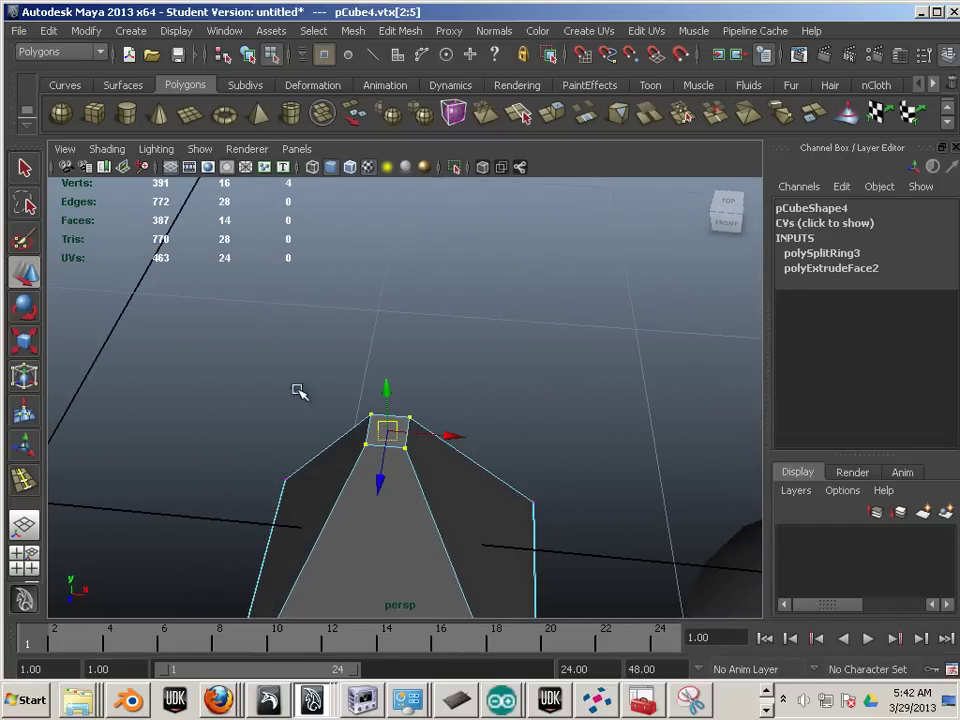
pyautogui.click(23, 342)
pyautogui.moveTo(386, 428); pyautogui.dragTo(436, 180)
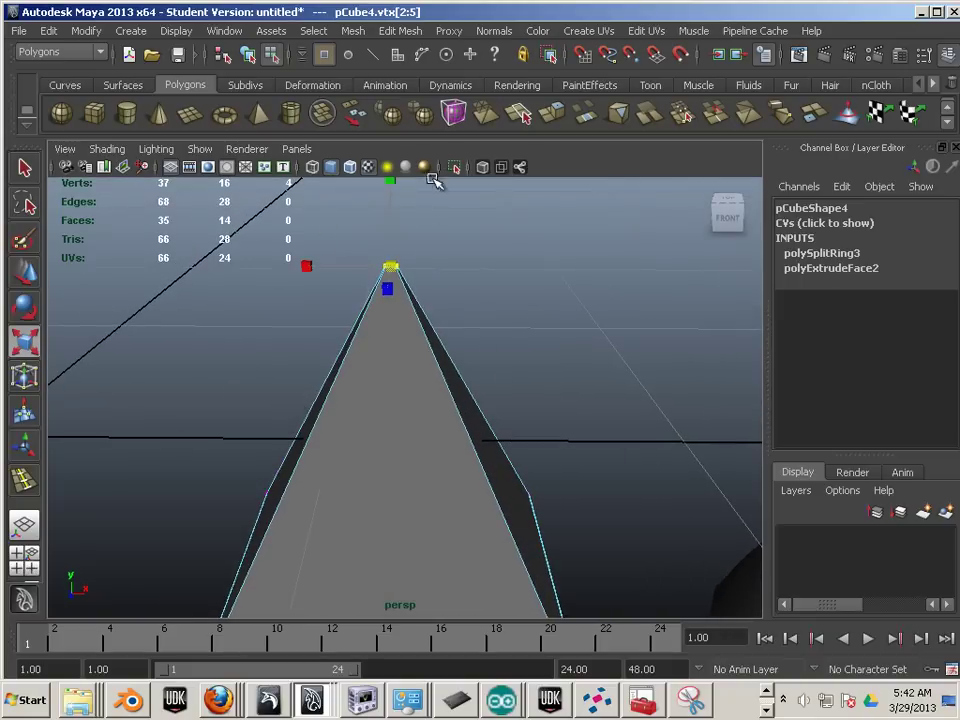
# - Insert an edge loop around the pyramid just below its tip
pyautogui.click(404, 34)
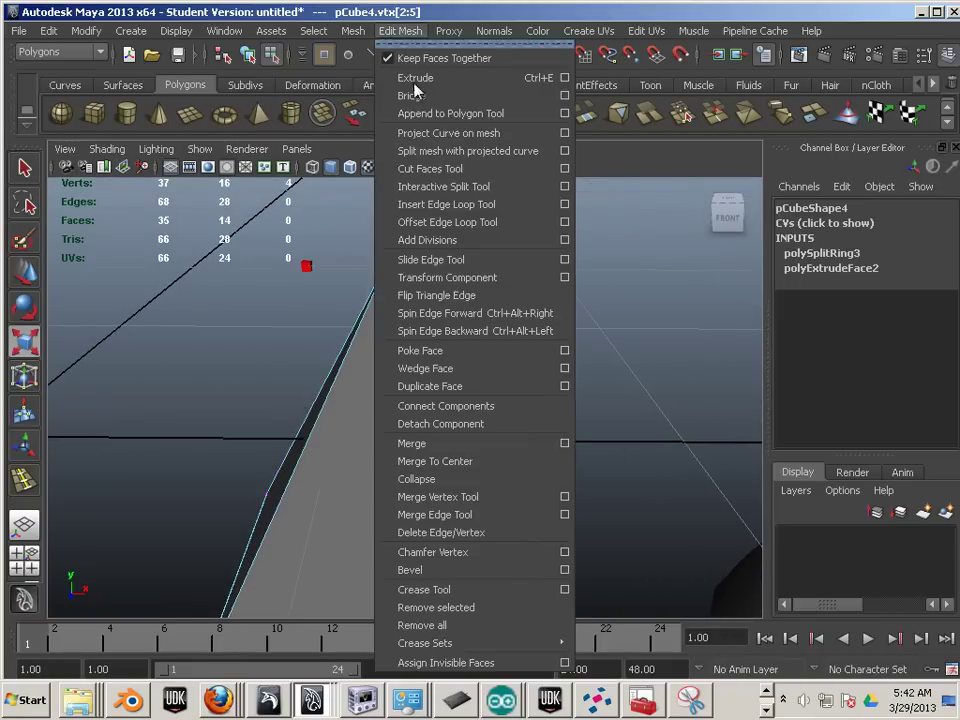
pyautogui.click(430, 206)
pyautogui.click(409, 294)
pyautogui.click(409, 291)
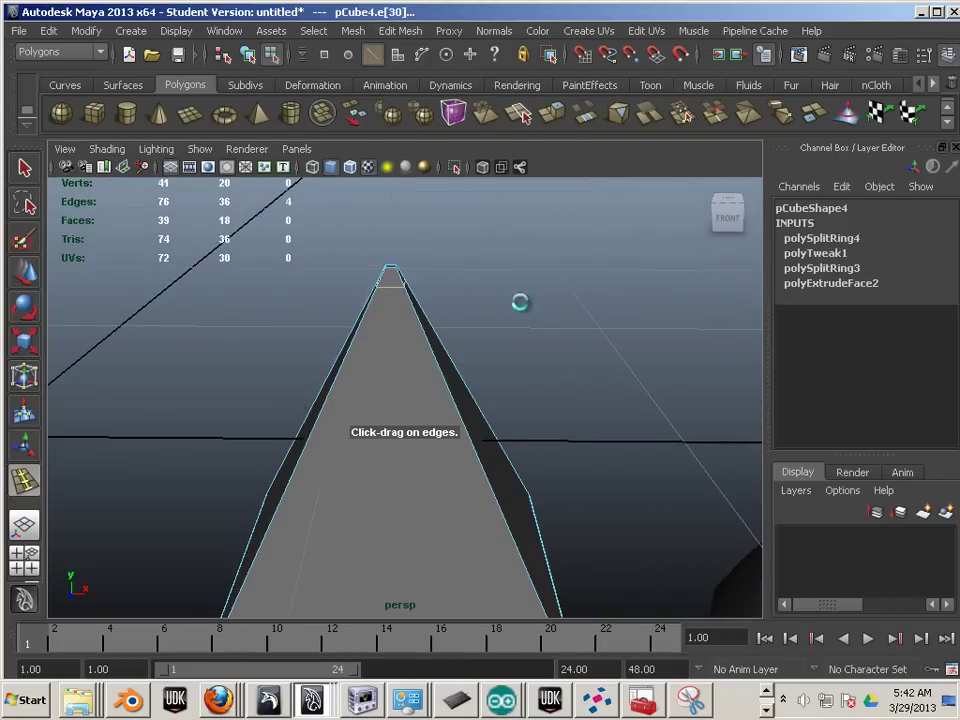
# - Return to object selection and smooth the whole pyramid once
pyautogui.keyDown('alt'); pyautogui.moveTo(519, 302); pyautogui.dragTo(140, 243, button='right'); pyautogui.keyUp('alt')
pyautogui.click(18, 169)
pyautogui.moveTo(445, 451); pyautogui.dragTo(519, 381, button='right')
pyautogui.click(411, 415)
pyautogui.click(352, 30)
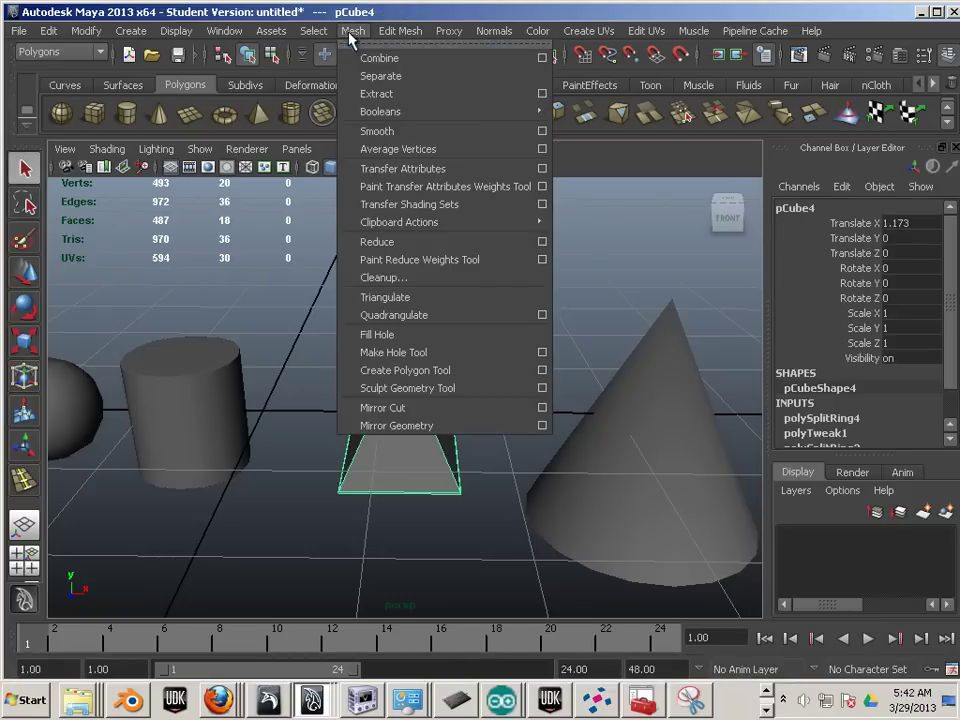
pyautogui.click(386, 110)
pyautogui.click(505, 393)
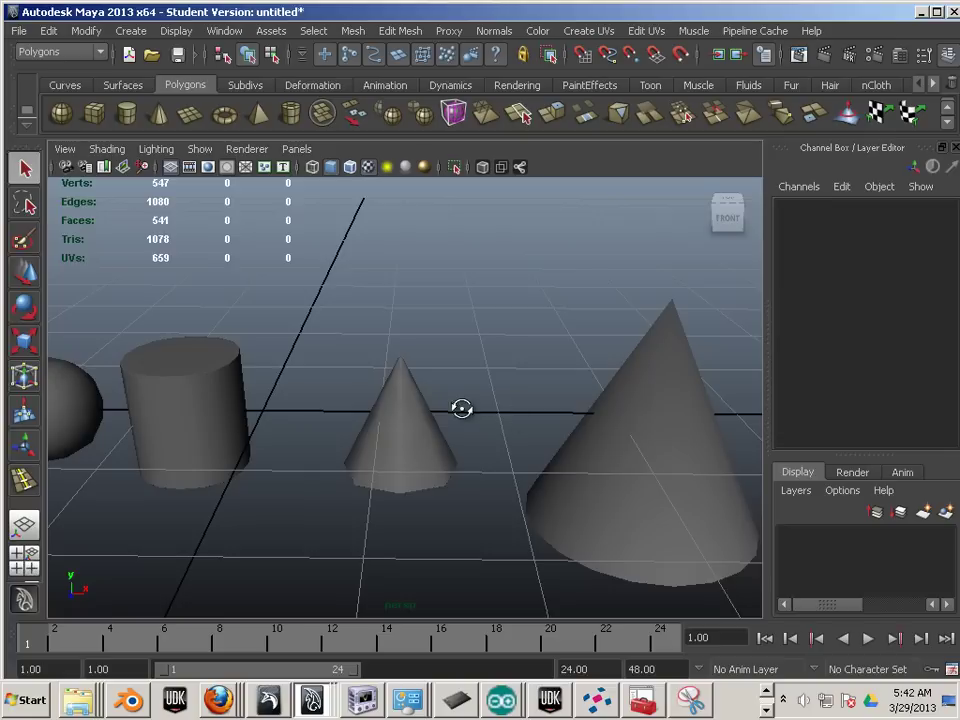
# - Repeat the smoothing on the cone shape built from the cube and deselect it
pyautogui.keyDown('alt'); pyautogui.moveTo(461, 408); pyautogui.dragTo(394, 422); pyautogui.keyUp('alt')
pyautogui.click(422, 432)
pyautogui.press('g')
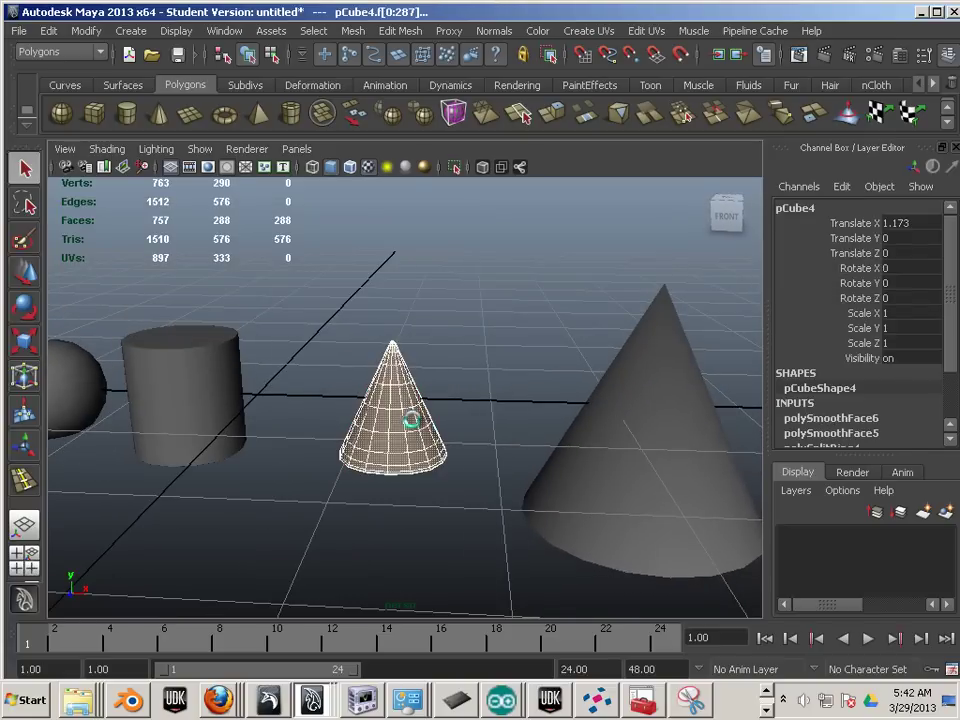
pyautogui.click(426, 530)
pyautogui.keyDown('alt'); pyautogui.moveTo(349, 487); pyautogui.dragTo(388, 459); pyautogui.keyUp('alt')
# - Compare the topology of the smoothed cone with that of the cone primitive
pyautogui.scroll(-3, 389, 450)
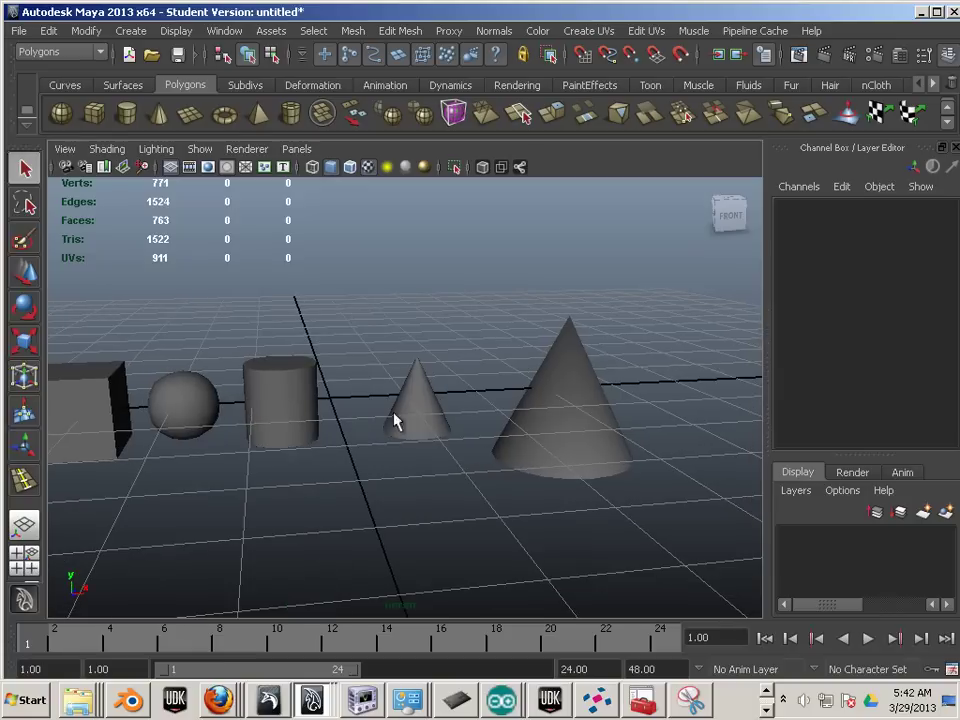
pyautogui.click(398, 416)
pyautogui.click(597, 449)
pyautogui.keyDown('alt'); pyautogui.moveTo(597, 449); pyautogui.dragTo(507, 333); pyautogui.keyUp('alt')
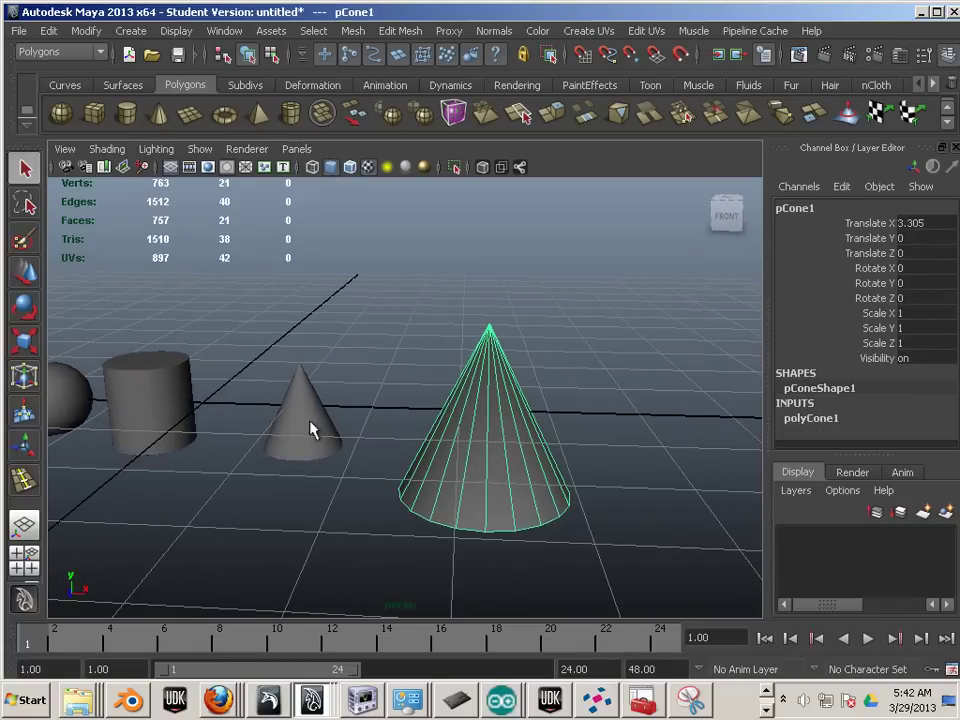
# - Move the cone built from a cube closer to the cylinder and delete the larger cone primitive
pyautogui.keyDown('alt'); pyautogui.moveTo(310, 422); pyautogui.dragTo(353, 411, button='middle'); pyautogui.keyUp('alt')
pyautogui.click(354, 412)
pyautogui.keyDown('alt'); pyautogui.moveTo(355, 488); pyautogui.dragTo(122, 333, button='right'); pyautogui.keyUp('alt')
pyautogui.click(36, 271)
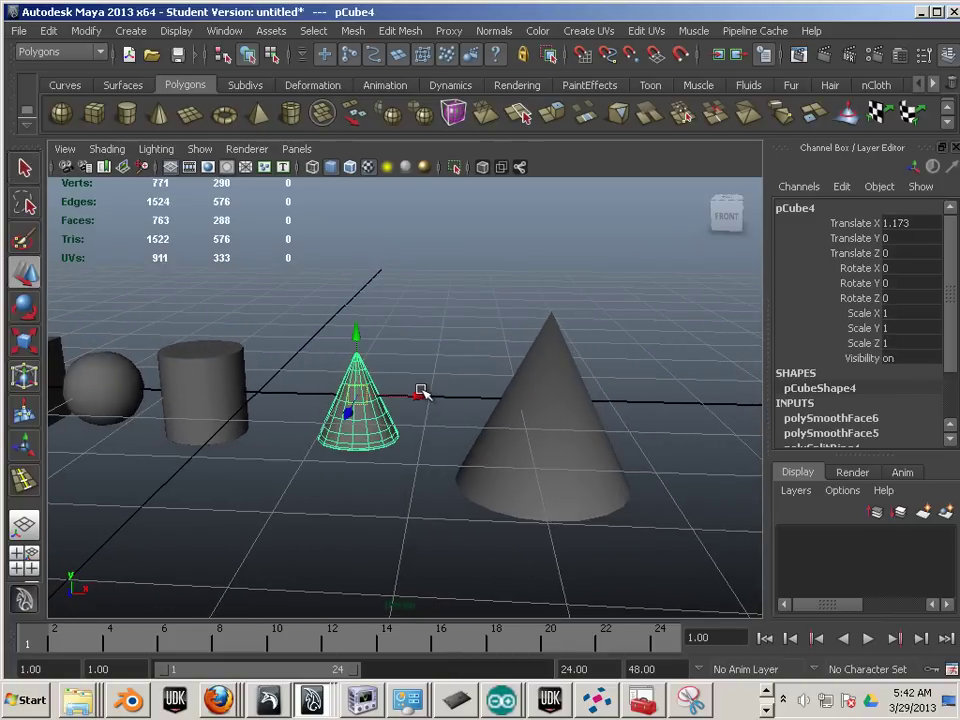
pyautogui.moveTo(424, 393); pyautogui.dragTo(369, 392)
pyautogui.click(540, 446)
pyautogui.press('Delete')
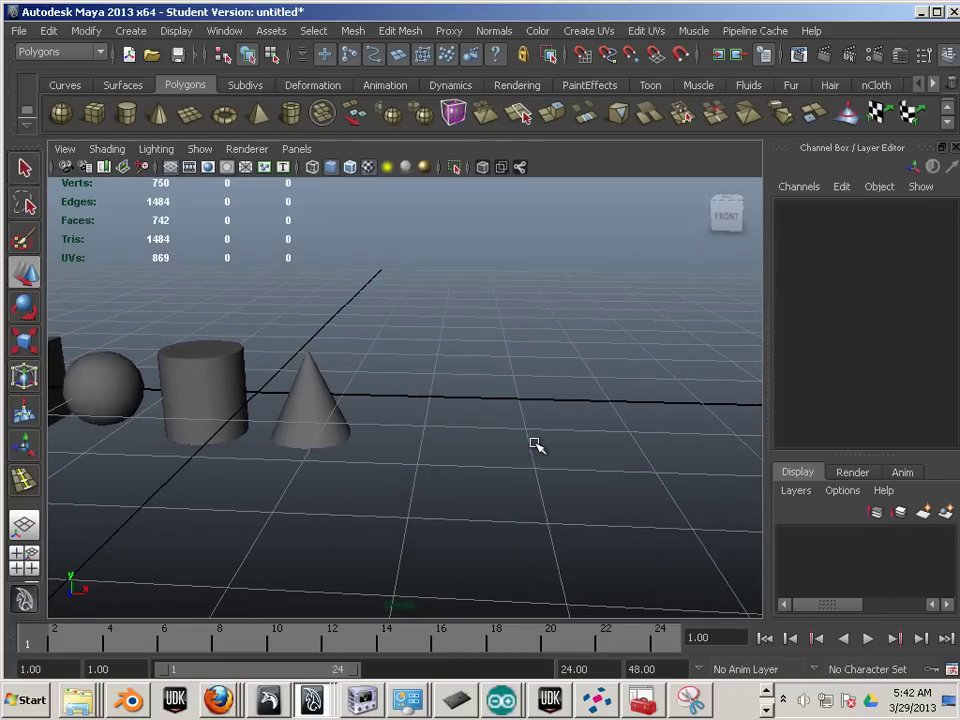
# - Create a polygon plane, move it to about 2.56 in X beside the cone, and delete it after viewing
pyautogui.click(199, 121)
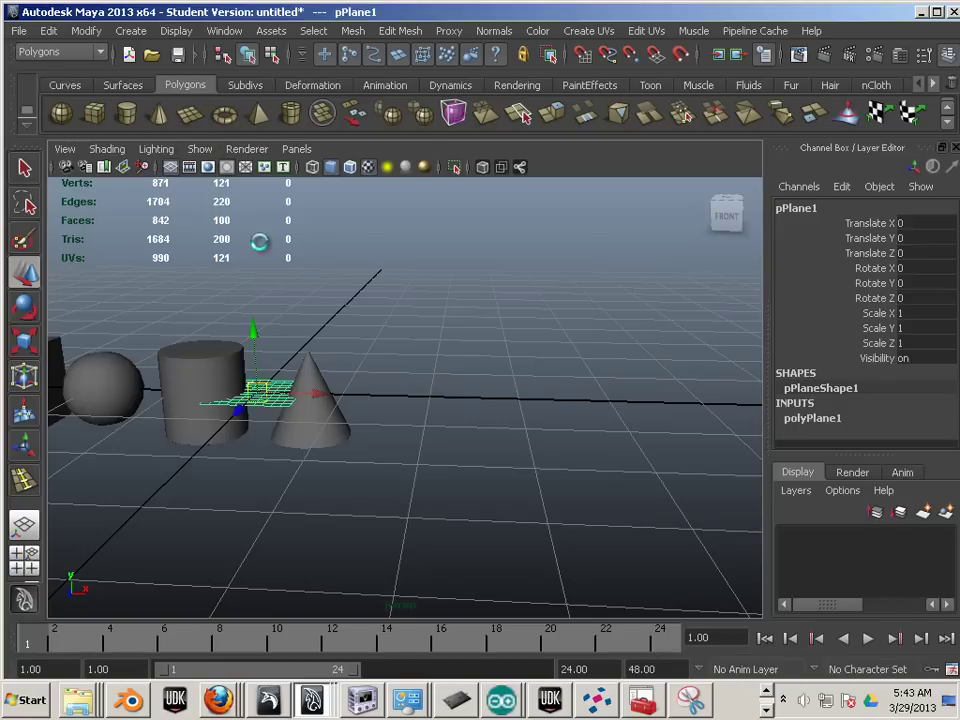
pyautogui.moveTo(312, 400); pyautogui.dragTo(556, 453)
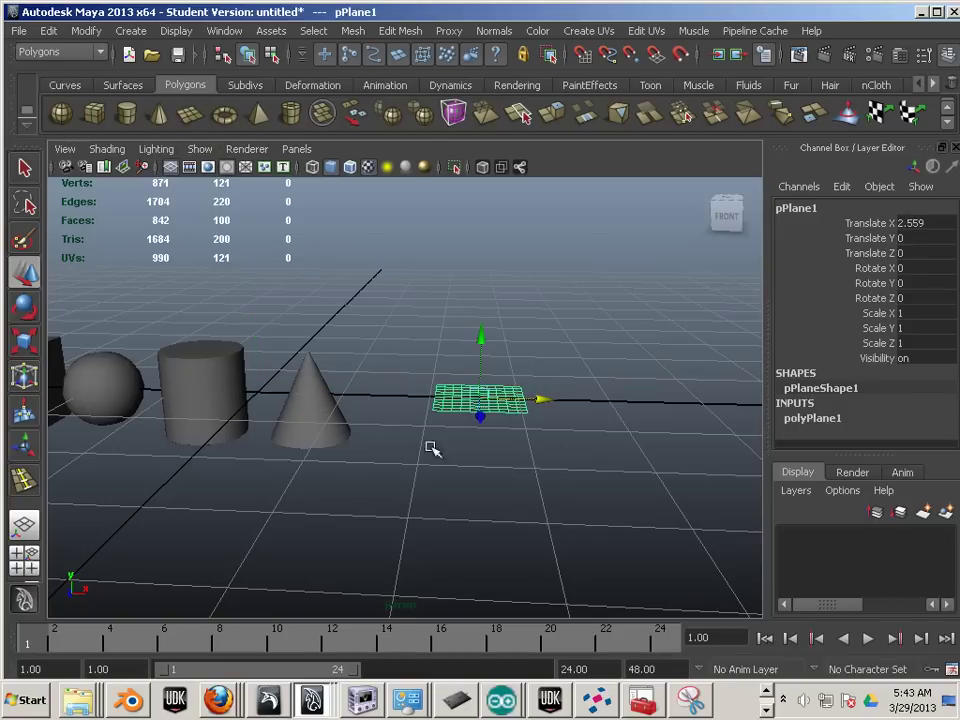
pyautogui.keyDown('alt'); pyautogui.moveTo(416, 459); pyautogui.dragTo(410, 501); pyautogui.keyUp('alt')
pyautogui.keyDown('alt'); pyautogui.moveTo(410, 501); pyautogui.dragTo(454, 502, button='right'); pyautogui.keyUp('alt')
pyautogui.keyDown('alt'); pyautogui.moveTo(454, 502); pyautogui.dragTo(408, 457, button='middle'); pyautogui.keyUp('alt')
pyautogui.keyDown('alt'); pyautogui.moveTo(410, 459); pyautogui.dragTo(474, 490, button='right'); pyautogui.keyUp('alt')
pyautogui.keyDown('alt'); pyautogui.moveTo(336, 450); pyautogui.dragTo(235, 218); pyautogui.keyUp('alt')
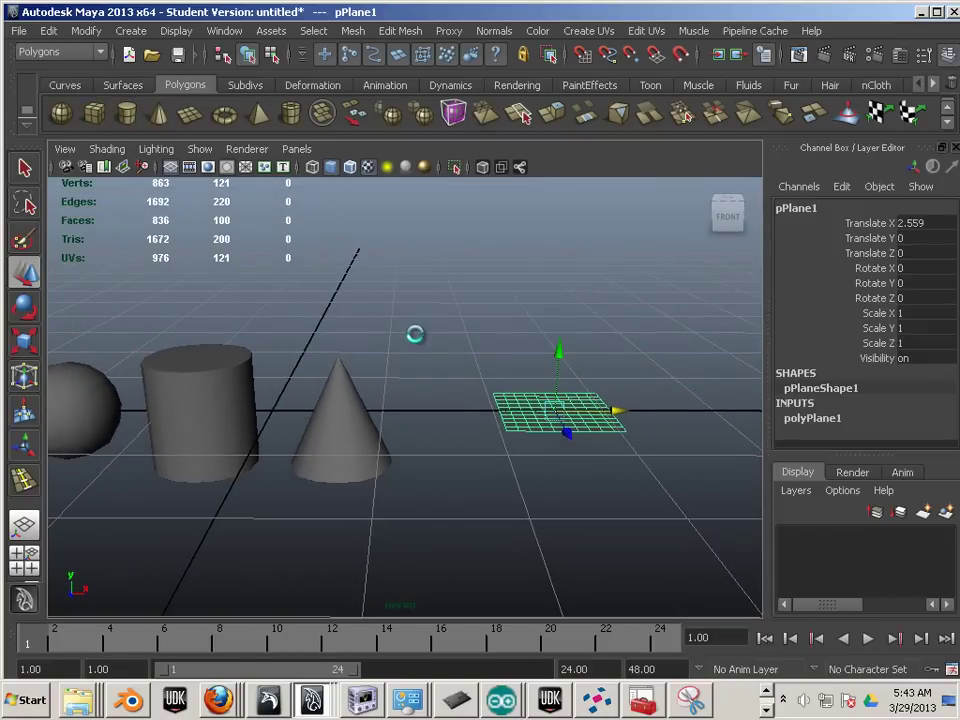
pyautogui.press('Delete')
# - Create a polygon torus, move it to about 3.03 in X as a reference, and delete it
pyautogui.click(238, 115)
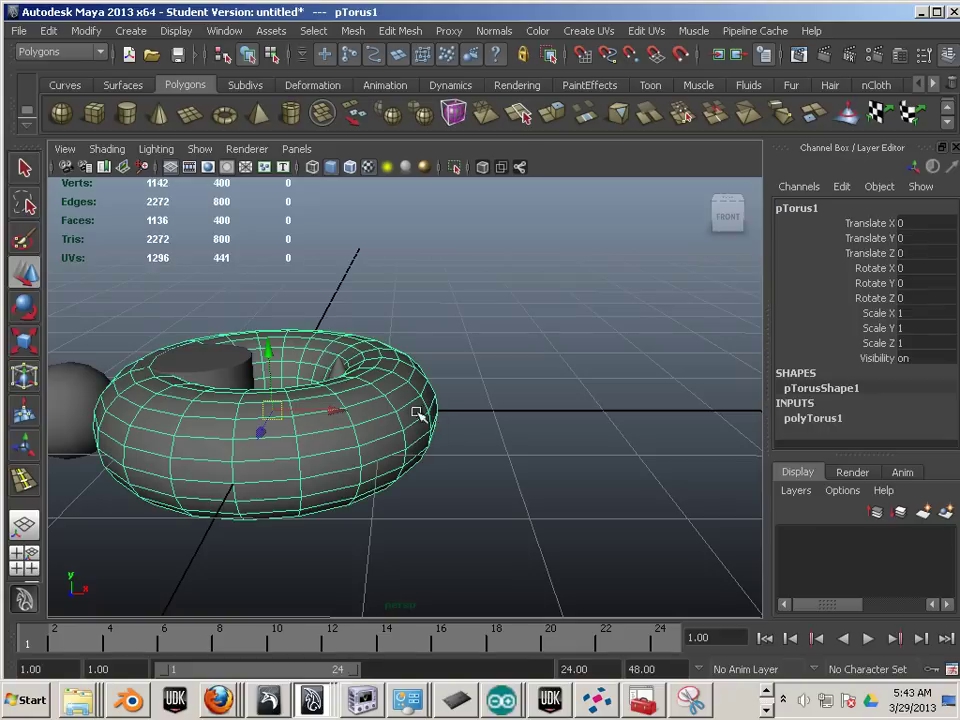
pyautogui.moveTo(338, 408); pyautogui.dragTo(668, 436)
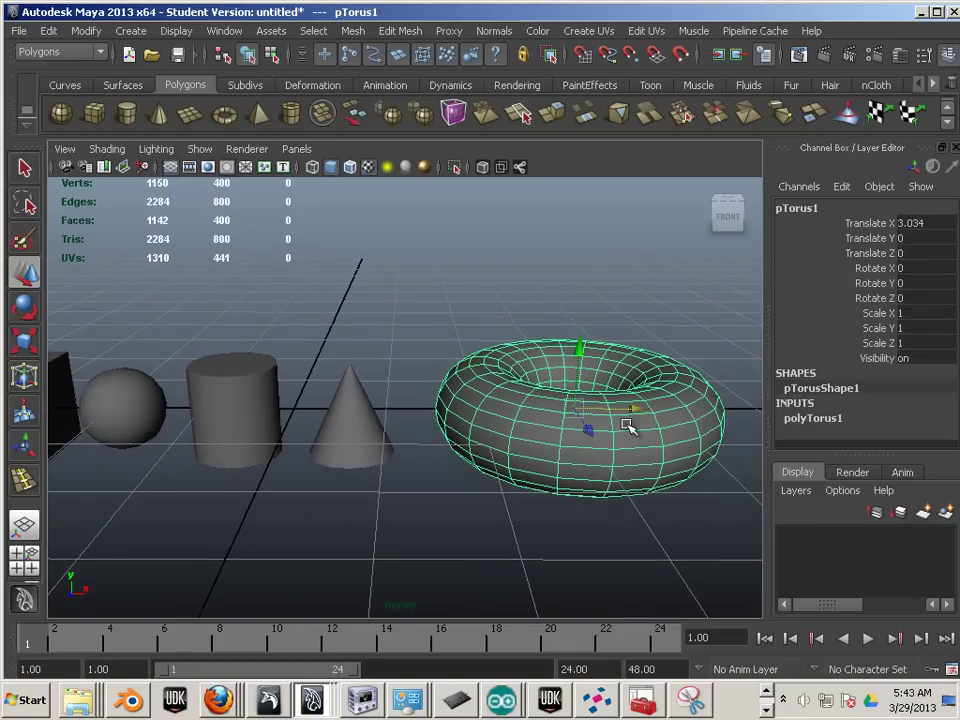
pyautogui.press('Delete')
# - Duplicate the plain cube and move the original along X to about 3.82, past the cone
pyautogui.keyDown('alt'); pyautogui.moveTo(531, 403); pyautogui.dragTo(189, 399, button='right'); pyautogui.keyUp('alt')
pyautogui.click(146, 402)
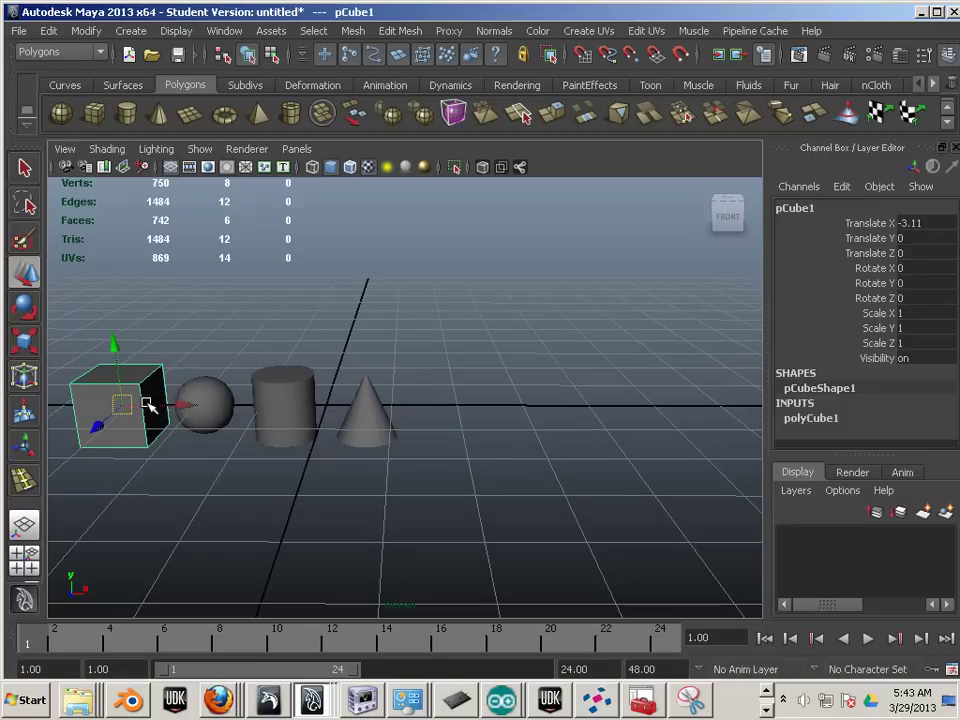
pyautogui.hotkey('ctrl', 'd')
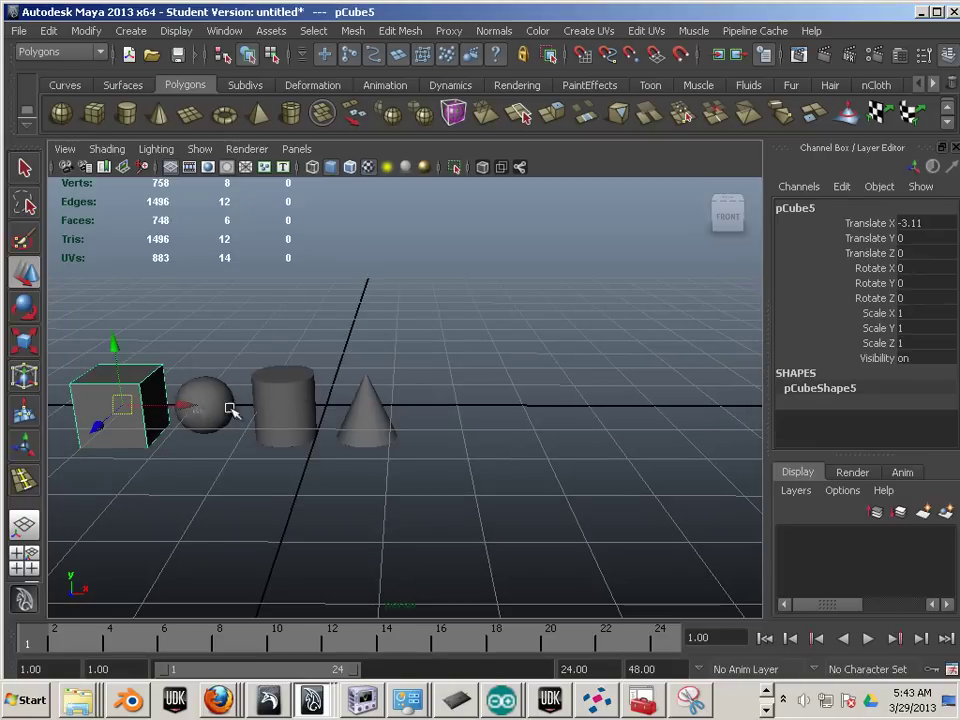
pyautogui.moveTo(490, 443); pyautogui.dragTo(490, 443)
pyautogui.click(110, 400)
pyautogui.moveTo(161, 405); pyautogui.dragTo(408, 458)
pyautogui.keyDown('alt'); pyautogui.moveTo(408, 458); pyautogui.dragTo(446, 450, button='right'); pyautogui.keyUp('alt')
pyautogui.keyDown('alt'); pyautogui.moveTo(446, 450); pyautogui.dragTo(332, 401, button='middle'); pyautogui.keyUp('alt')
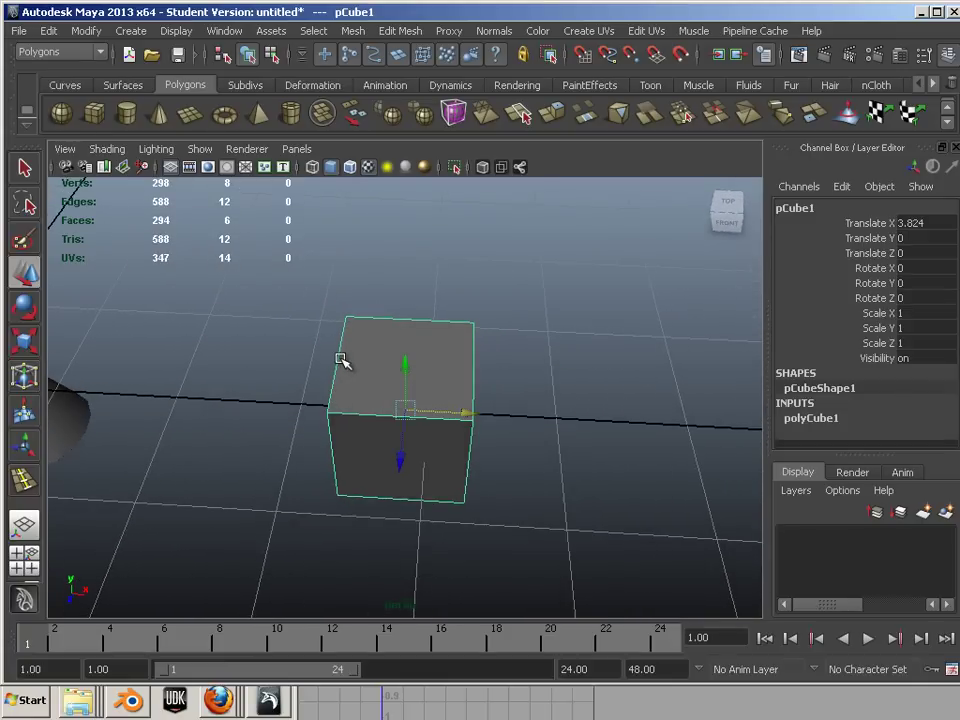
# - Extrude the cube's top face and scale it inward to leave an even square border
pyautogui.moveTo(345, 402); pyautogui.dragTo(348, 462, button='right')
pyautogui.click(394, 366)
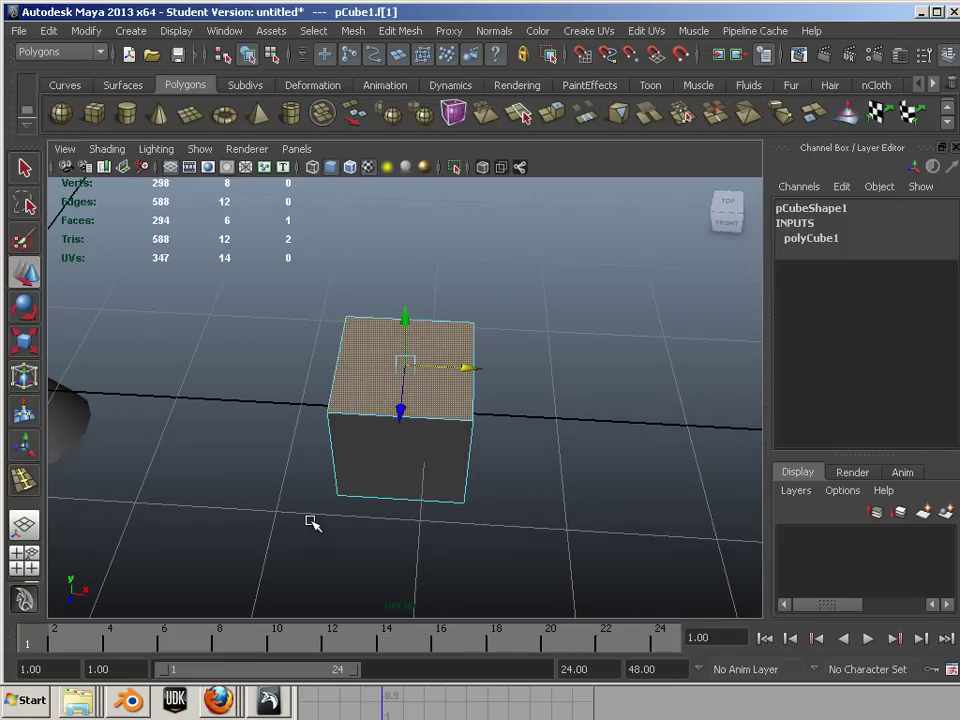
pyautogui.keyDown('alt'); pyautogui.moveTo(313, 523); pyautogui.dragTo(313, 505); pyautogui.keyUp('alt')
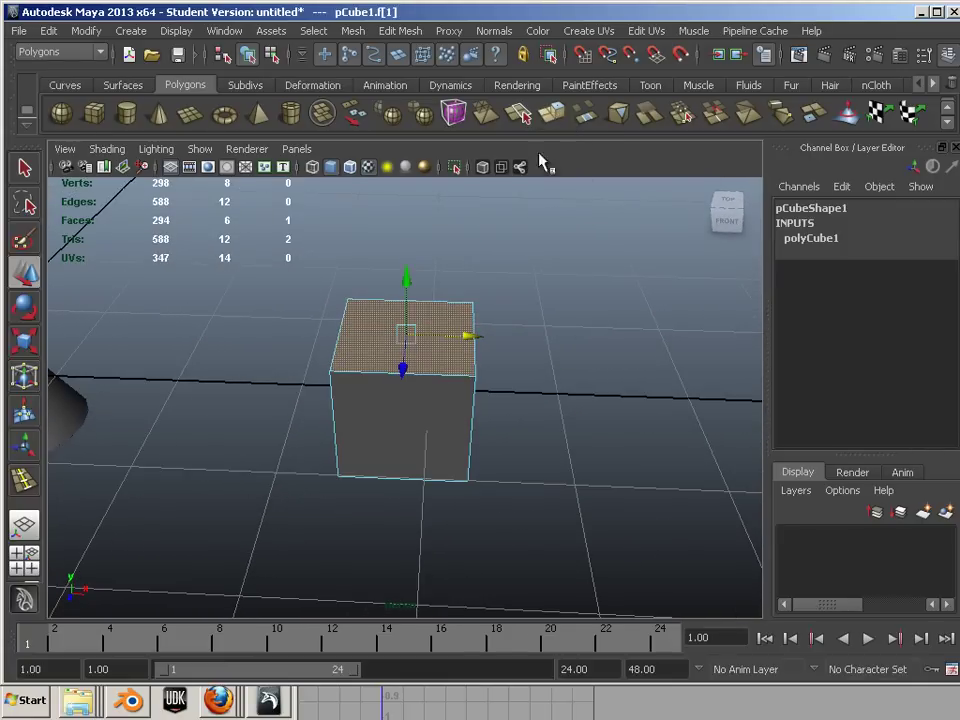
pyautogui.hotkey('ctrl', 'e')
pyautogui.click(25, 342)
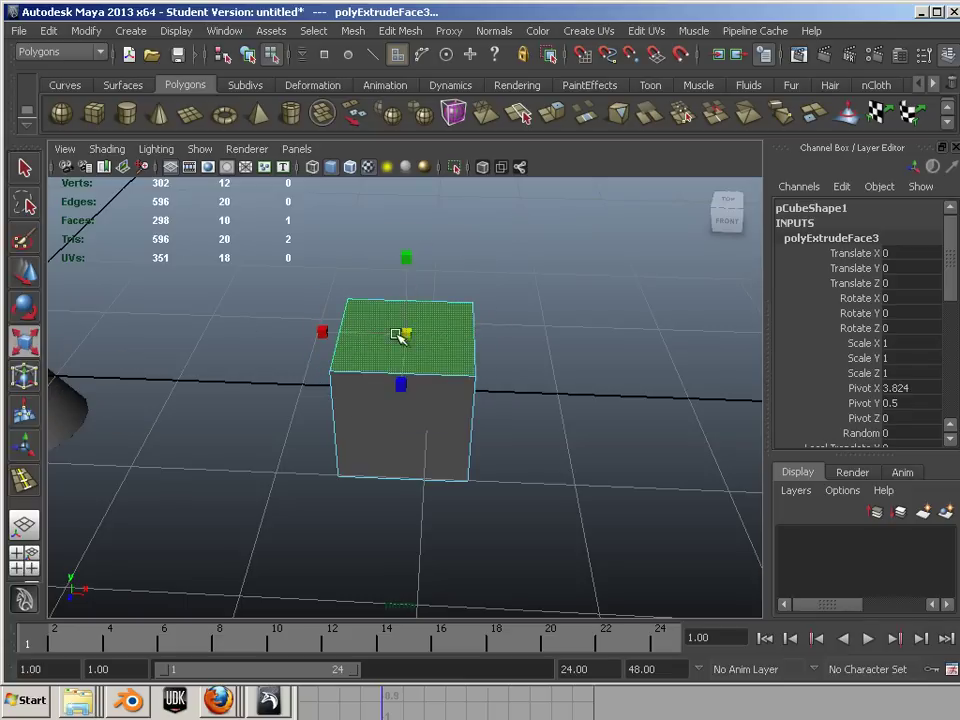
pyautogui.moveTo(405, 332); pyautogui.dragTo(373, 335)
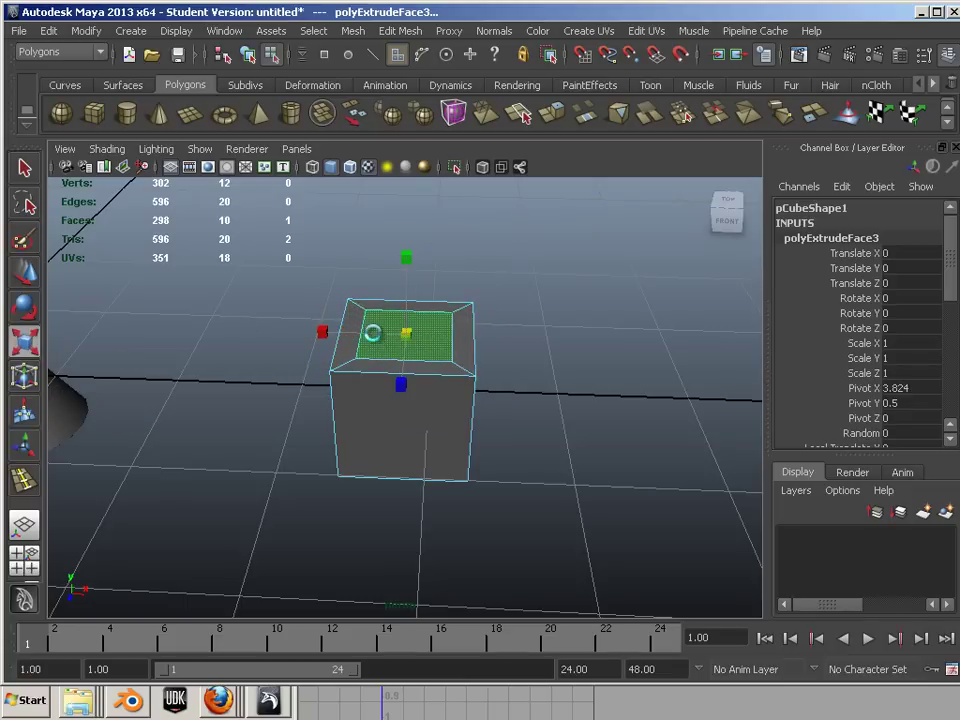
# - Delete the inset face and the cube's side and bottom faces, keeping only the square ring of four faces
pyautogui.press('Delete')
pyautogui.keyDown('alt'); pyautogui.moveTo(375, 332); pyautogui.dragTo(473, 399); pyautogui.keyUp('alt')
pyautogui.press('Delete')
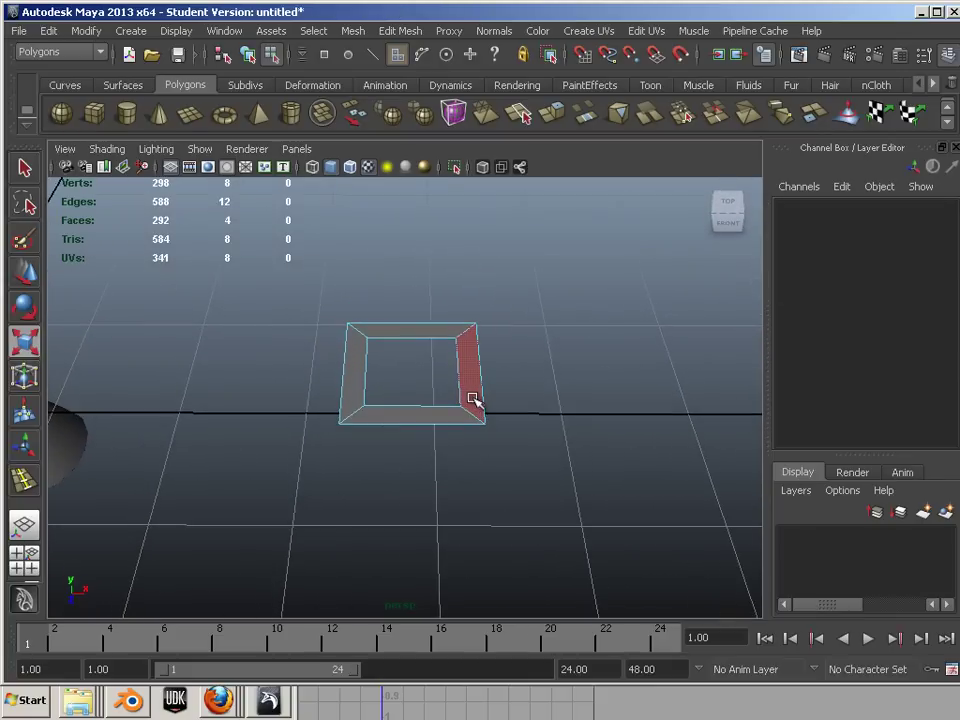
# - Extrude all four faces of the flat square ring vertically to give it thickness
pyautogui.press('F8')
pyautogui.moveTo(315, 304); pyautogui.dragTo(529, 465)
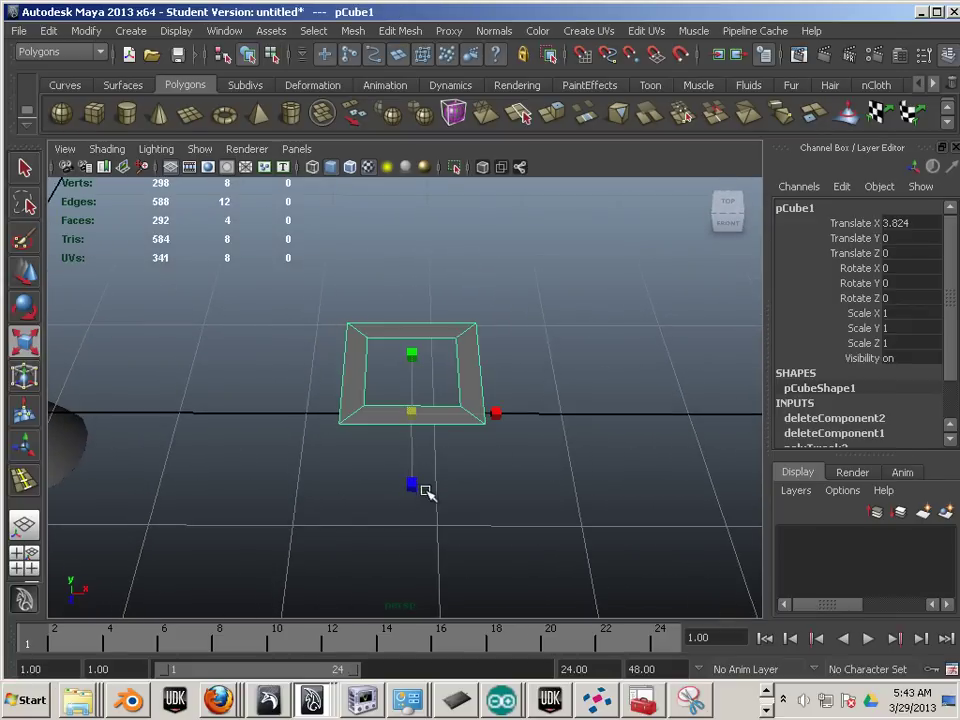
pyautogui.click(392, 438)
pyautogui.moveTo(308, 317); pyautogui.dragTo(539, 468)
pyautogui.keyDown('alt'); pyautogui.moveTo(464, 488); pyautogui.dragTo(443, 482); pyautogui.keyUp('alt')
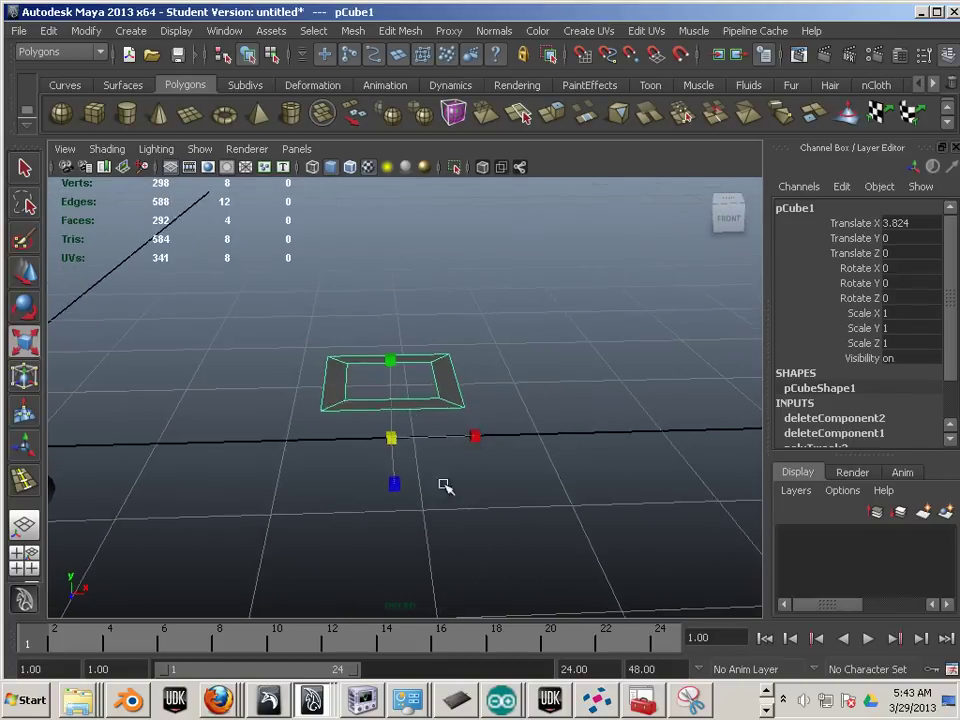
pyautogui.click(560, 115)
pyautogui.keyDown('alt'); pyautogui.moveTo(561, 454); pyautogui.dragTo(402, 120); pyautogui.keyUp('alt')
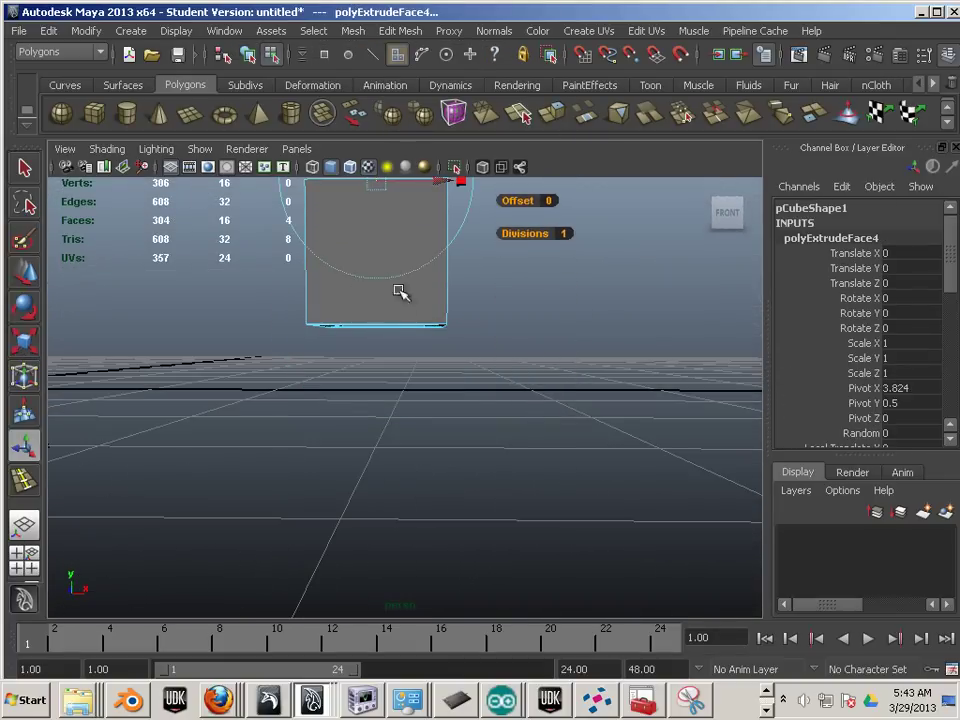
pyautogui.keyDown('alt'); pyautogui.moveTo(399, 291); pyautogui.dragTo(378, 276); pyautogui.keyUp('alt')
pyautogui.moveTo(380, 217); pyautogui.dragTo(380, 283)
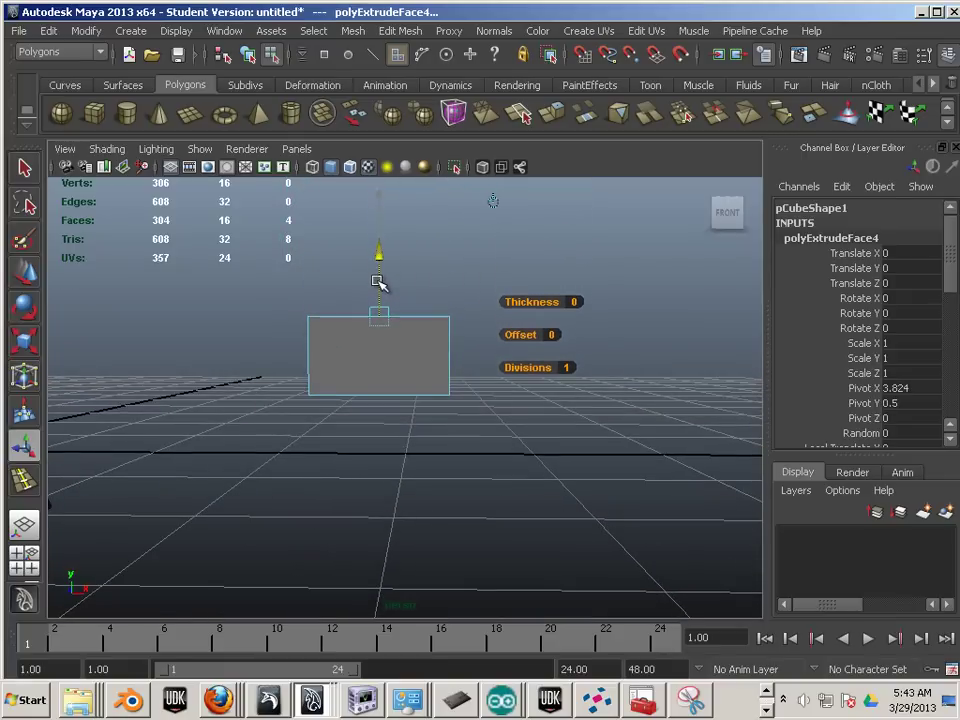
pyautogui.click(212, 362)
pyautogui.keyDown('alt'); pyautogui.moveTo(212, 380); pyautogui.dragTo(252, 425); pyautogui.keyUp('alt')
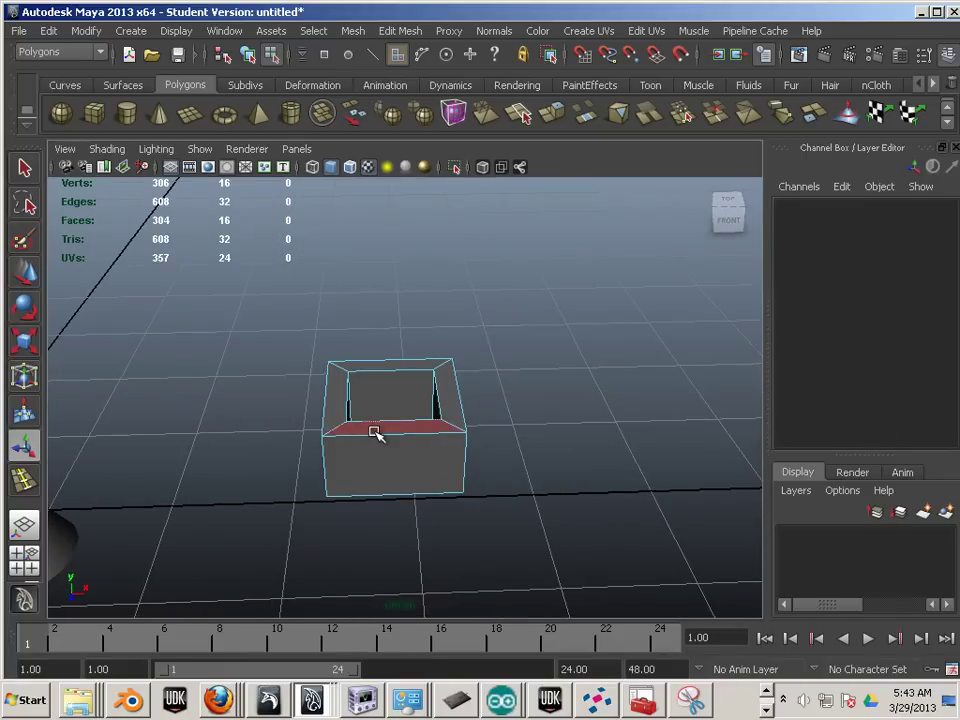
# - Return to object selection and smooth the thick square ring once
pyautogui.press('F8')
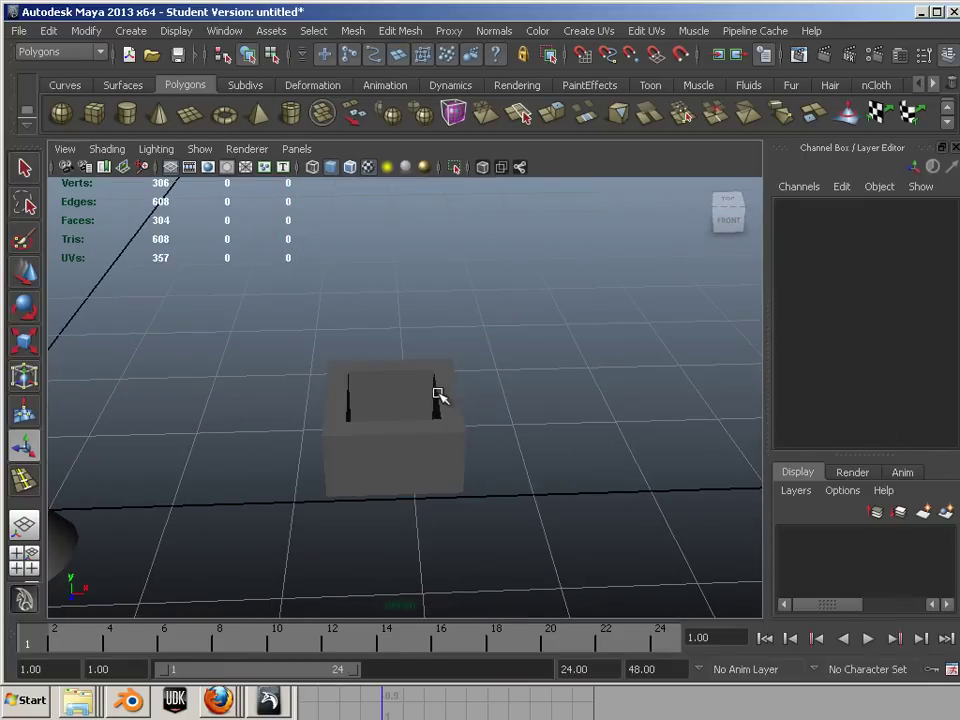
pyautogui.click(440, 398)
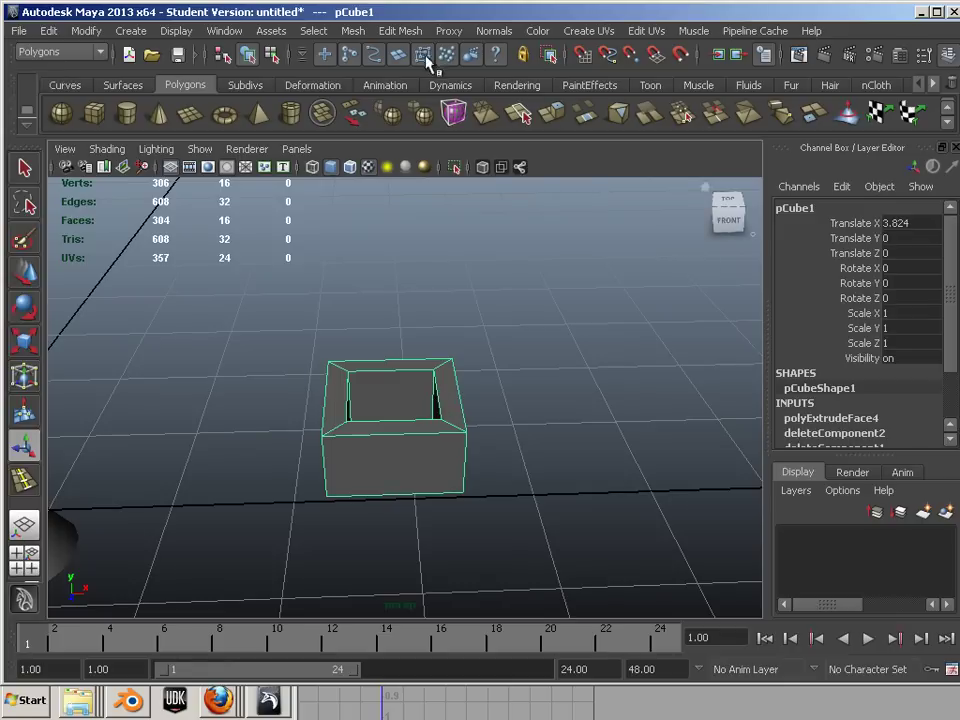
pyautogui.click(360, 33)
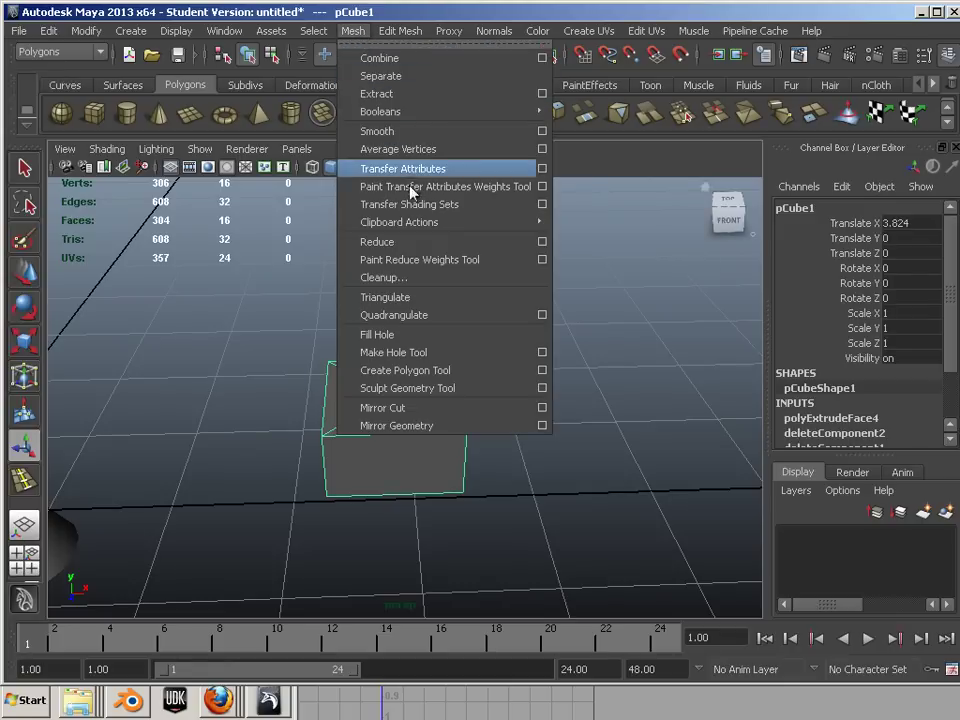
pyautogui.click(415, 131)
# - Flatten the smoothed ring to a Y scale of about 0.748 and deselect it
pyautogui.keyDown('alt'); pyautogui.moveTo(431, 444); pyautogui.dragTo(389, 379); pyautogui.keyUp('alt')
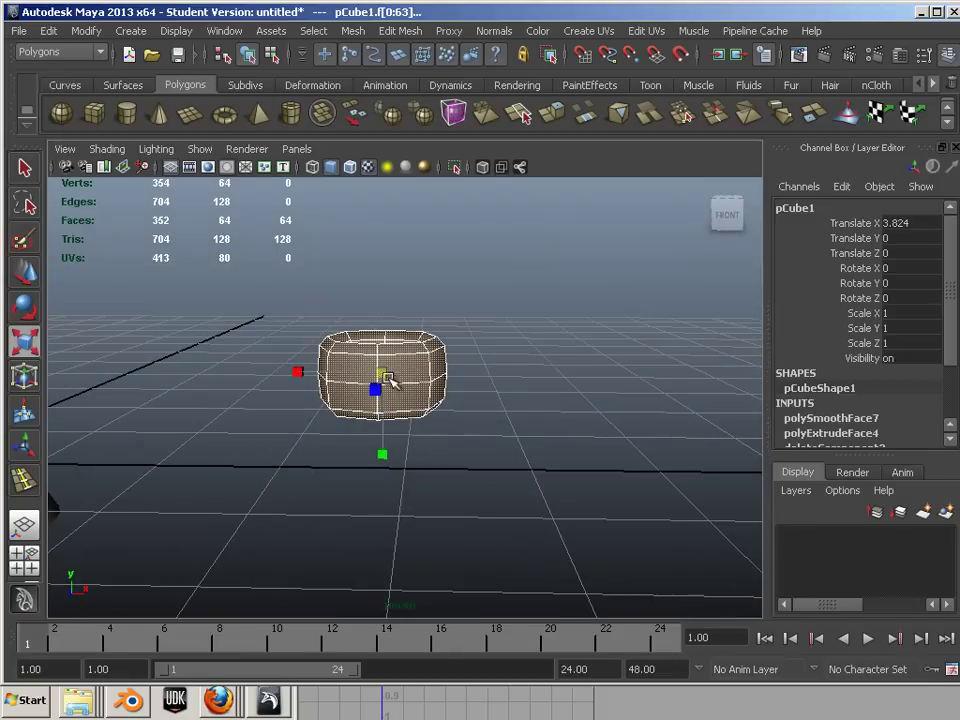
pyautogui.moveTo(384, 458); pyautogui.dragTo(388, 435)
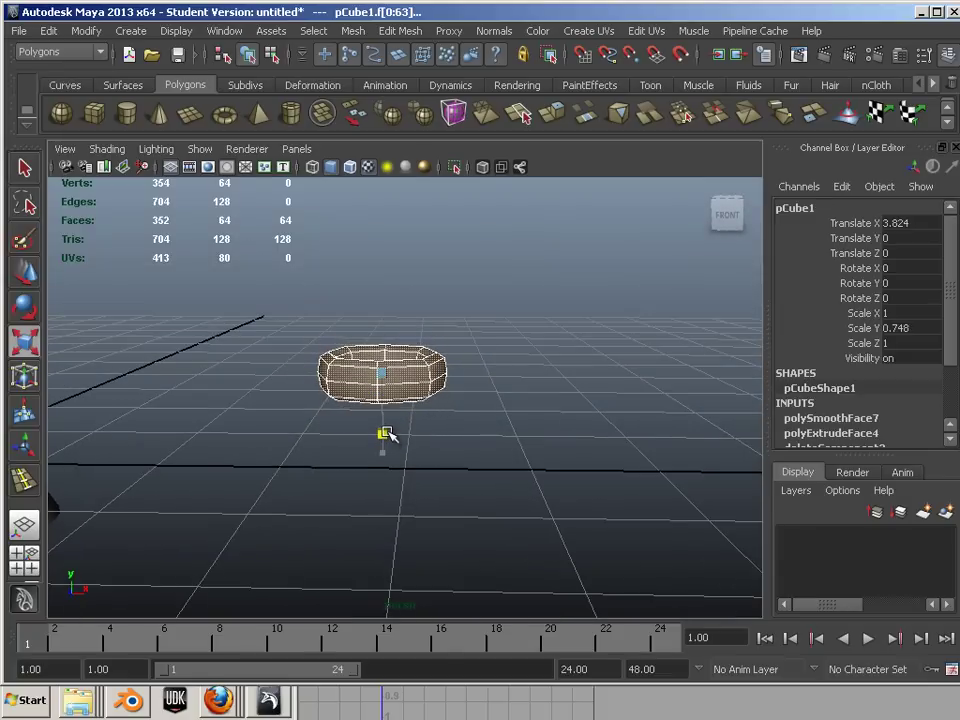
pyautogui.click(472, 430)
pyautogui.keyDown('alt'); pyautogui.moveTo(466, 410); pyautogui.dragTo(506, 468); pyautogui.keyUp('alt')
pyautogui.keyDown('alt'); pyautogui.moveTo(506, 468); pyautogui.dragTo(485, 385, button='middle'); pyautogui.keyUp('alt')
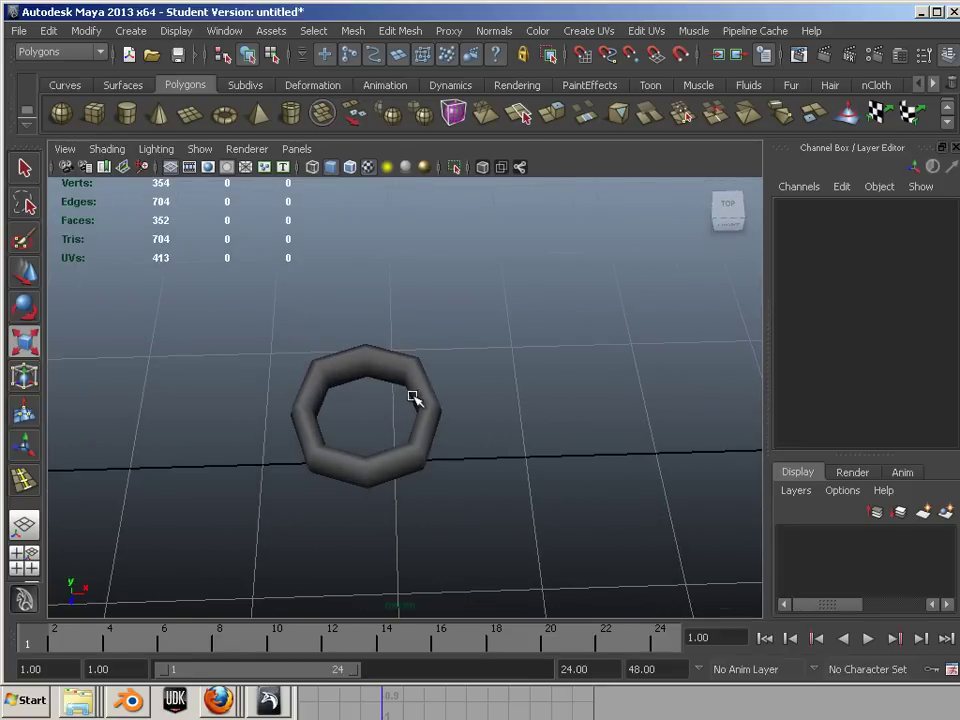
# - Smooth the flattened ring once more and deselect it
pyautogui.click(413, 400)
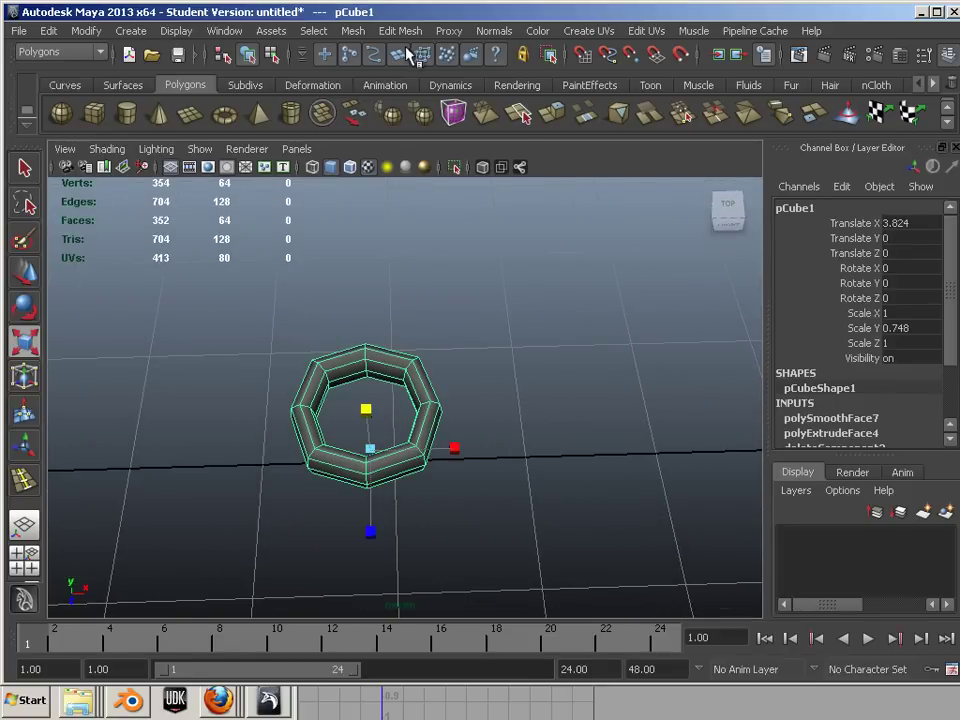
pyautogui.click(355, 31)
pyautogui.click(340, 131)
pyautogui.click(489, 426)
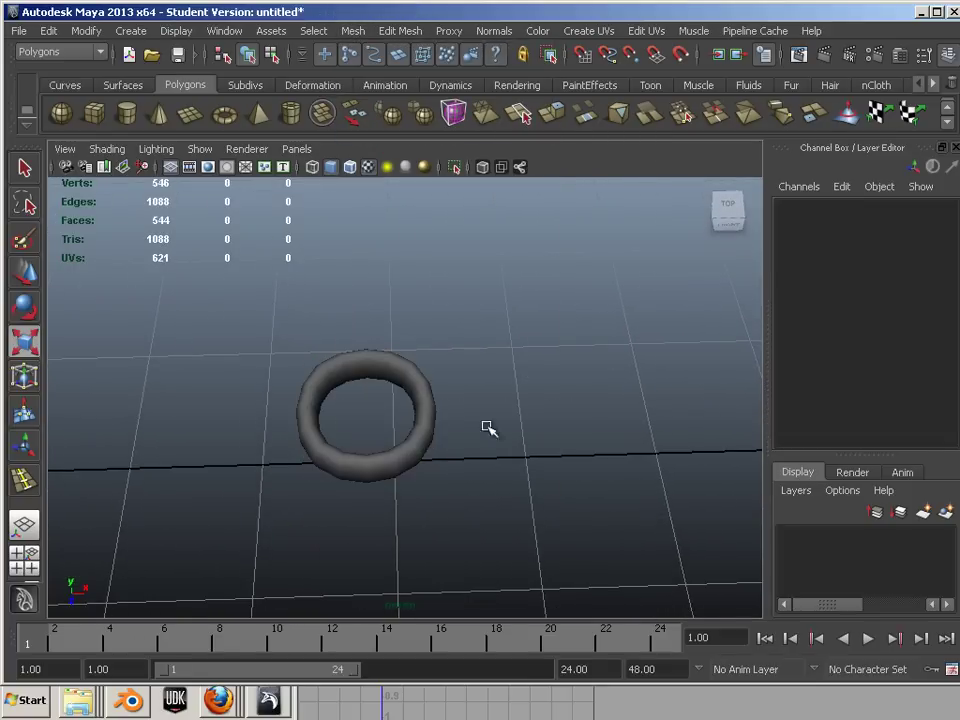
# - Flatten the rounded ring further to a Y scale of about 0.424, undoing a first scaling attempt
pyautogui.keyDown('alt'); pyautogui.moveTo(489, 426); pyautogui.dragTo(414, 349); pyautogui.keyUp('alt')
pyautogui.click(414, 346)
pyautogui.moveTo(369, 436); pyautogui.dragTo(373, 413)
pyautogui.hotkey('ctrl', 'z')
pyautogui.moveTo(368, 325); pyautogui.dragTo(371, 358)
pyautogui.click(474, 387)
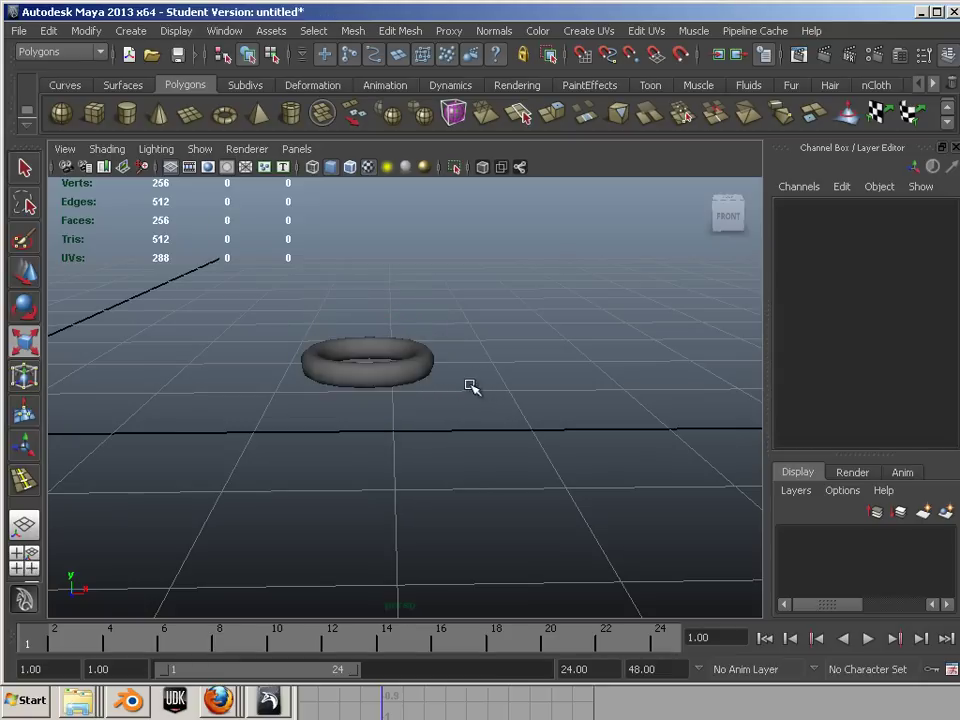
# - Move the torus-shaped ring next to the cone, to about 1.975 in X and -0.75 in Y
pyautogui.keyDown('alt'); pyautogui.moveTo(469, 386); pyautogui.dragTo(488, 430); pyautogui.keyUp('alt')
pyautogui.keyDown('alt'); pyautogui.moveTo(488, 430); pyautogui.dragTo(373, 408, button='right'); pyautogui.keyUp('alt')
pyautogui.click(440, 417)
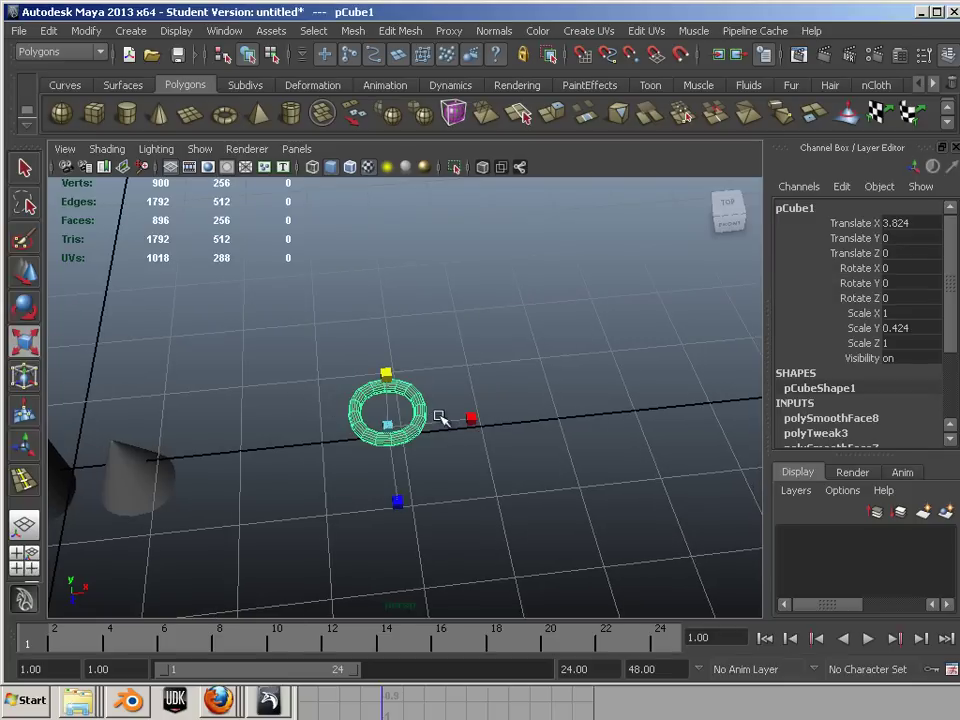
pyautogui.click(23, 281)
pyautogui.moveTo(467, 441); pyautogui.dragTo(263, 404)
pyautogui.keyDown('alt'); pyautogui.moveTo(263, 368); pyautogui.dragTo(330, 362, button='middle'); pyautogui.keyUp('alt')
pyautogui.moveTo(295, 357); pyautogui.dragTo(285, 417)
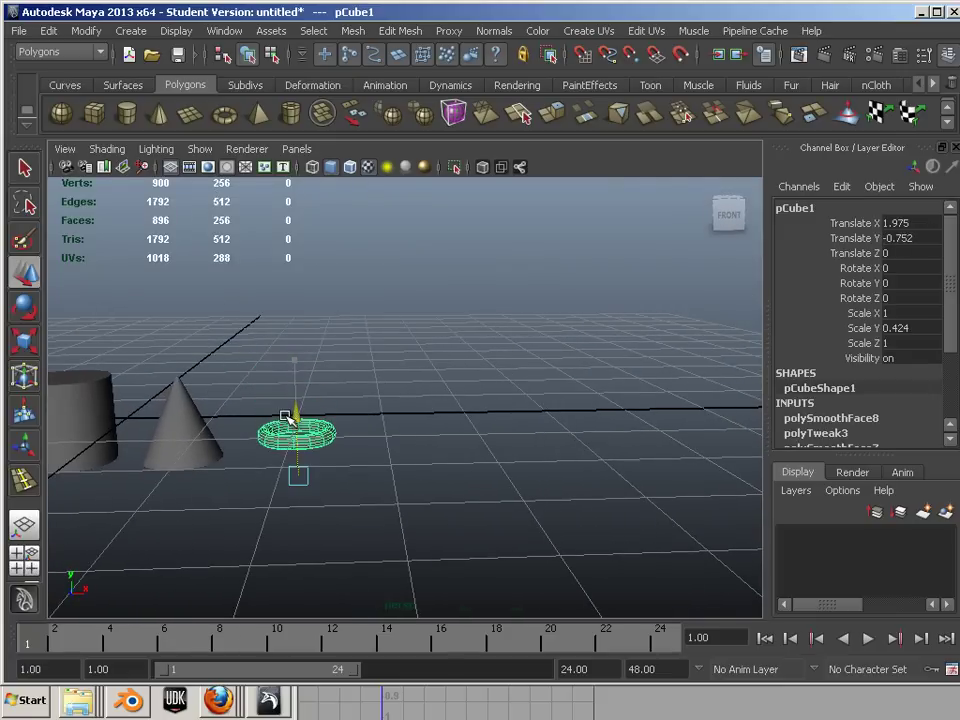
# - Duplicate the remaining plain cube and move the copy along X to about 4.27, past the ring
pyautogui.keyDown('alt'); pyautogui.moveTo(482, 480); pyautogui.dragTo(429, 477, button='right'); pyautogui.keyUp('alt')
pyautogui.keyDown('alt'); pyautogui.moveTo(430, 478); pyautogui.dragTo(374, 457); pyautogui.keyUp('alt')
pyautogui.click(188, 434)
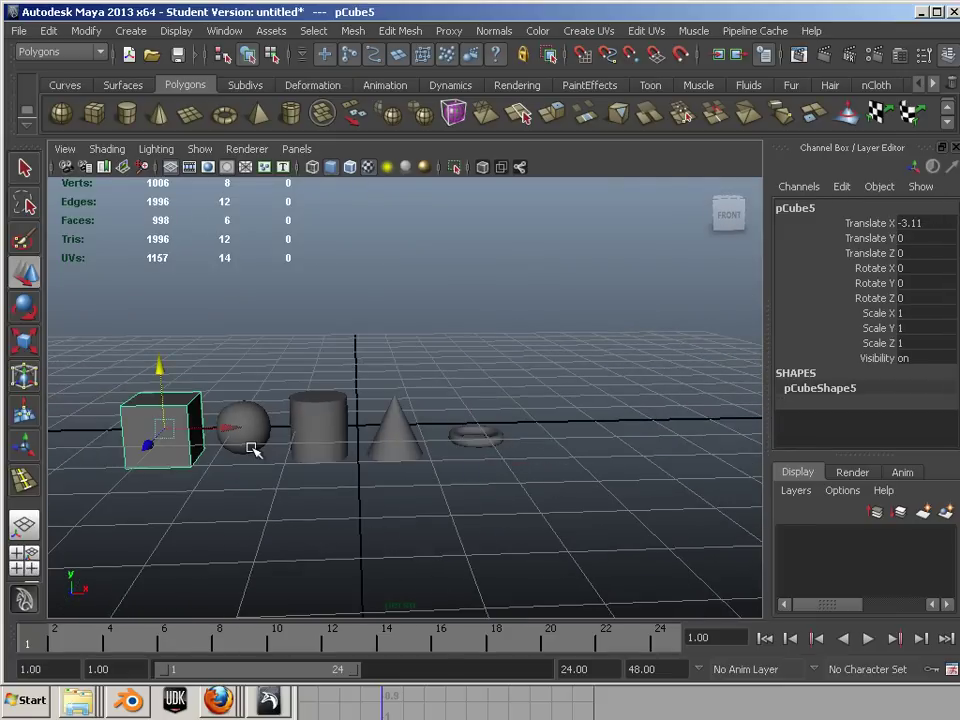
pyautogui.hotkey('ctrl', 'd')
pyautogui.moveTo(240, 443); pyautogui.dragTo(362, 262)
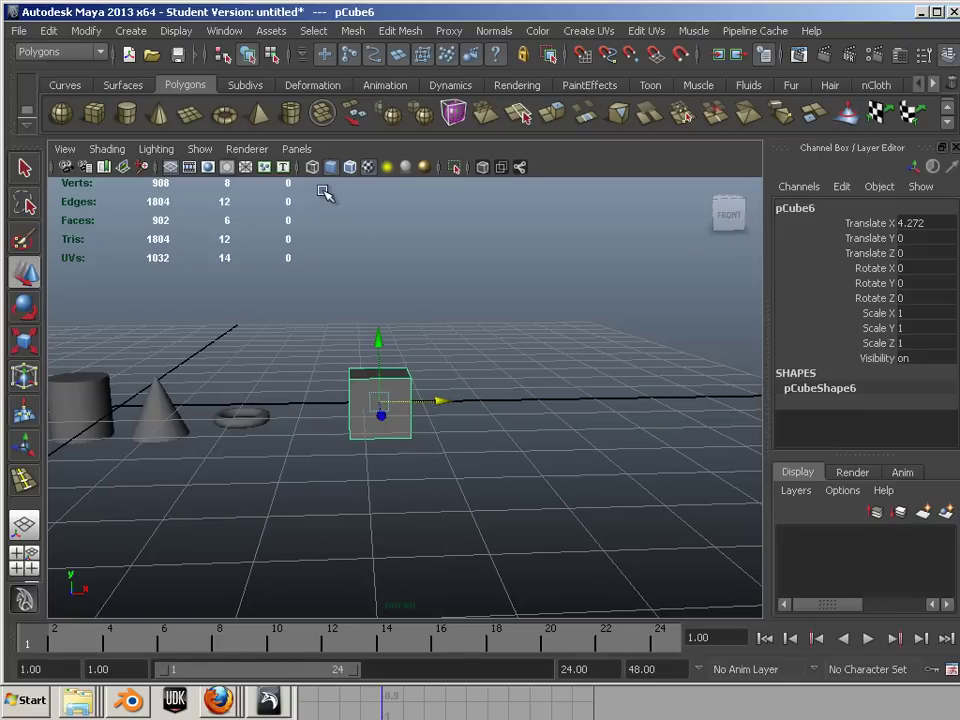
# - Create a polygon pyramid and move it along X to the far side of the new cube as a reference
pyautogui.click(258, 113)
pyautogui.moveTo(250, 412); pyautogui.dragTo(402, 432)
pyautogui.keyDown('alt'); pyautogui.moveTo(402, 432); pyautogui.dragTo(432, 436, button='right'); pyautogui.keyUp('alt')
pyautogui.keyDown('alt'); pyautogui.moveTo(432, 436); pyautogui.dragTo(405, 420); pyautogui.keyUp('alt')
pyautogui.keyDown('alt'); pyautogui.moveTo(405, 420); pyautogui.dragTo(462, 438, button='right'); pyautogui.keyUp('alt')
pyautogui.keyDown('alt'); pyautogui.moveTo(462, 438); pyautogui.dragTo(325, 412); pyautogui.keyUp('alt')
pyautogui.keyDown('alt'); pyautogui.moveTo(325, 412); pyautogui.dragTo(353, 419, button='right'); pyautogui.keyUp('alt')
pyautogui.scroll(2, 353, 419)
# - Scale the four top vertices of the new cube inward almost to a point to form a pyramid
pyautogui.click(316, 389)
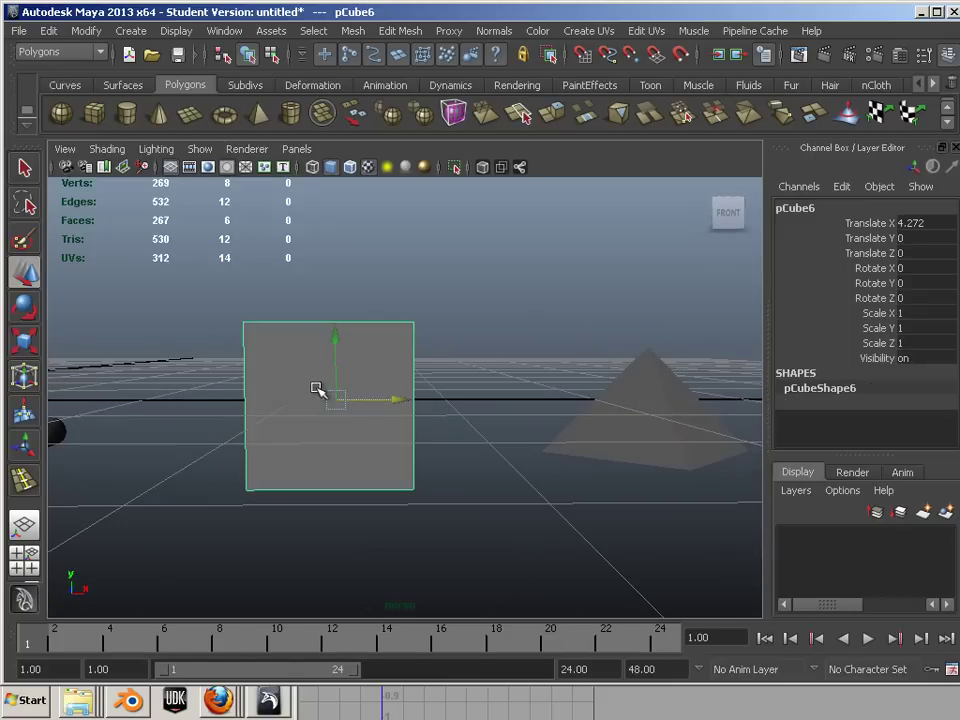
pyautogui.moveTo(221, 354); pyautogui.dragTo(194, 344, button='right')
pyautogui.moveTo(160, 315)
pyautogui.keyDown('alt'); pyautogui.mouseDown()
pyautogui.moveTo(156, 322)
pyautogui.moveTo(153, 307)
pyautogui.mouseUp(); pyautogui.keyUp('alt')
pyautogui.moveTo(552, 392); pyautogui.dragTo(550, 392)
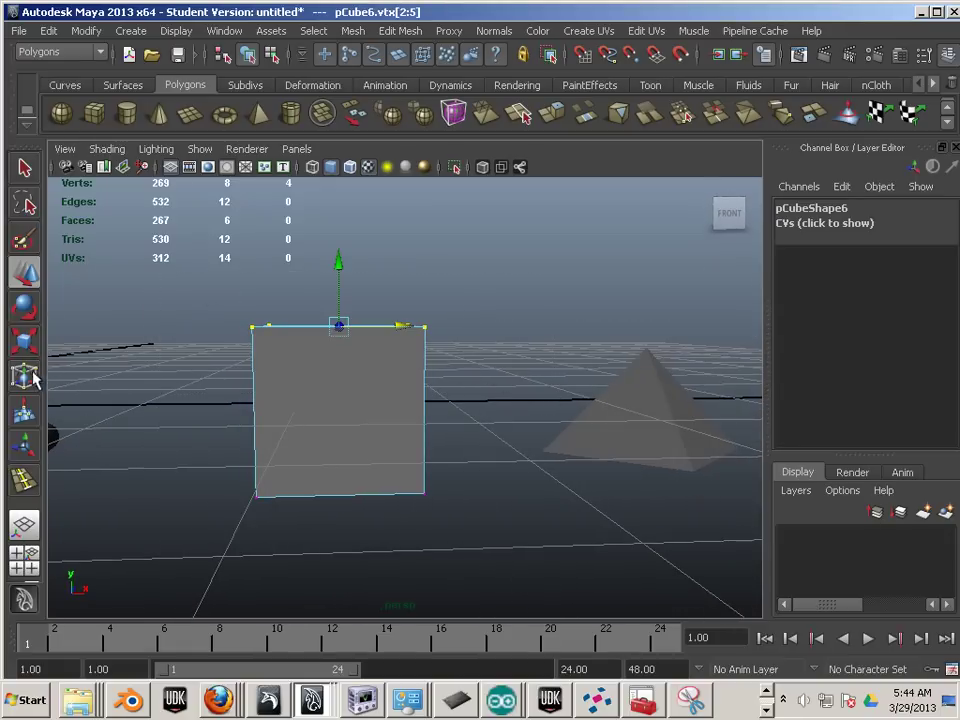
pyautogui.press('r')
pyautogui.keyDown('alt'); pyautogui.moveTo(214, 360); pyautogui.dragTo(256, 354); pyautogui.keyUp('alt')
pyautogui.keyDown('alt'); pyautogui.moveTo(381, 375); pyautogui.dragTo(425, 383, button='middle'); pyautogui.keyUp('alt')
pyautogui.keyDown('alt'); pyautogui.moveTo(425, 383); pyautogui.dragTo(465, 392, button='right'); pyautogui.keyUp('alt')
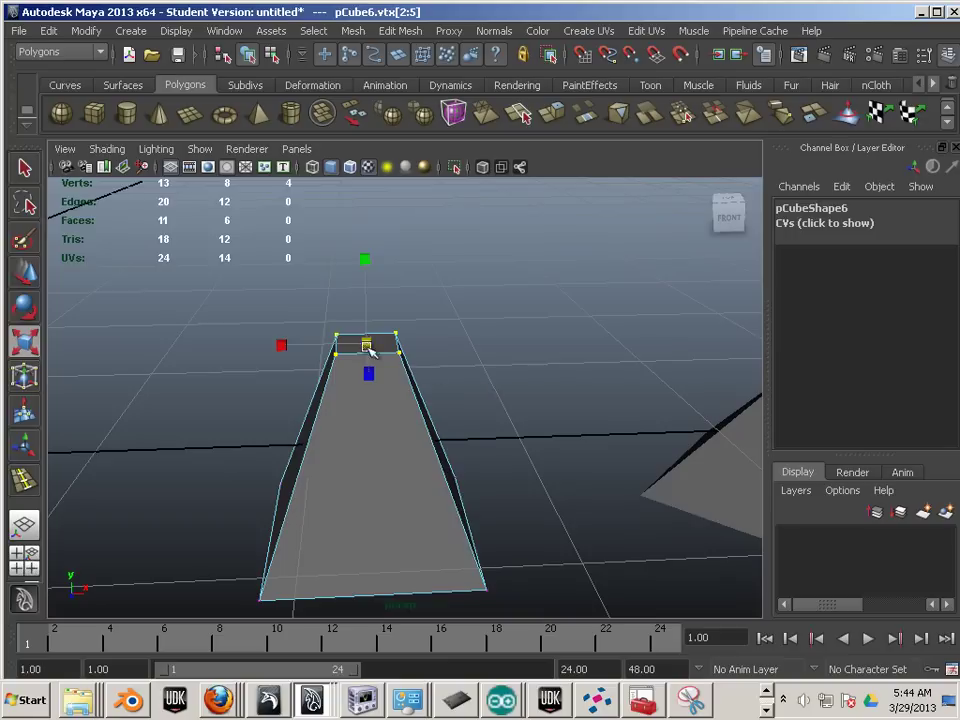
pyautogui.moveTo(368, 348); pyautogui.dragTo(331, 342)
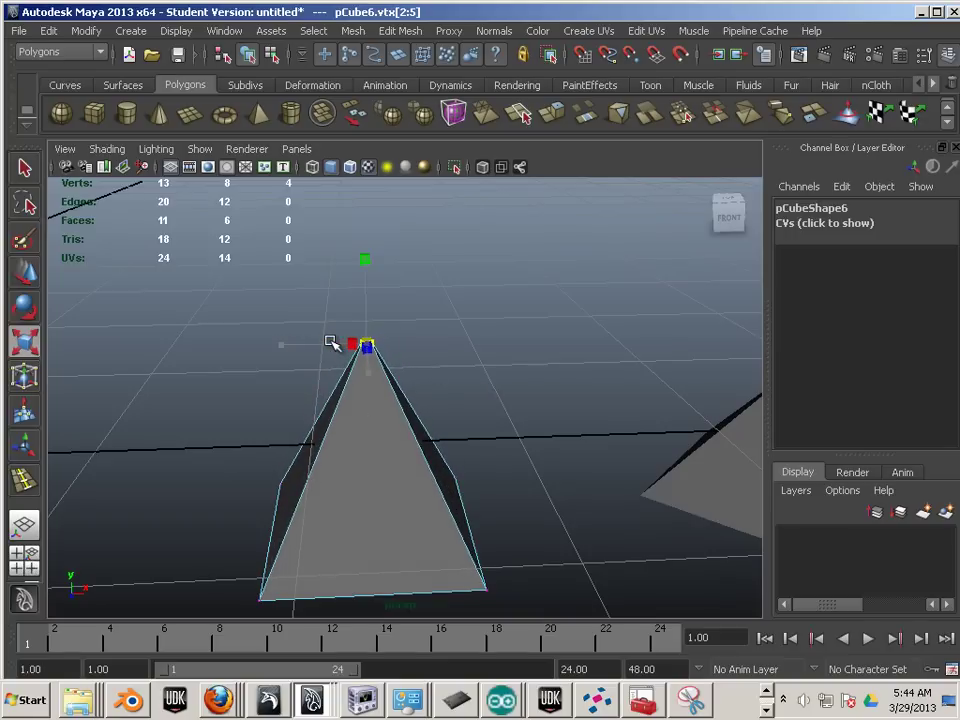
pyautogui.keyDown('alt'); pyautogui.moveTo(270, 400); pyautogui.dragTo(323, 358); pyautogui.keyUp('alt')
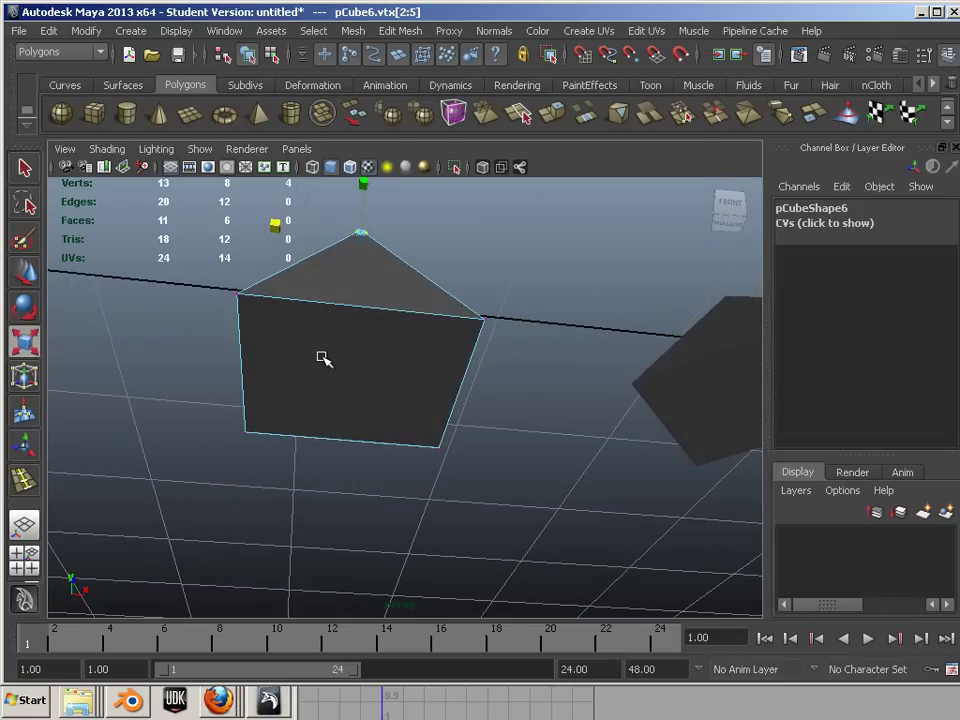
pyautogui.click(352, 403)
pyautogui.keyDown('alt'); pyautogui.moveTo(530, 448); pyautogui.dragTo(440, 505); pyautogui.keyUp('alt')
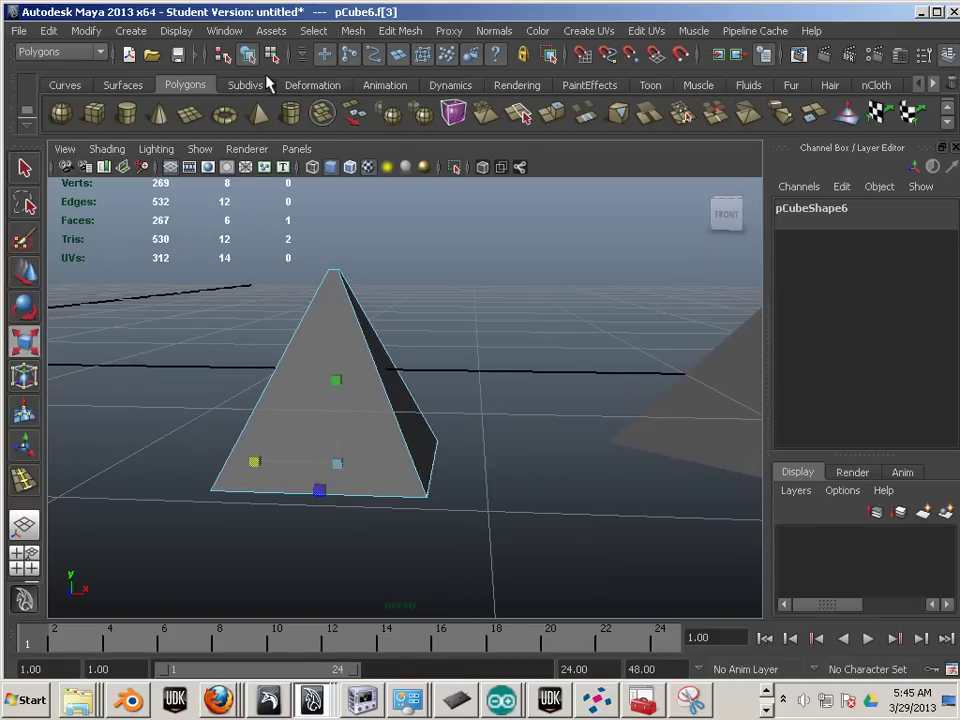
# - Insert six edge loops on the cube-built pyramid, close to its side, base and tip edges
pyautogui.click(397, 33)
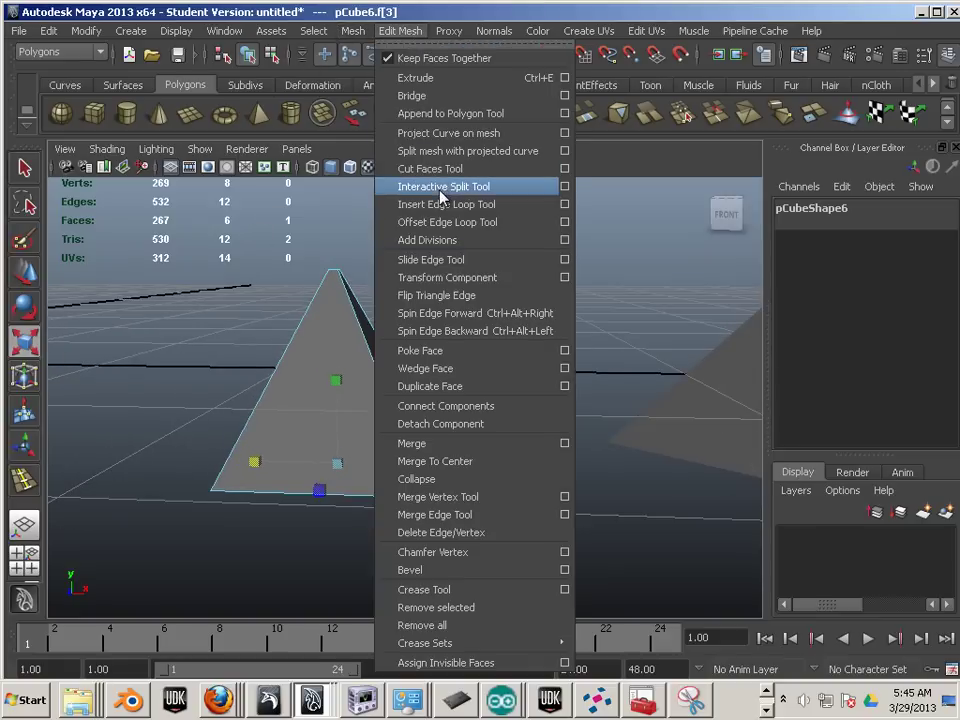
pyautogui.click(328, 203)
pyautogui.moveTo(436, 514)
pyautogui.keyDown('alt'); pyautogui.mouseDown()
pyautogui.moveTo(401, 514)
pyautogui.moveTo(425, 507)
pyautogui.mouseUp(); pyautogui.keyUp('alt')
pyautogui.click(428, 508)
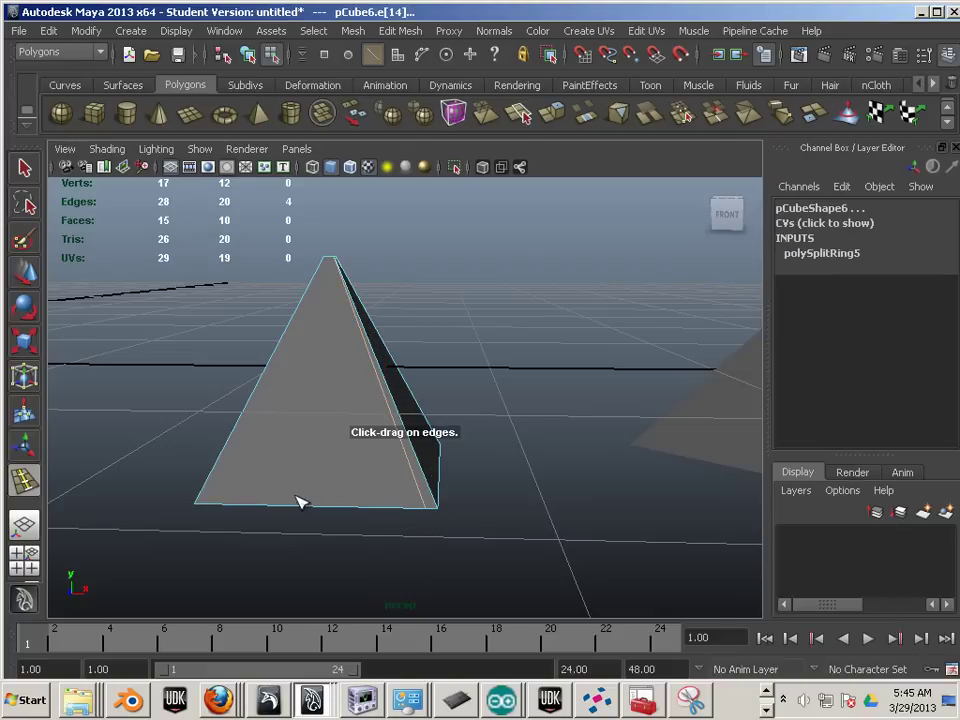
pyautogui.moveTo(257, 504); pyautogui.dragTo(439, 504)
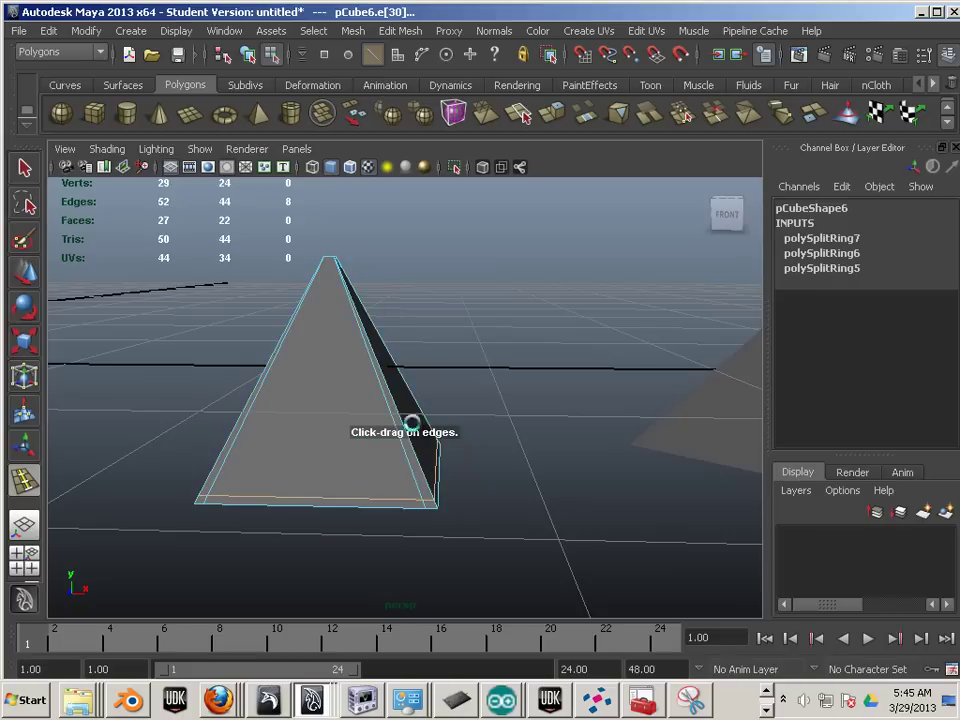
pyautogui.moveTo(340, 265); pyautogui.dragTo(491, 494)
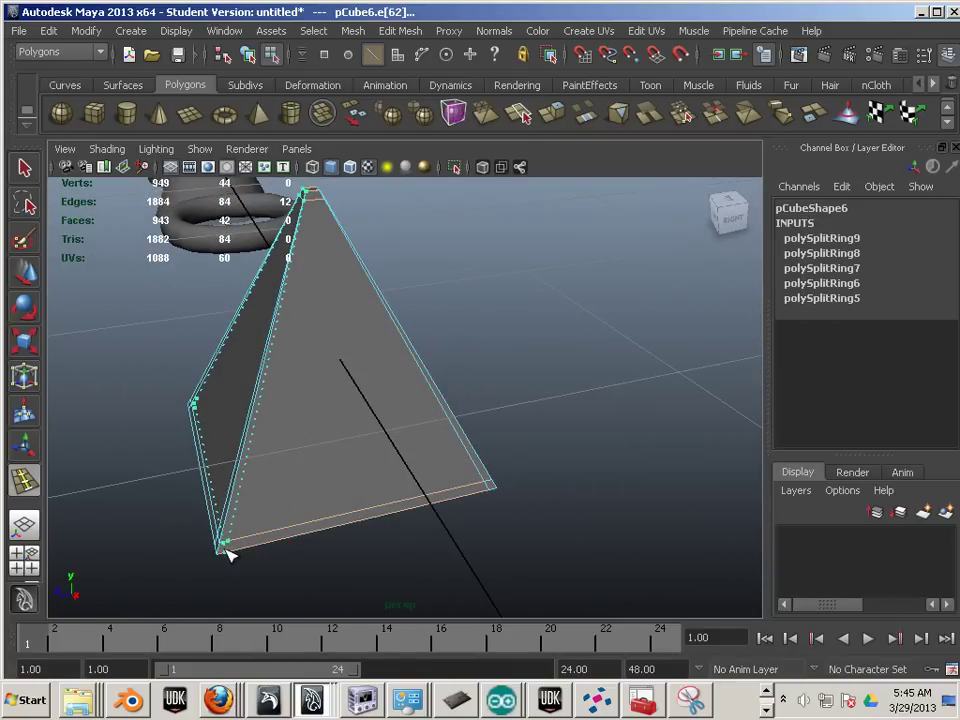
pyautogui.click(228, 553)
pyautogui.keyDown('alt'); pyautogui.moveTo(228, 553); pyautogui.dragTo(137, 343); pyautogui.keyUp('alt')
pyautogui.click(26, 278)
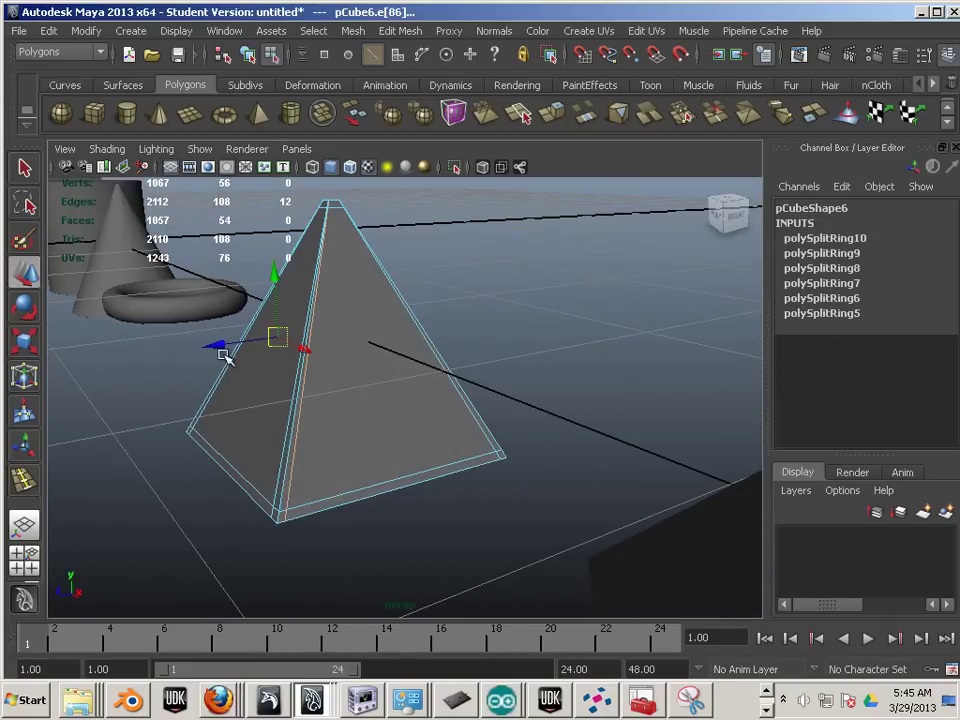
# - Return the cube-built pyramid to object mode and smooth its mesh
pyautogui.keyDown('alt'); pyautogui.moveTo(222, 355); pyautogui.dragTo(334, 367); pyautogui.keyUp('alt')
pyautogui.moveTo(391, 245); pyautogui.dragTo(435, 219, button='right')
pyautogui.click(399, 247)
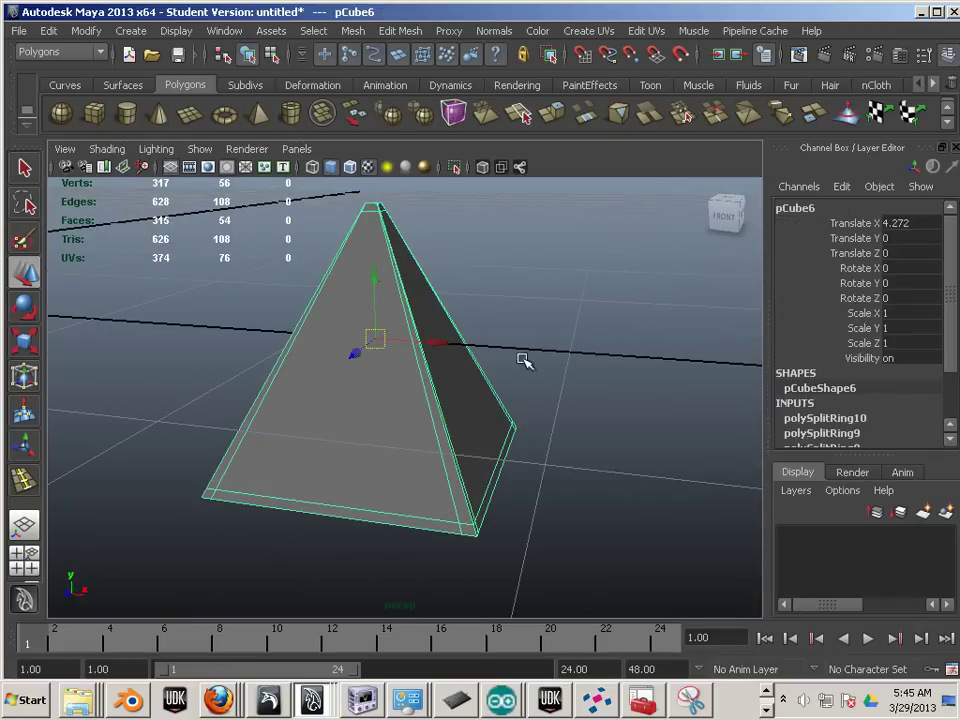
pyautogui.keyDown('alt'); pyautogui.moveTo(521, 358); pyautogui.dragTo(564, 336); pyautogui.keyUp('alt')
pyautogui.keyDown('alt'); pyautogui.moveTo(564, 336); pyautogui.dragTo(411, 360, button='right'); pyautogui.keyUp('alt')
pyautogui.keyDown('alt'); pyautogui.moveTo(330, 314); pyautogui.dragTo(255, 283); pyautogui.keyUp('alt')
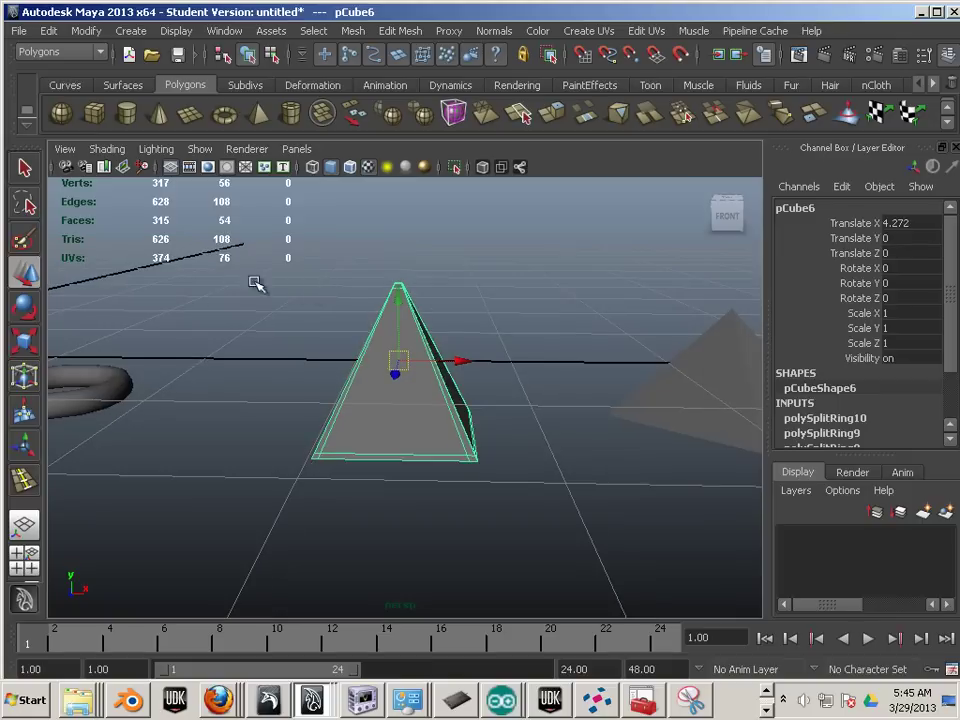
pyautogui.click(352, 31)
pyautogui.click(381, 129)
pyautogui.click(270, 327)
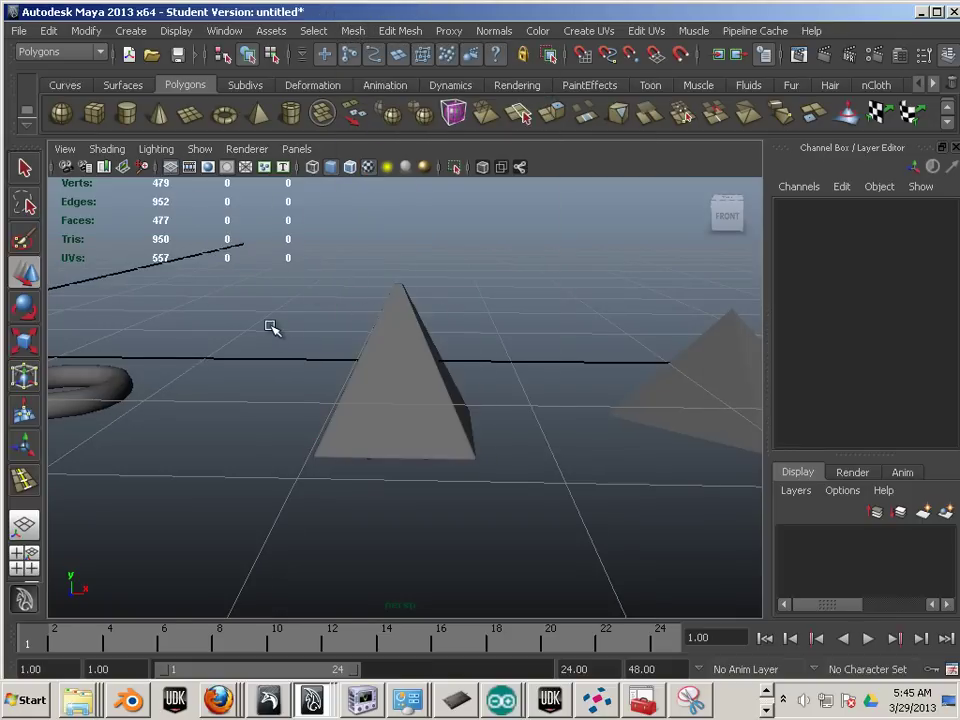
# - Move the smoothed pyramid along X to about 3.352, closer to the ring
pyautogui.keyDown('alt'); pyautogui.moveTo(271, 327); pyautogui.dragTo(154, 330); pyautogui.keyUp('alt')
pyautogui.keyDown('alt'); pyautogui.moveTo(154, 330); pyautogui.dragTo(335, 350, button='right'); pyautogui.keyUp('alt')
pyautogui.click(432, 362)
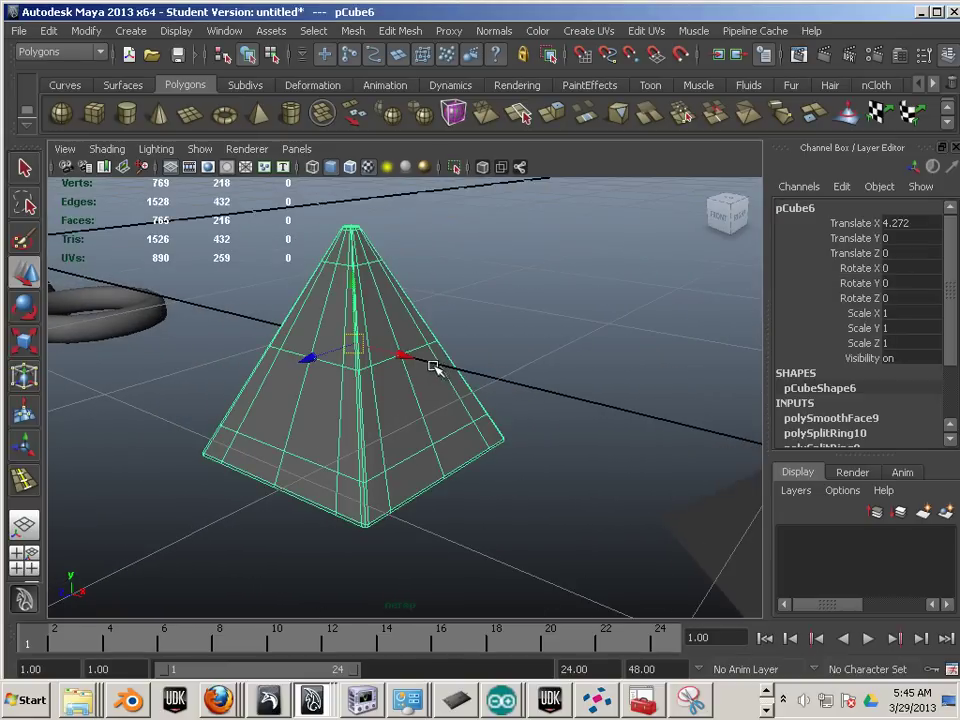
pyautogui.moveTo(404, 355); pyautogui.dragTo(256, 332)
pyautogui.click(366, 425)
pyautogui.keyDown('alt'); pyautogui.moveTo(370, 427); pyautogui.dragTo(470, 430); pyautogui.keyUp('alt')
pyautogui.keyDown('alt'); pyautogui.moveTo(470, 430); pyautogui.dragTo(326, 411, button='right'); pyautogui.keyUp('alt')
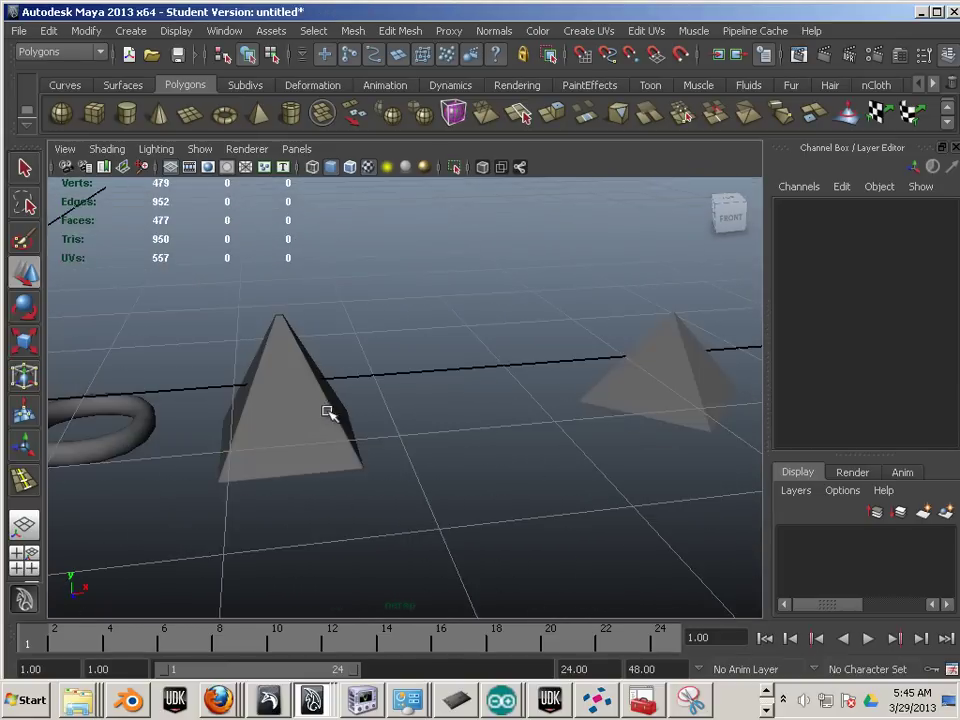
# - Duplicate the plain cube and move the copy along X to about 4.733, between the two pyramids
pyautogui.keyDown('alt'); pyautogui.moveTo(330, 413); pyautogui.dragTo(189, 347); pyautogui.keyUp('alt')
pyautogui.click(68, 370)
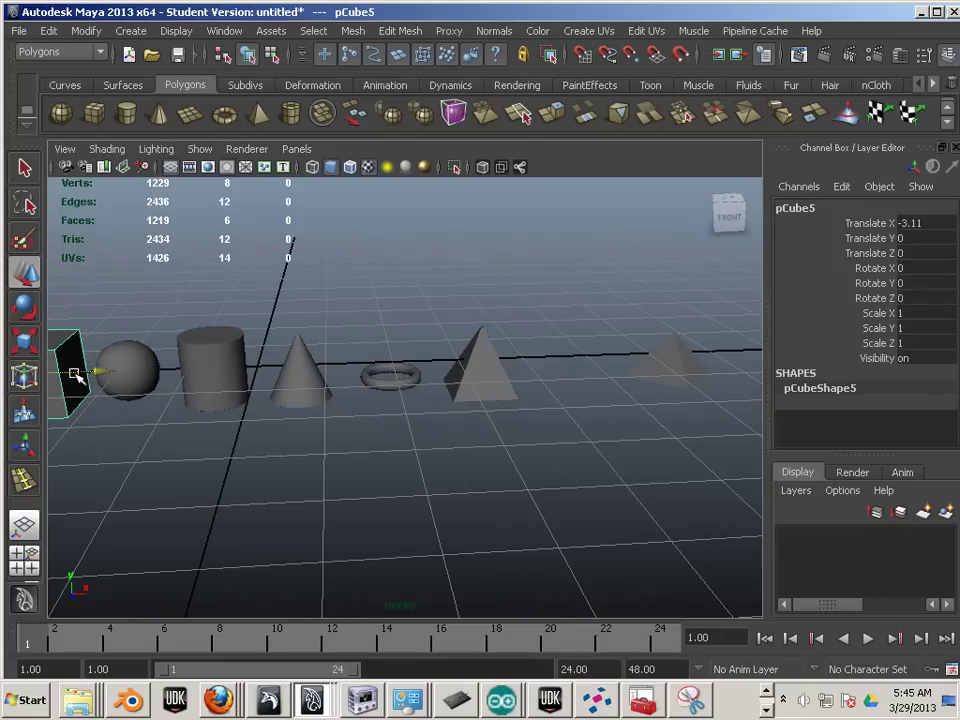
pyautogui.moveTo(108, 372); pyautogui.dragTo(632, 407)
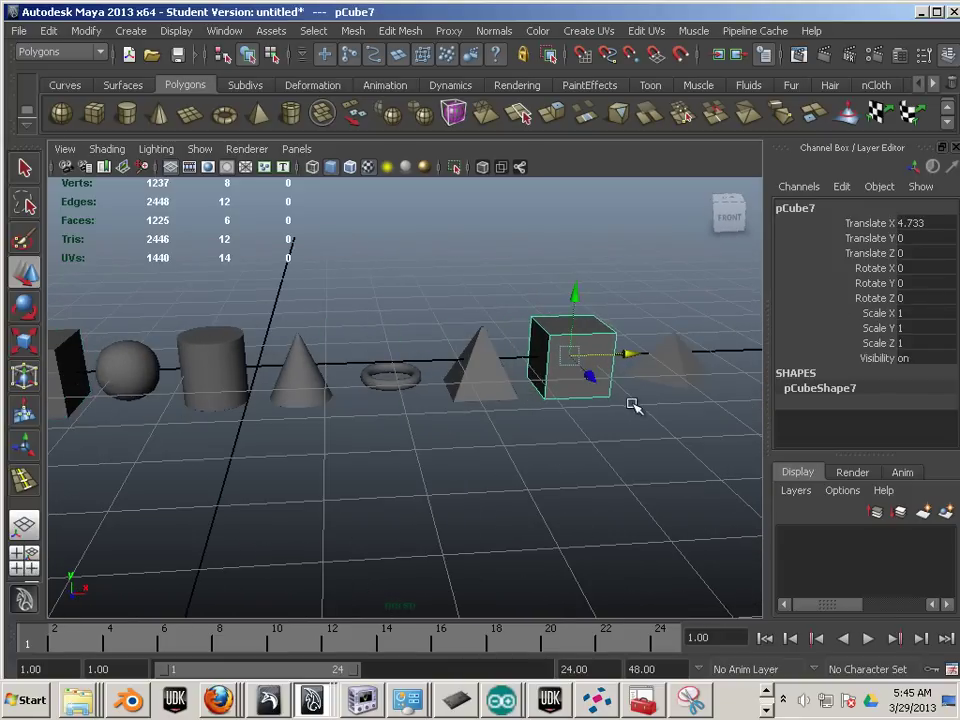
pyautogui.keyDown('alt'); pyautogui.moveTo(632, 407); pyautogui.dragTo(474, 433, button='middle'); pyautogui.keyUp('alt')
pyautogui.keyDown('alt'); pyautogui.moveTo(474, 433); pyautogui.dragTo(461, 403); pyautogui.keyUp('alt')
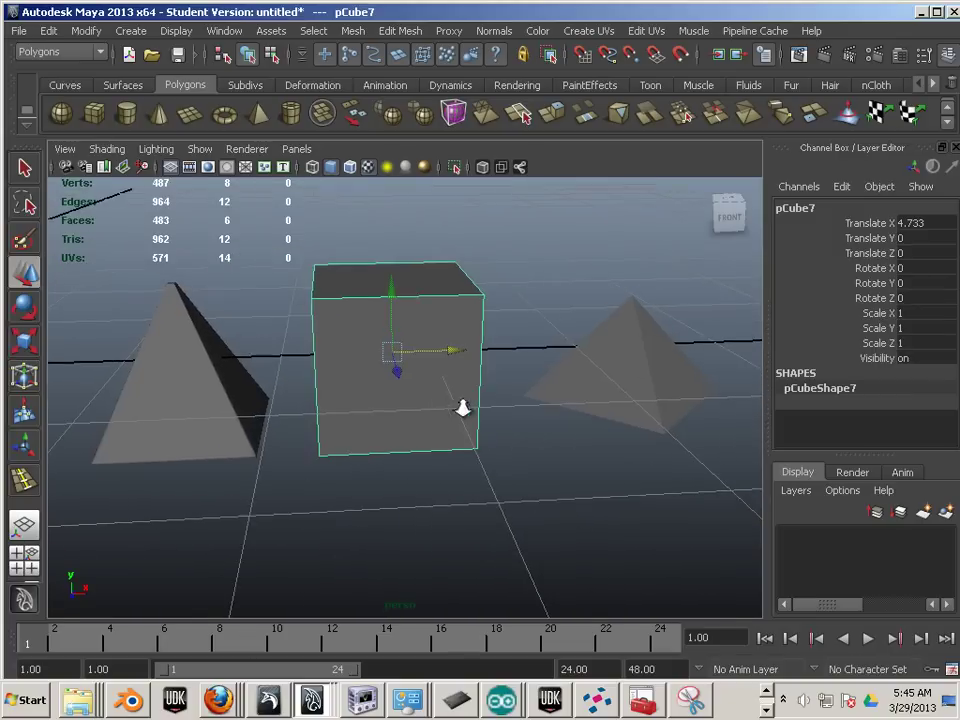
pyautogui.scroll(3, 461, 403)
# - Insert six edge loops on the duplicated cube, one close to each of its faces' borders along all three axes
pyautogui.click(400, 31)
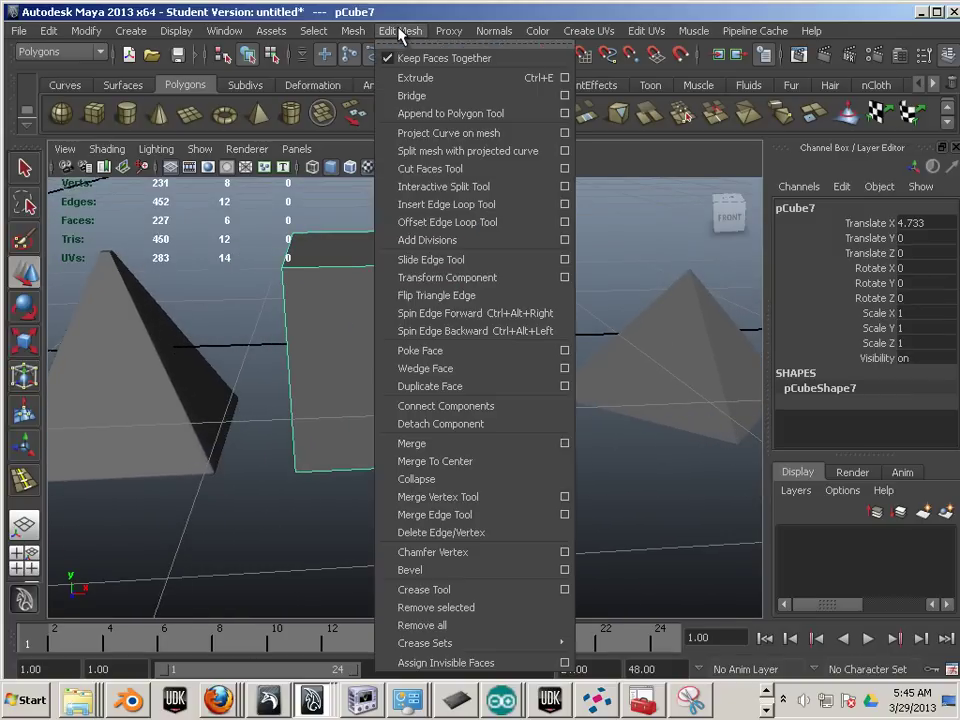
pyautogui.click(440, 204)
pyautogui.moveTo(495, 270); pyautogui.dragTo(499, 271)
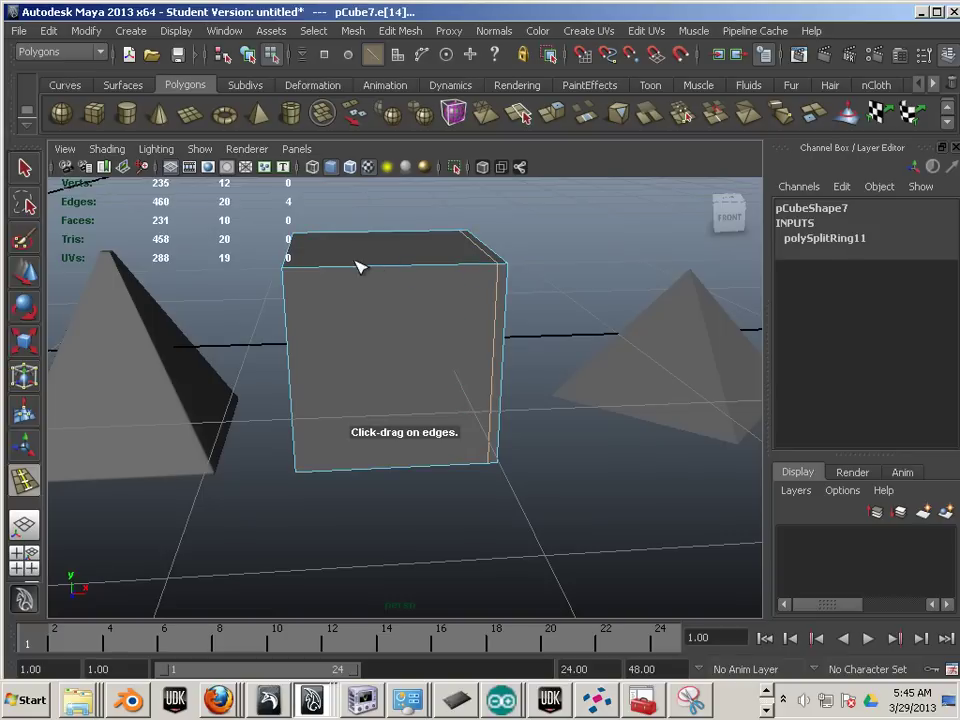
pyautogui.moveTo(295, 275); pyautogui.dragTo(293, 280)
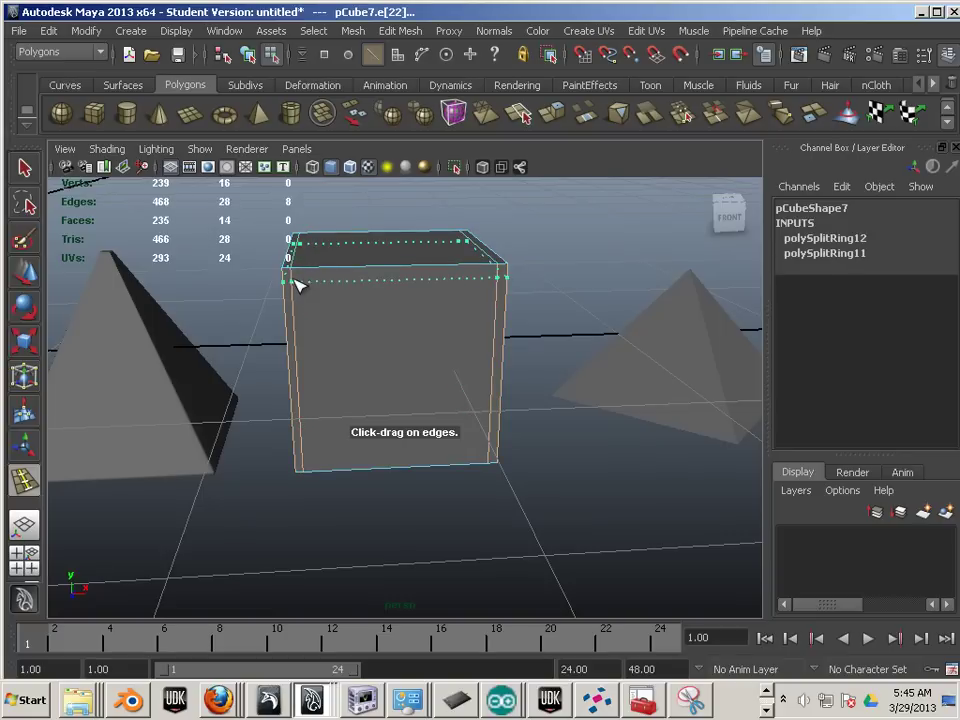
pyautogui.click(298, 279)
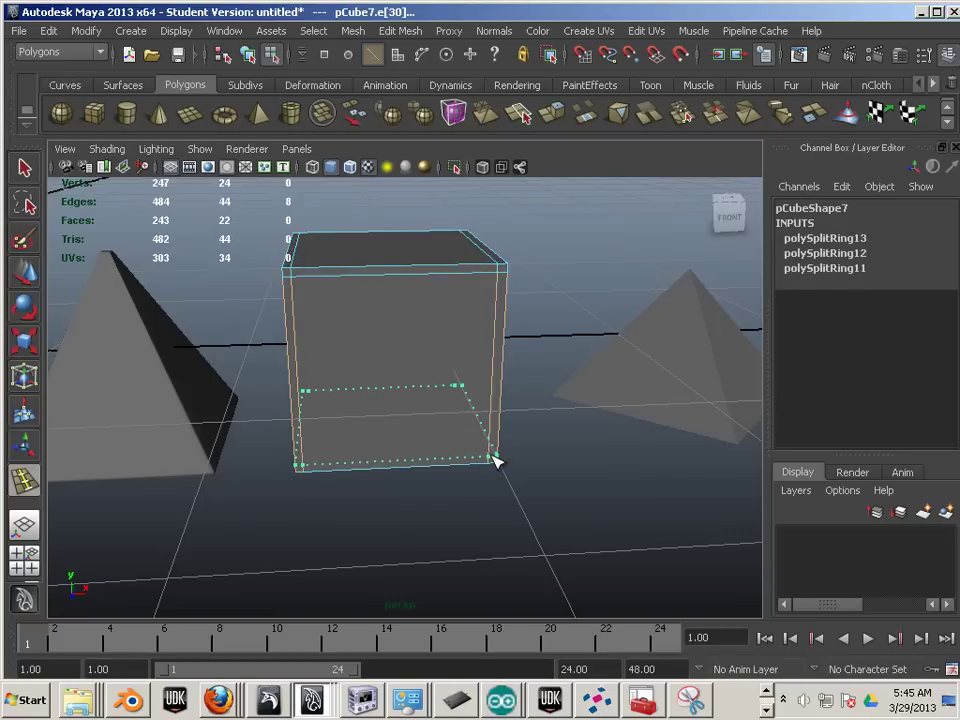
pyautogui.click(495, 460)
pyautogui.keyDown('alt'); pyautogui.moveTo(491, 474); pyautogui.dragTo(365, 472); pyautogui.keyUp('alt')
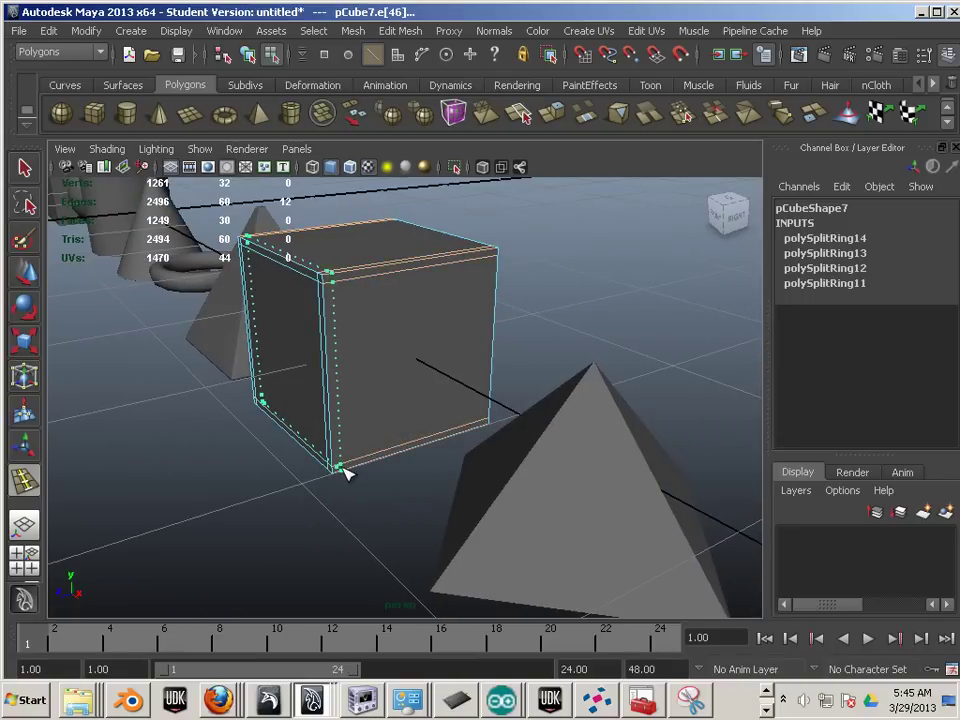
pyautogui.click(341, 469)
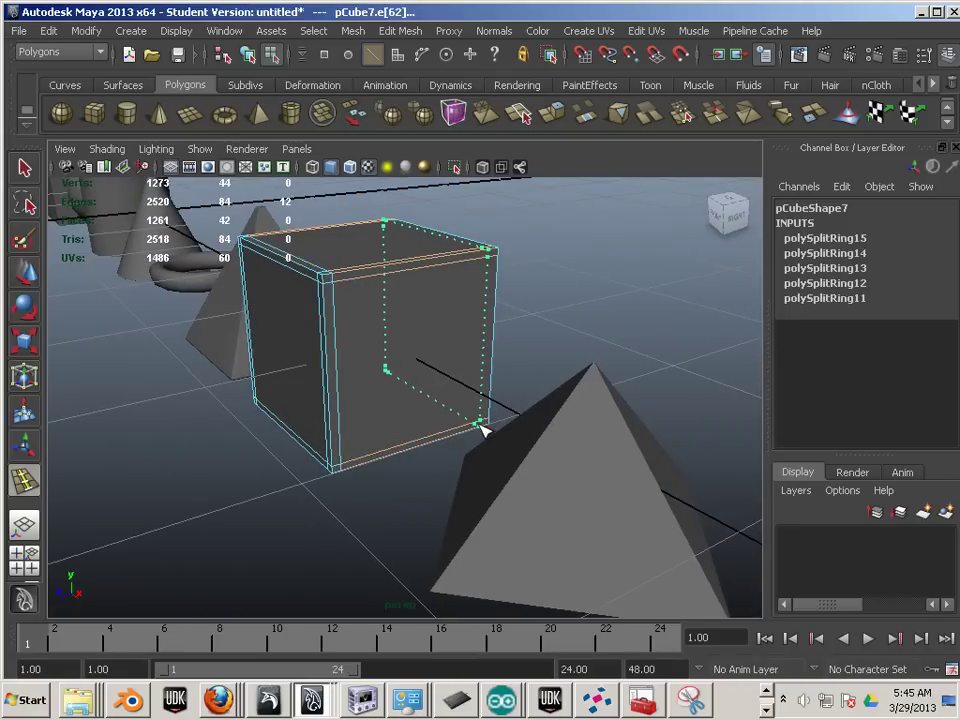
pyautogui.click(481, 428)
pyautogui.press('w')
pyautogui.keyDown('alt'); pyautogui.moveTo(481, 428); pyautogui.dragTo(349, 272); pyautogui.keyUp('alt')
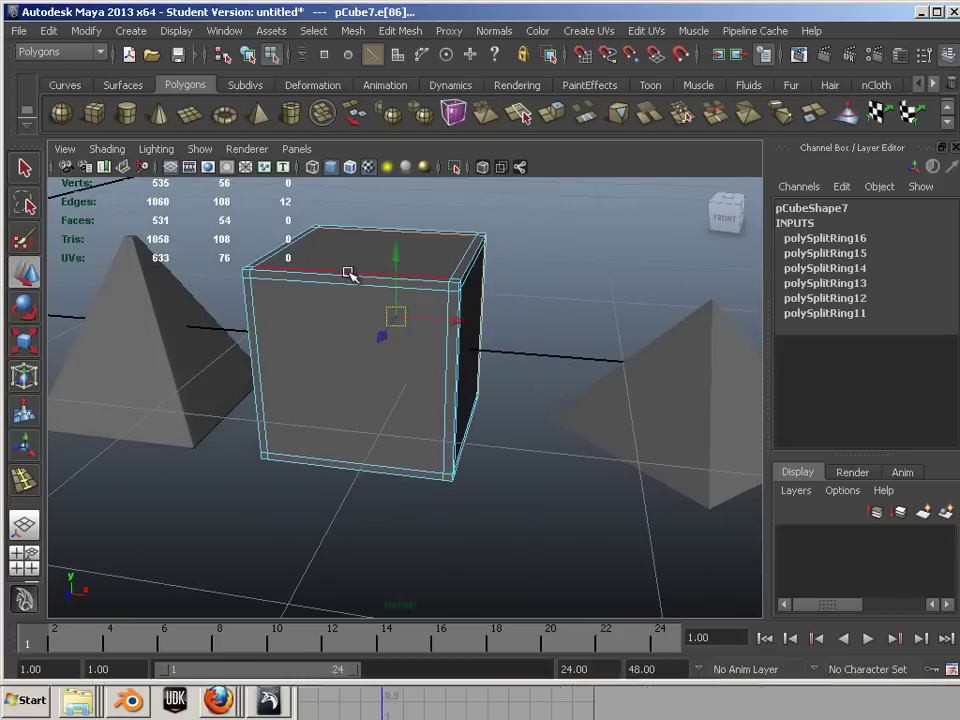
# - Return the edge-looped cube to object mode and smooth its mesh, then deselect it
pyautogui.press('F8')
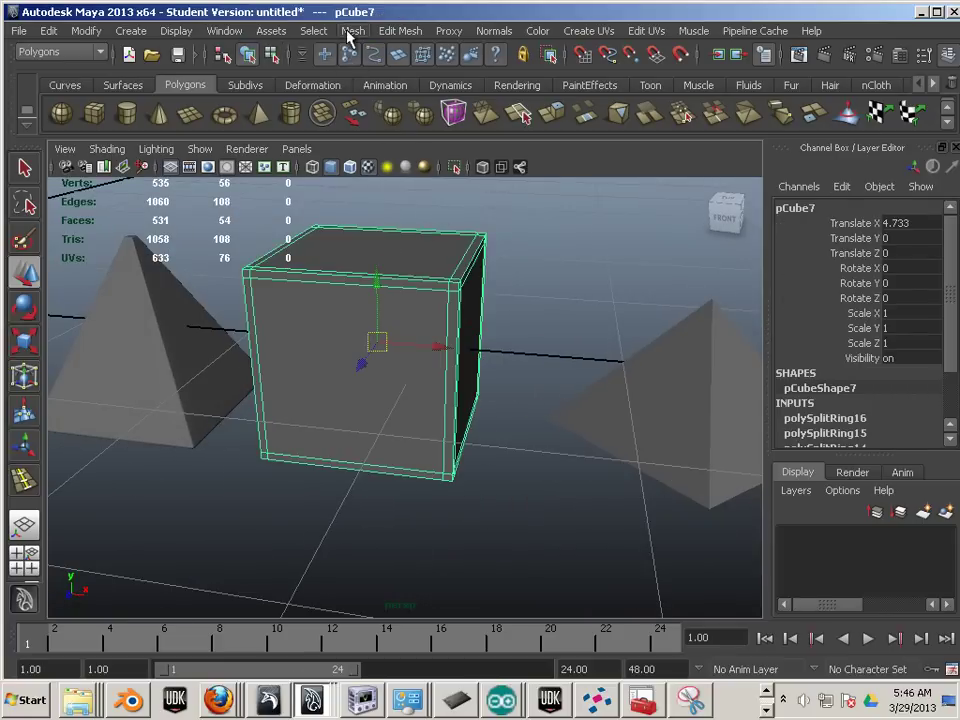
pyautogui.click(351, 31)
pyautogui.click(378, 133)
pyautogui.click(478, 334)
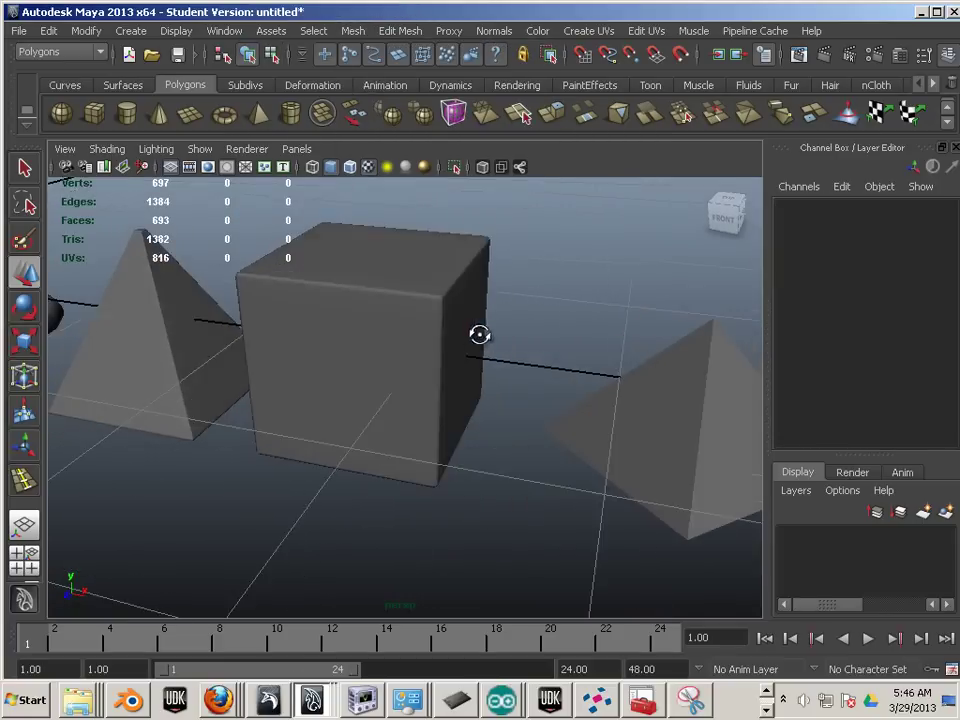
# - Examine the smoothed cube's edges and wireframe alongside the smoothed pyramid
pyautogui.moveTo(478, 334)
pyautogui.keyDown('alt'); pyautogui.mouseDown()
pyautogui.moveTo(448, 343)
pyautogui.moveTo(472, 338)
pyautogui.mouseUp(); pyautogui.keyUp('alt')
pyautogui.keyDown('alt'); pyautogui.moveTo(472, 338); pyautogui.dragTo(377, 315, button='right'); pyautogui.keyUp('alt')
pyautogui.keyDown('alt'); pyautogui.moveTo(377, 315); pyautogui.dragTo(240, 289); pyautogui.keyUp('alt')
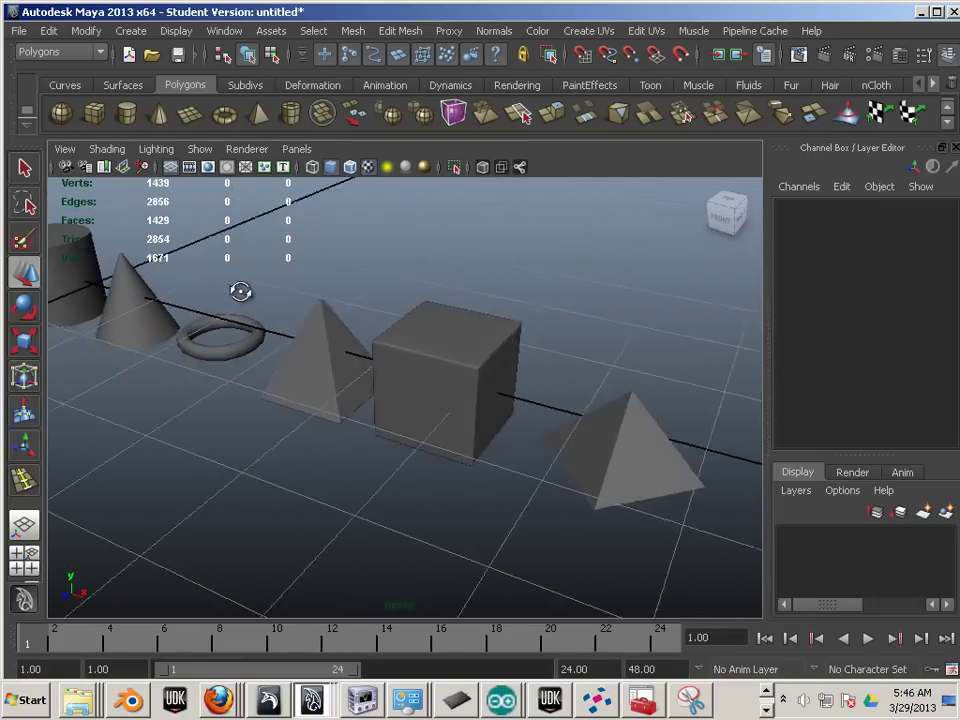
pyautogui.keyDown('alt'); pyautogui.moveTo(240, 289); pyautogui.dragTo(429, 339, button='right'); pyautogui.keyUp('alt')
pyautogui.click(432, 339)
pyautogui.keyDown('alt'); pyautogui.moveTo(570, 330); pyautogui.dragTo(590, 335); pyautogui.keyUp('alt')
pyautogui.keyDown('alt'); pyautogui.moveTo(290, 325); pyautogui.dragTo(322, 298); pyautogui.keyUp('alt')
pyautogui.click(337, 333)
pyautogui.click(468, 360)
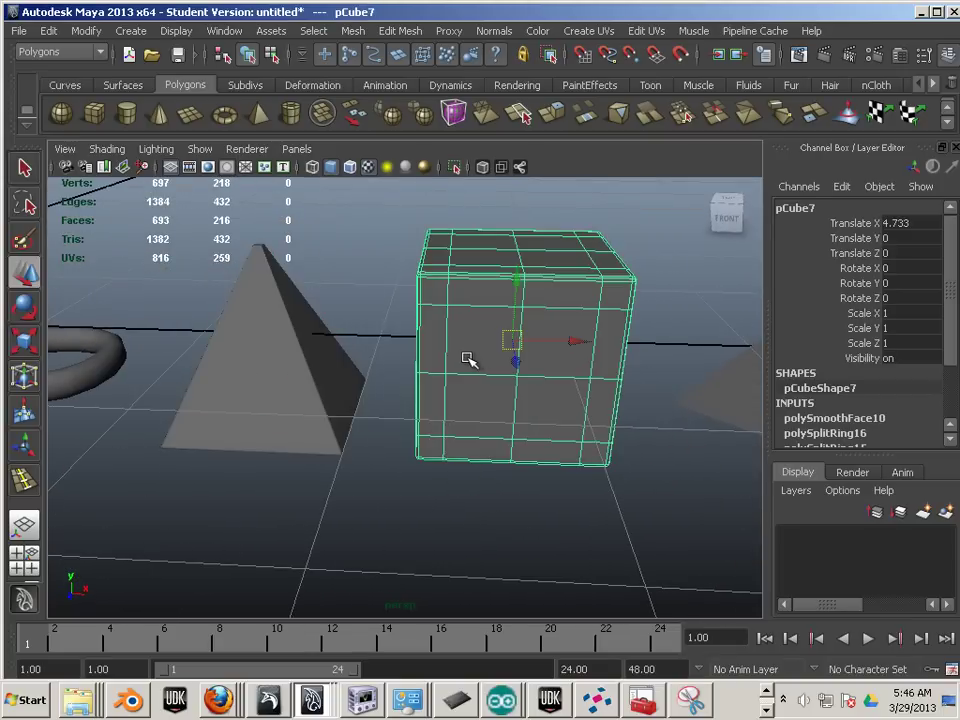
# - Select the pyramid, ring, cone, cylinder, sphere and plain cube along with the smoothed cube, and examine their wireframes together
pyautogui.keyDown('alt'); pyautogui.moveTo(471, 374); pyautogui.dragTo(249, 358, button='right'); pyautogui.keyUp('alt')
pyautogui.keyDown('alt'); pyautogui.moveTo(252, 358); pyautogui.dragTo(516, 362, button='middle'); pyautogui.keyUp('alt')
pyautogui.keyDown('alt'); pyautogui.moveTo(484, 357); pyautogui.dragTo(305, 332, button='right'); pyautogui.keyUp('alt')
pyautogui.keyDown('alt'); pyautogui.moveTo(383, 352); pyautogui.dragTo(360, 343, button='middle'); pyautogui.keyUp('alt')
pyautogui.keyDown('shift'); pyautogui.click(489, 400); pyautogui.keyUp('shift')
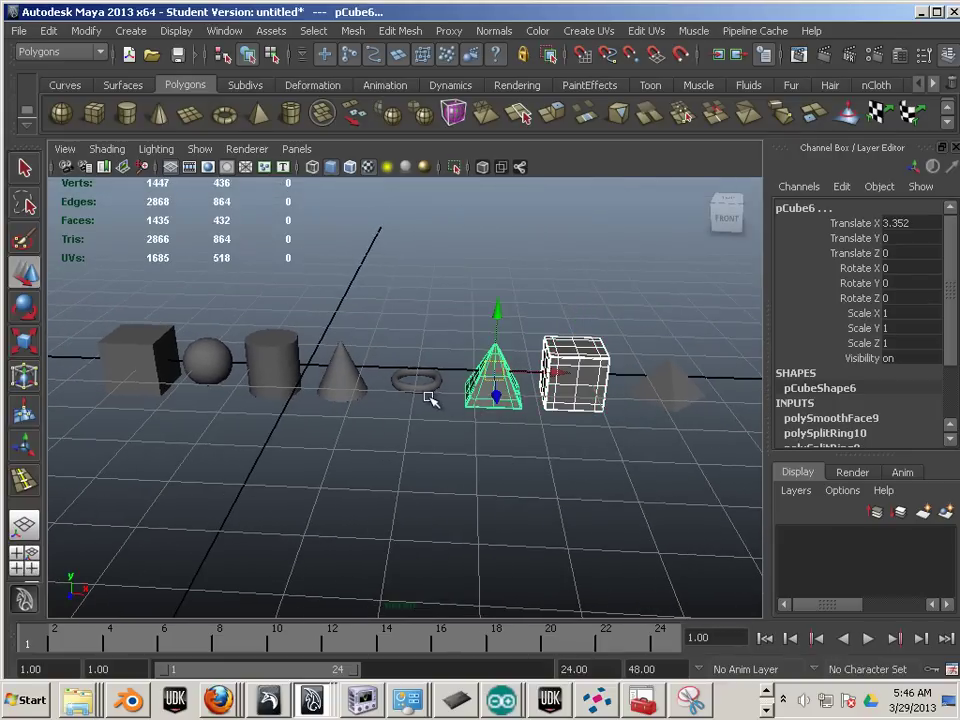
pyautogui.keyDown('shift'); pyautogui.click(410, 394); pyautogui.keyUp('shift')
pyautogui.keyDown('shift'); pyautogui.click(335, 385); pyautogui.keyUp('shift')
pyautogui.keyDown('shift'); pyautogui.click(270, 375); pyautogui.keyUp('shift')
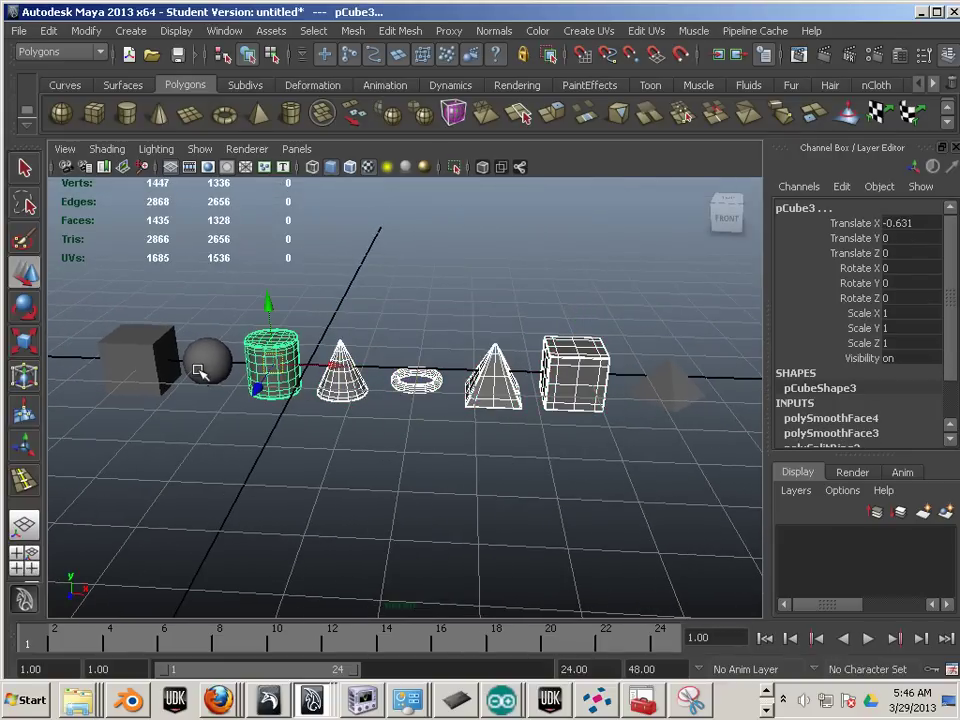
pyautogui.keyDown('shift'); pyautogui.click(199, 371); pyautogui.keyUp('shift')
pyautogui.keyDown('shift'); pyautogui.click(135, 364); pyautogui.keyUp('shift')
pyautogui.keyDown('alt'); pyautogui.moveTo(183, 410); pyautogui.dragTo(398, 233); pyautogui.keyUp('alt')
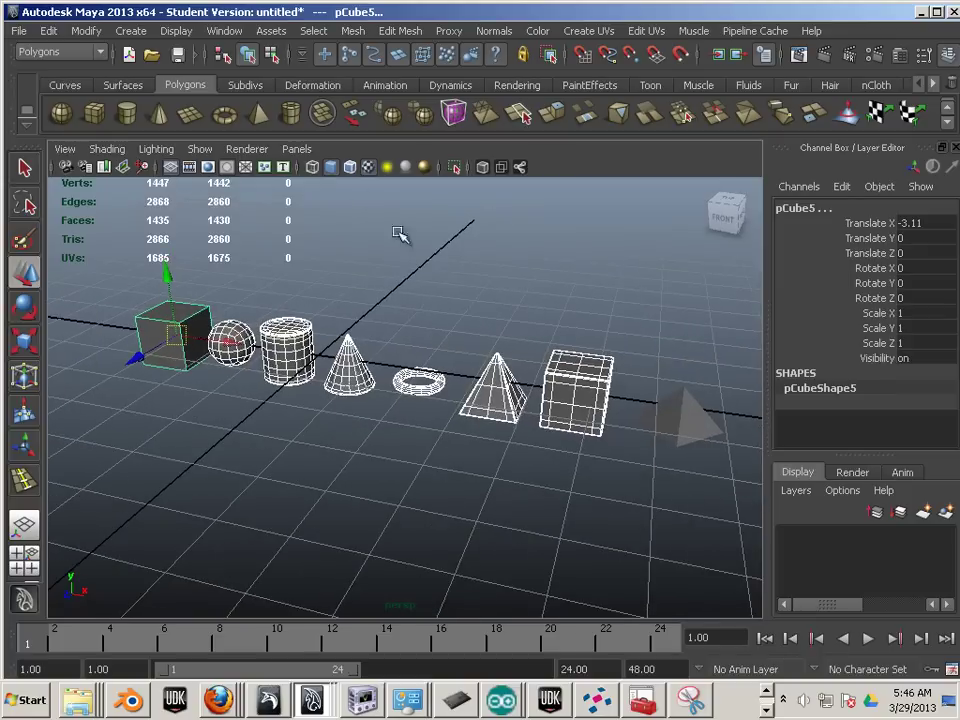
pyautogui.moveTo(457, 390)
pyautogui.keyDown('alt'); pyautogui.mouseDown()
pyautogui.moveTo(474, 441)
pyautogui.moveTo(467, 437)
pyautogui.moveTo(525, 439)
pyautogui.moveTo(455, 411)
pyautogui.mouseUp(); pyautogui.keyUp('alt')
pyautogui.keyDown('alt'); pyautogui.moveTo(455, 411); pyautogui.dragTo(477, 438, button='middle'); pyautogui.keyUp('alt')
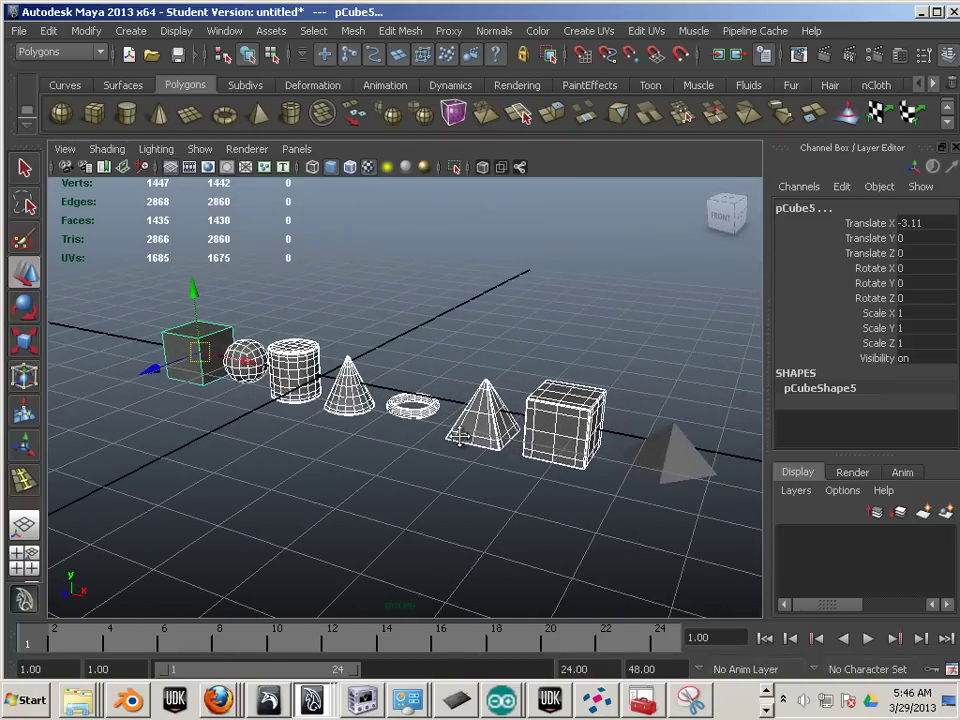
pyautogui.keyDown('alt'); pyautogui.moveTo(477, 438); pyautogui.dragTo(535, 443, button='right'); pyautogui.keyUp('alt')
pyautogui.keyDown('alt'); pyautogui.moveTo(479, 428); pyautogui.dragTo(509, 434, button='middle'); pyautogui.keyUp('alt')
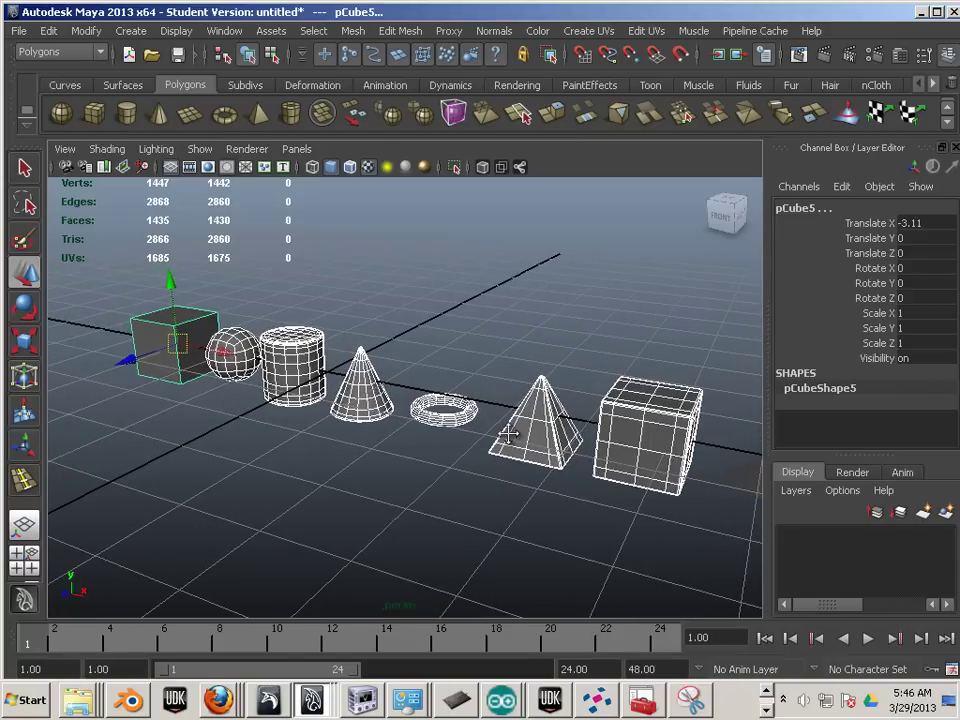